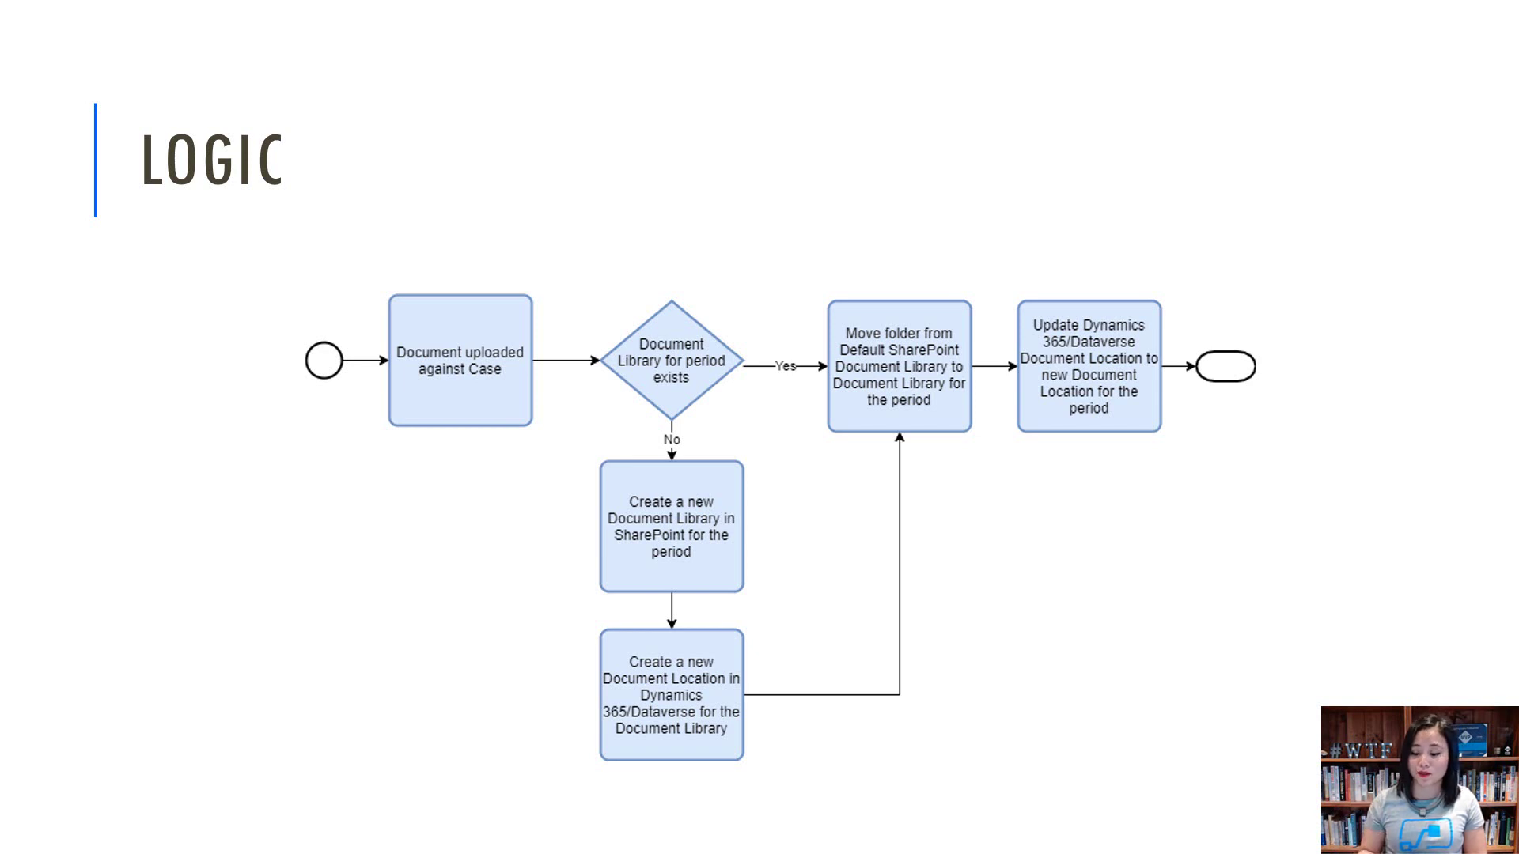
End the slide show and switch to the Document Location Management flow in Power Automate in Chrome.
key(Right)
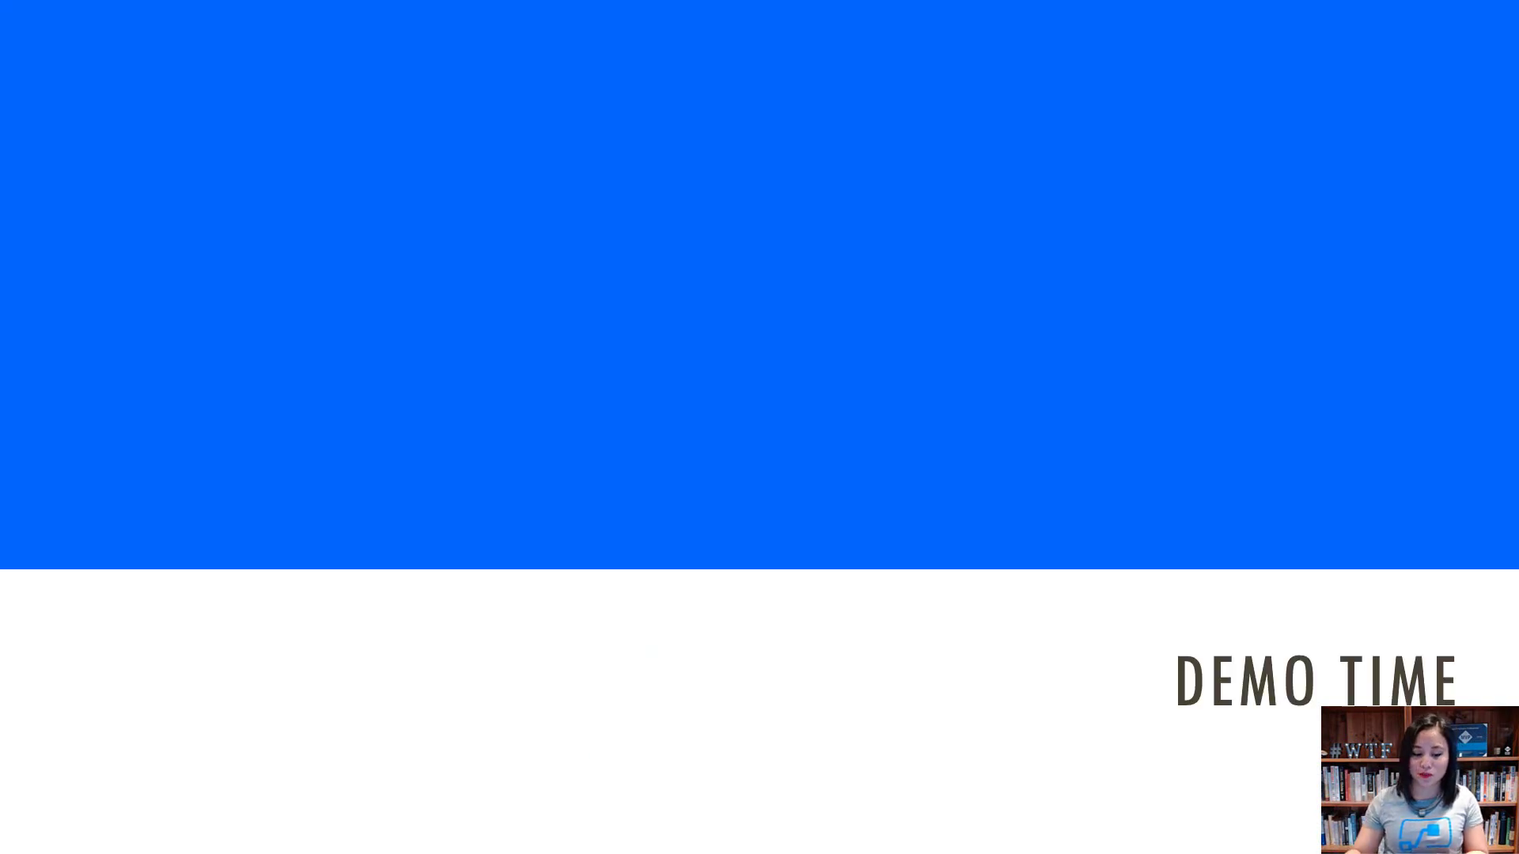
key(Escape)
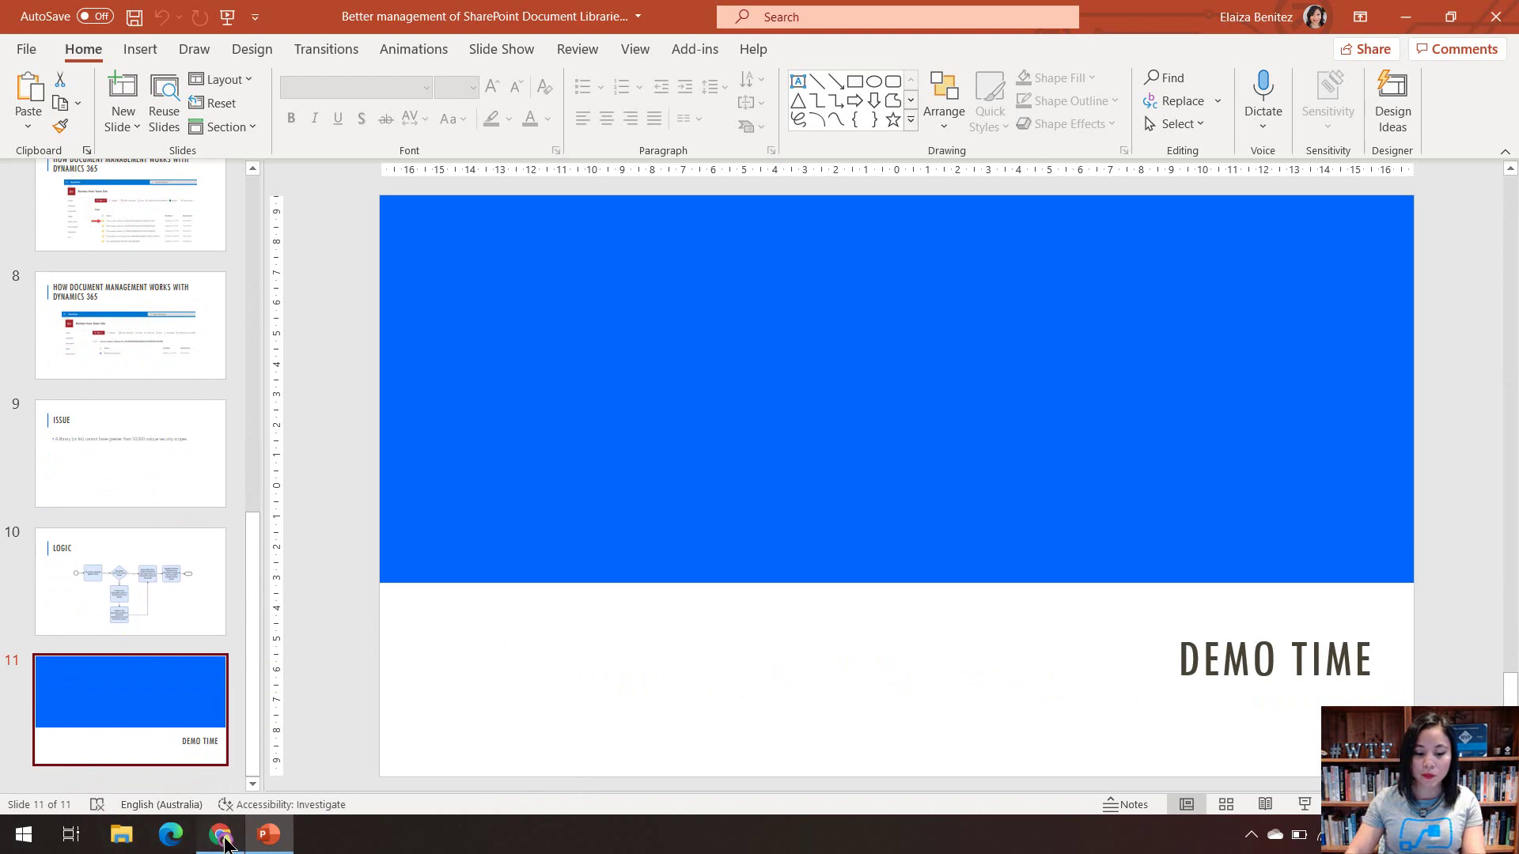
click(222, 837)
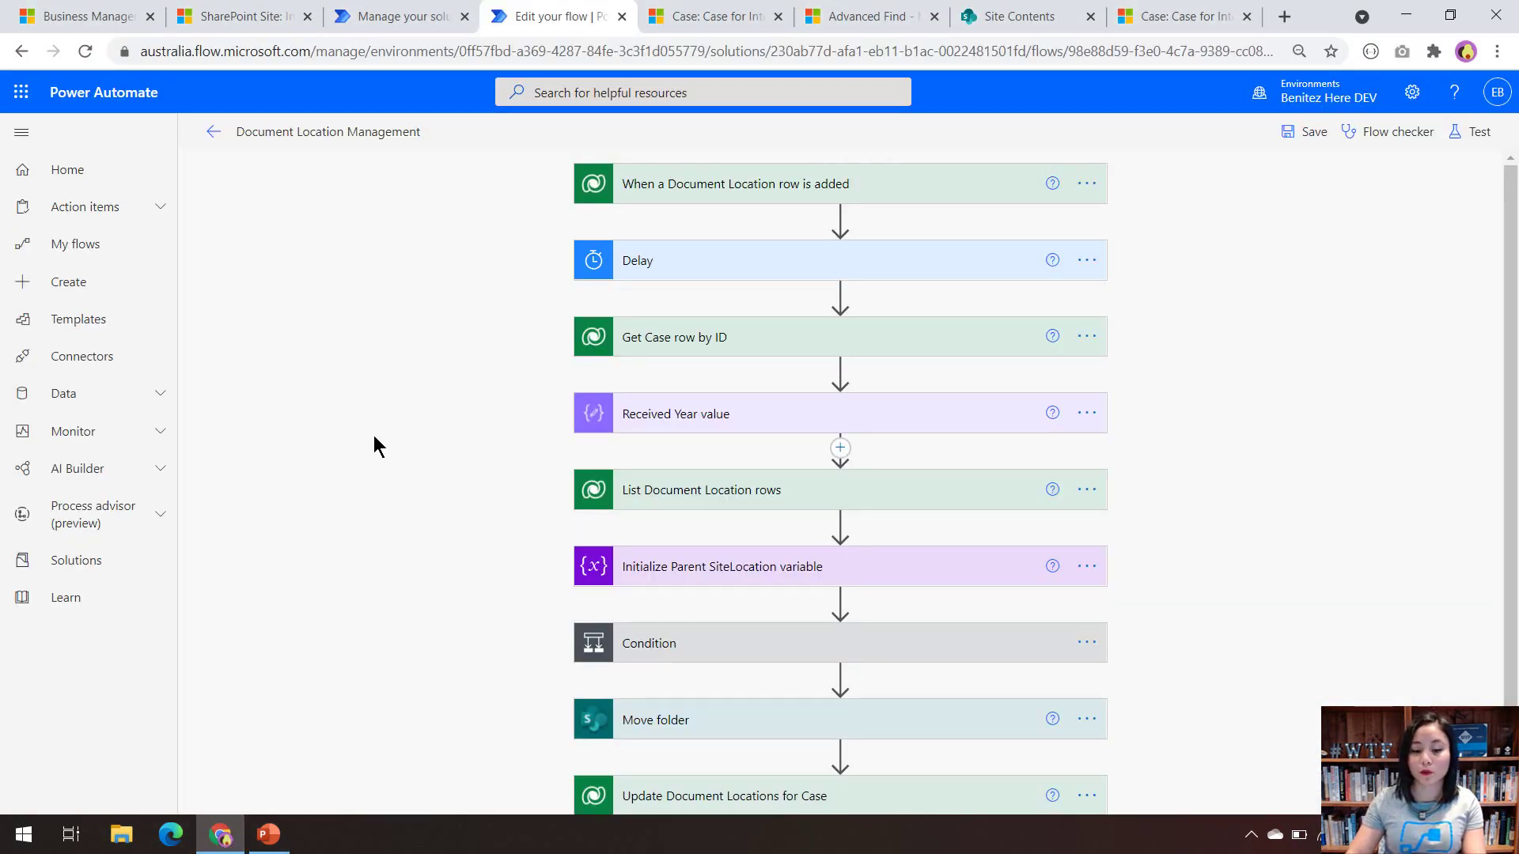
Examine the settings and trigger condition of the When a Document Location row is added trigger, leaving them unsaved, and collapse the card.
click(793, 177)
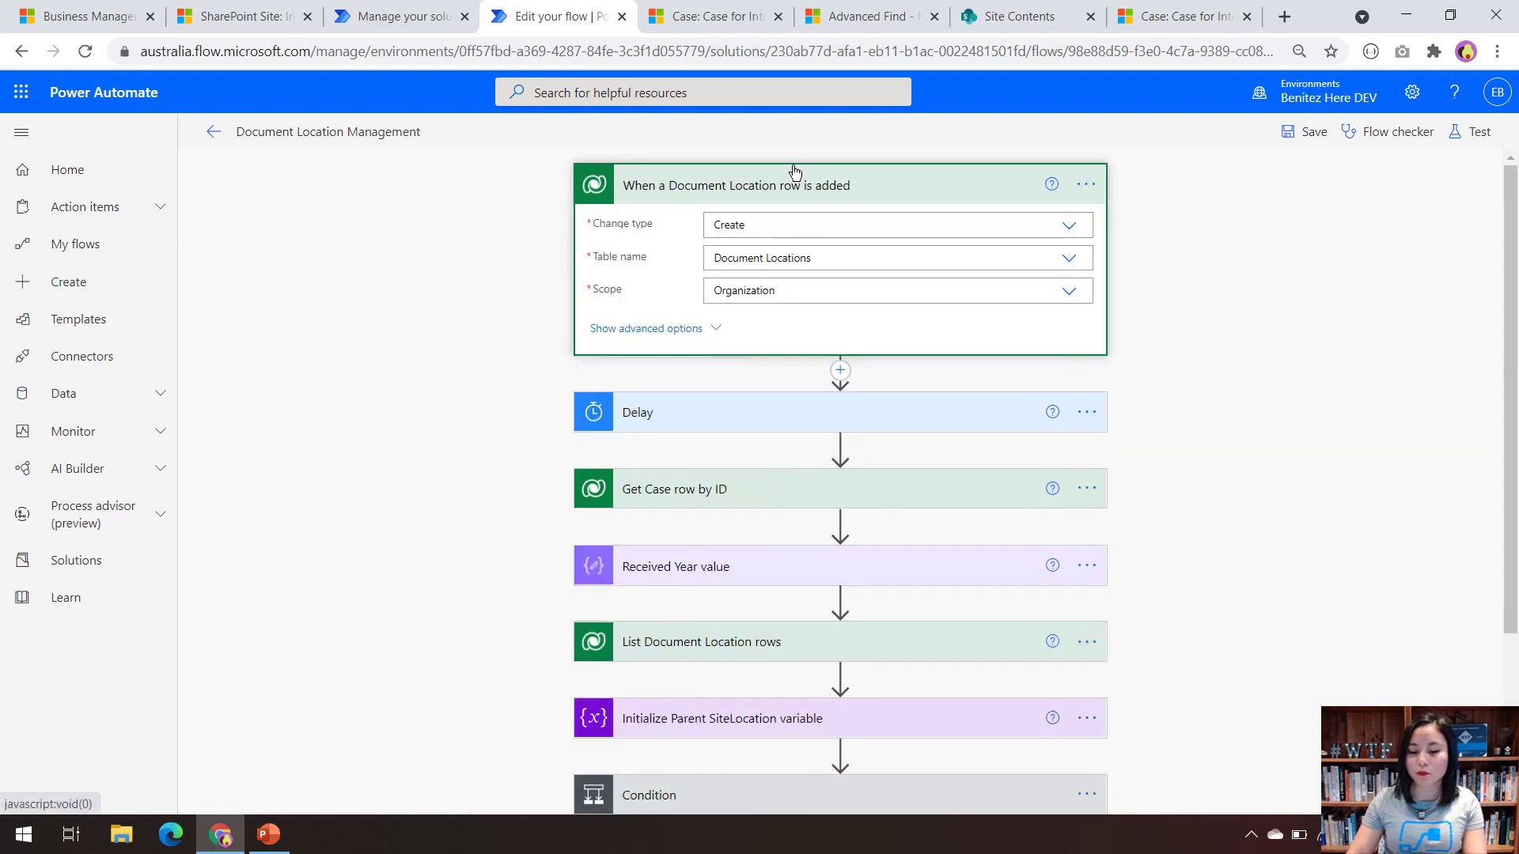
click(1086, 184)
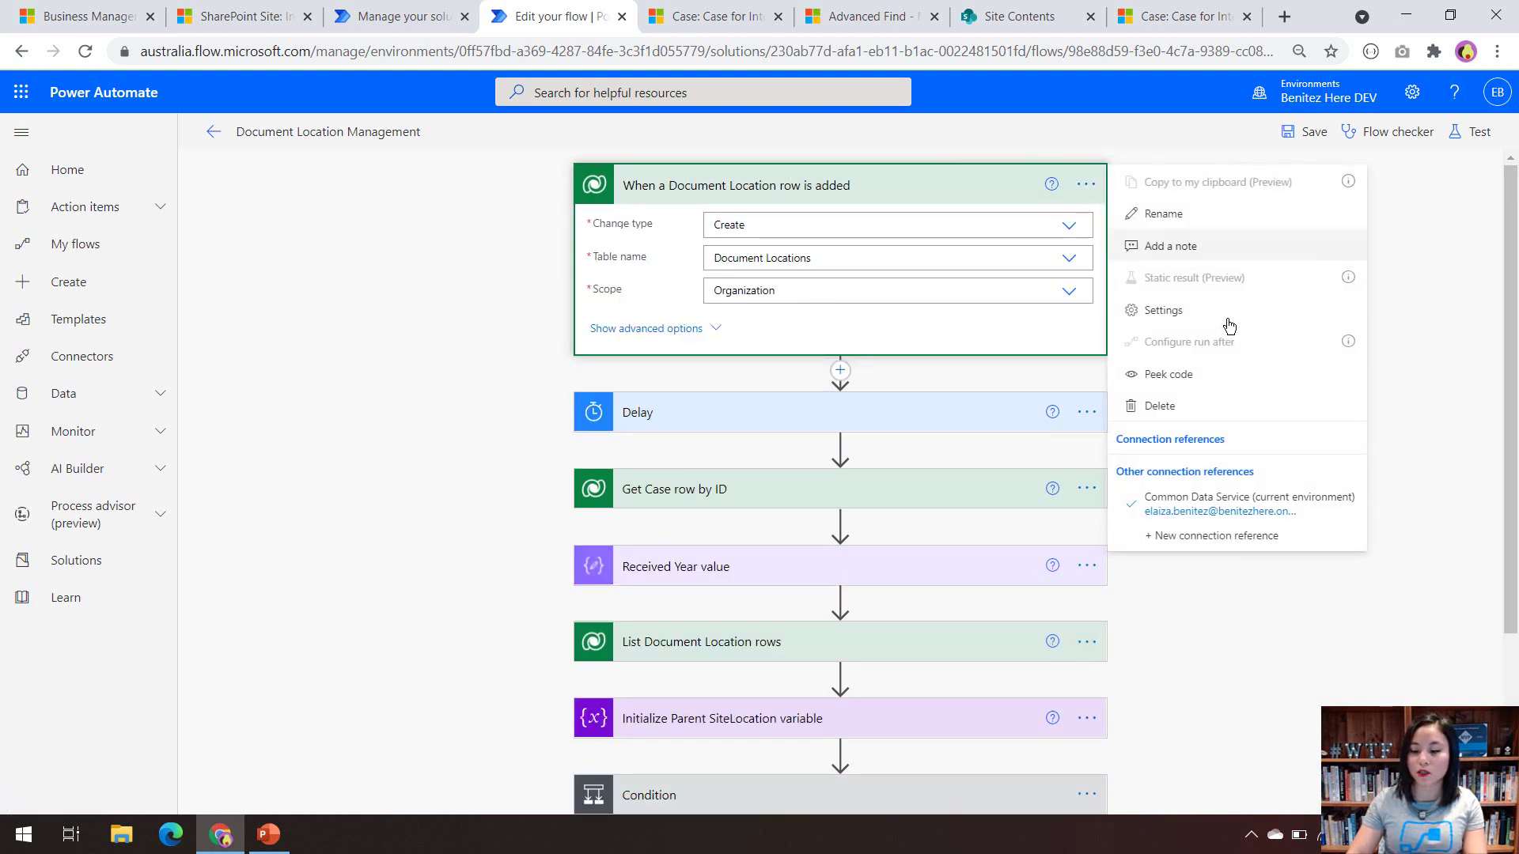
click(1225, 310)
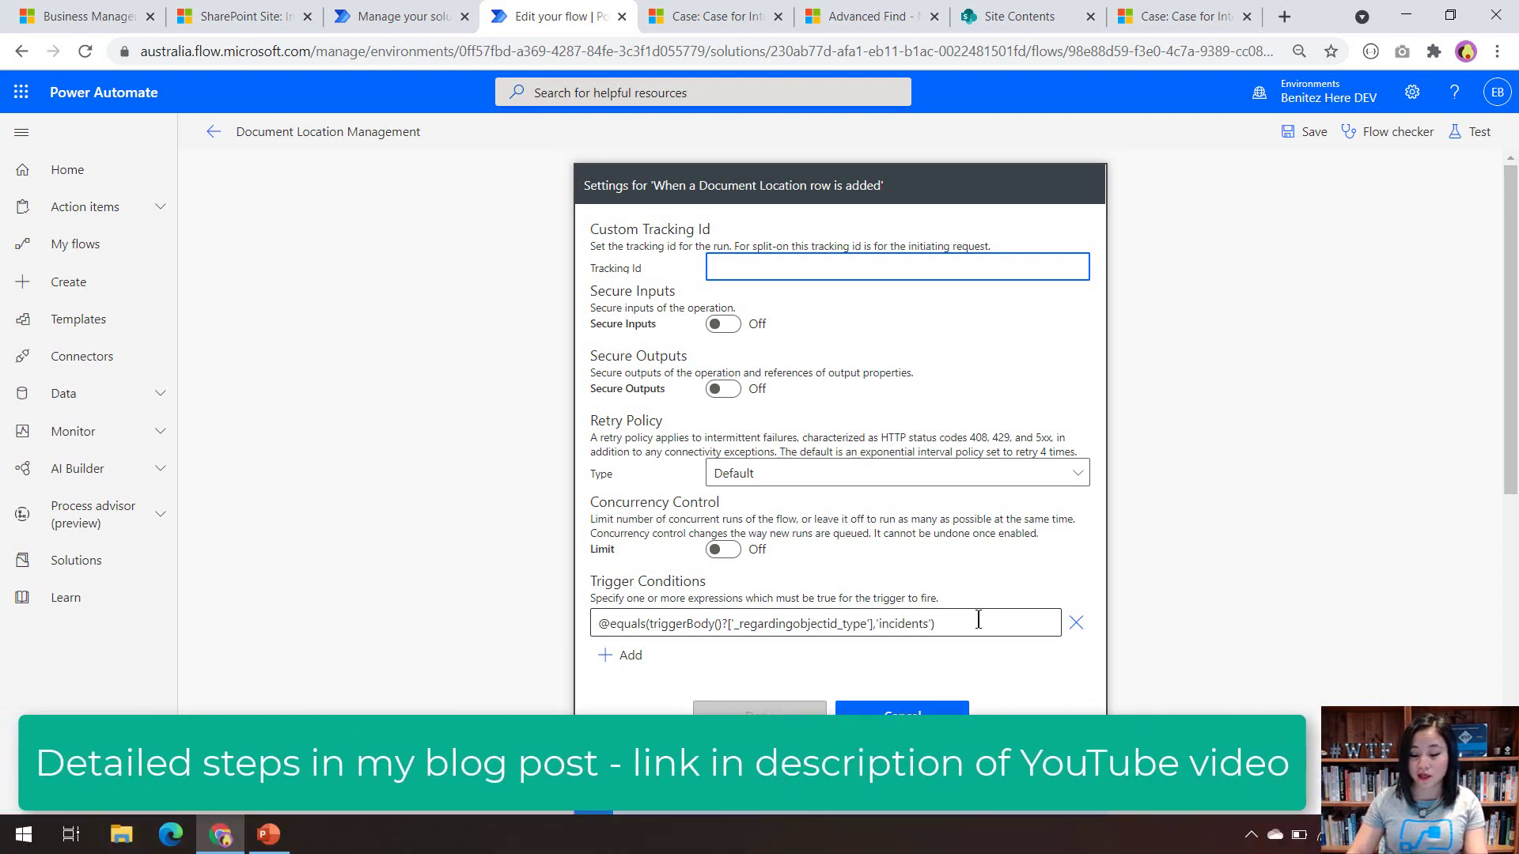
click(902, 709)
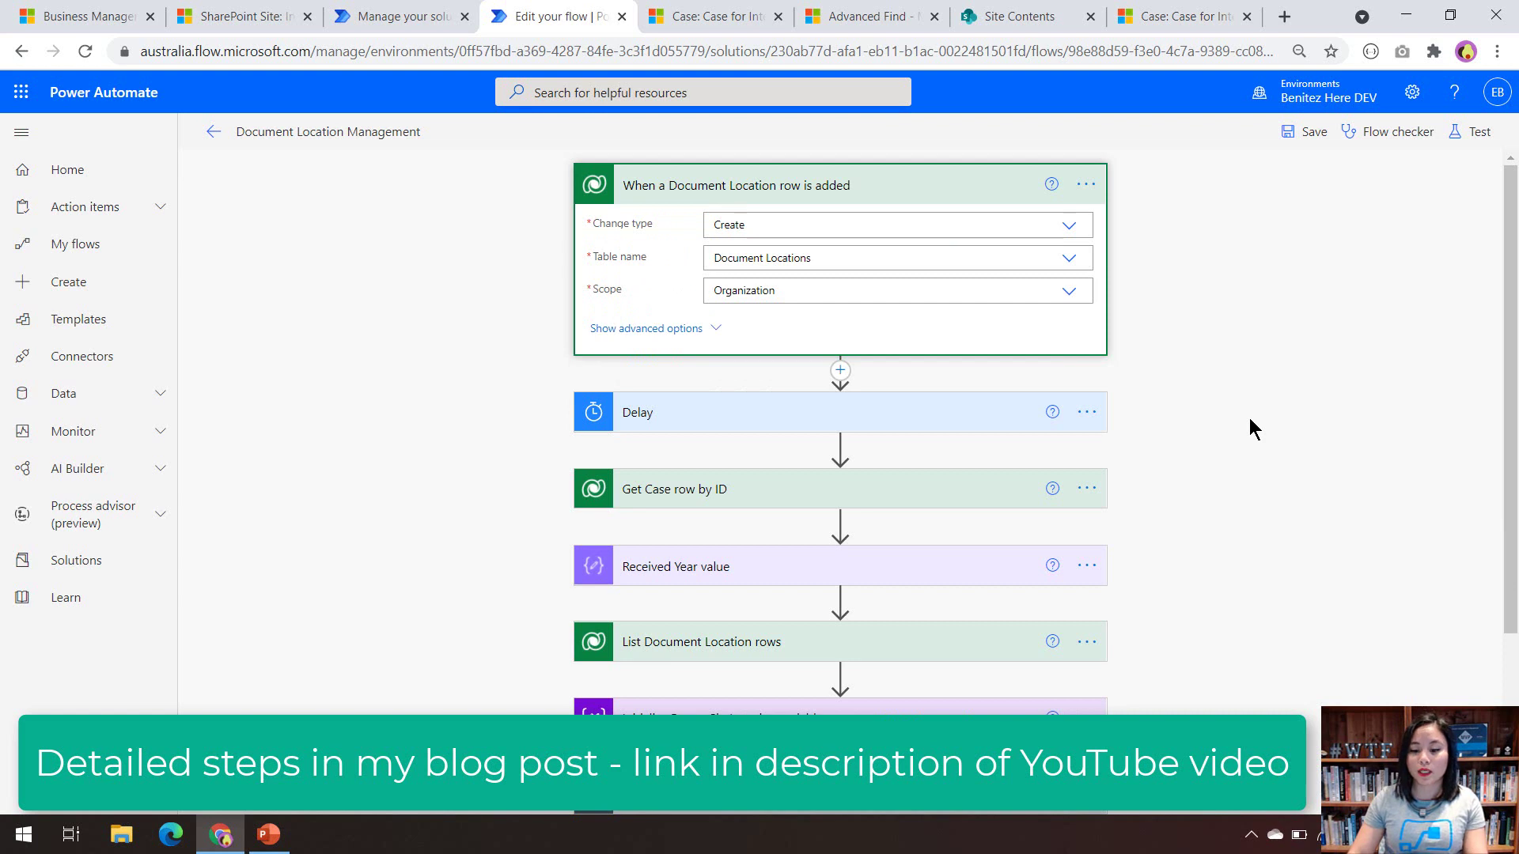
click(985, 191)
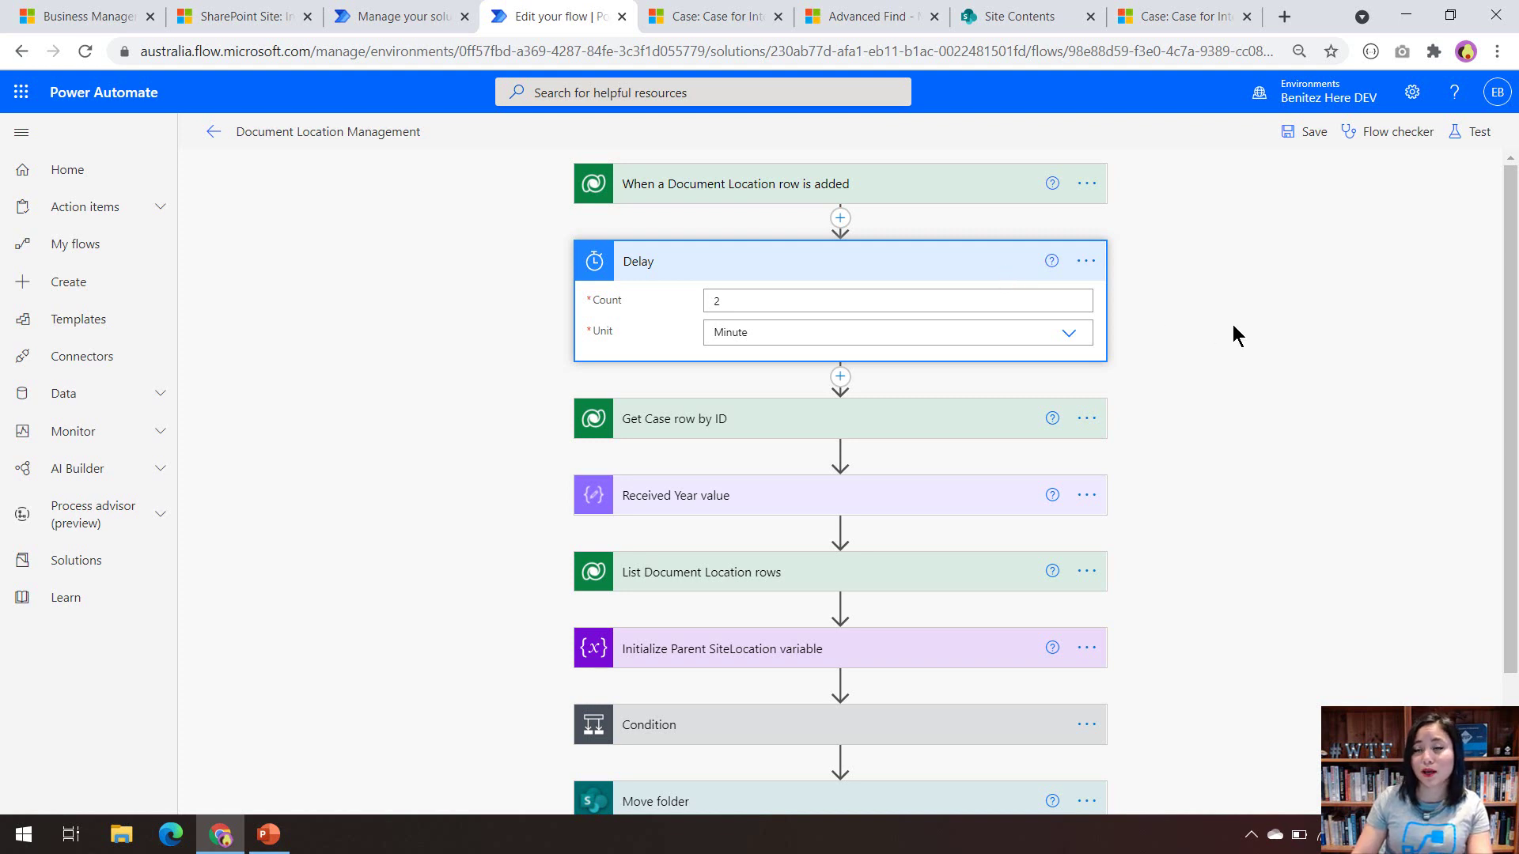
Review the Delay action's count and unit, followed by the table and row ID of Get Case row by ID, collapsing both.
scroll(1232, 324, down, 2)
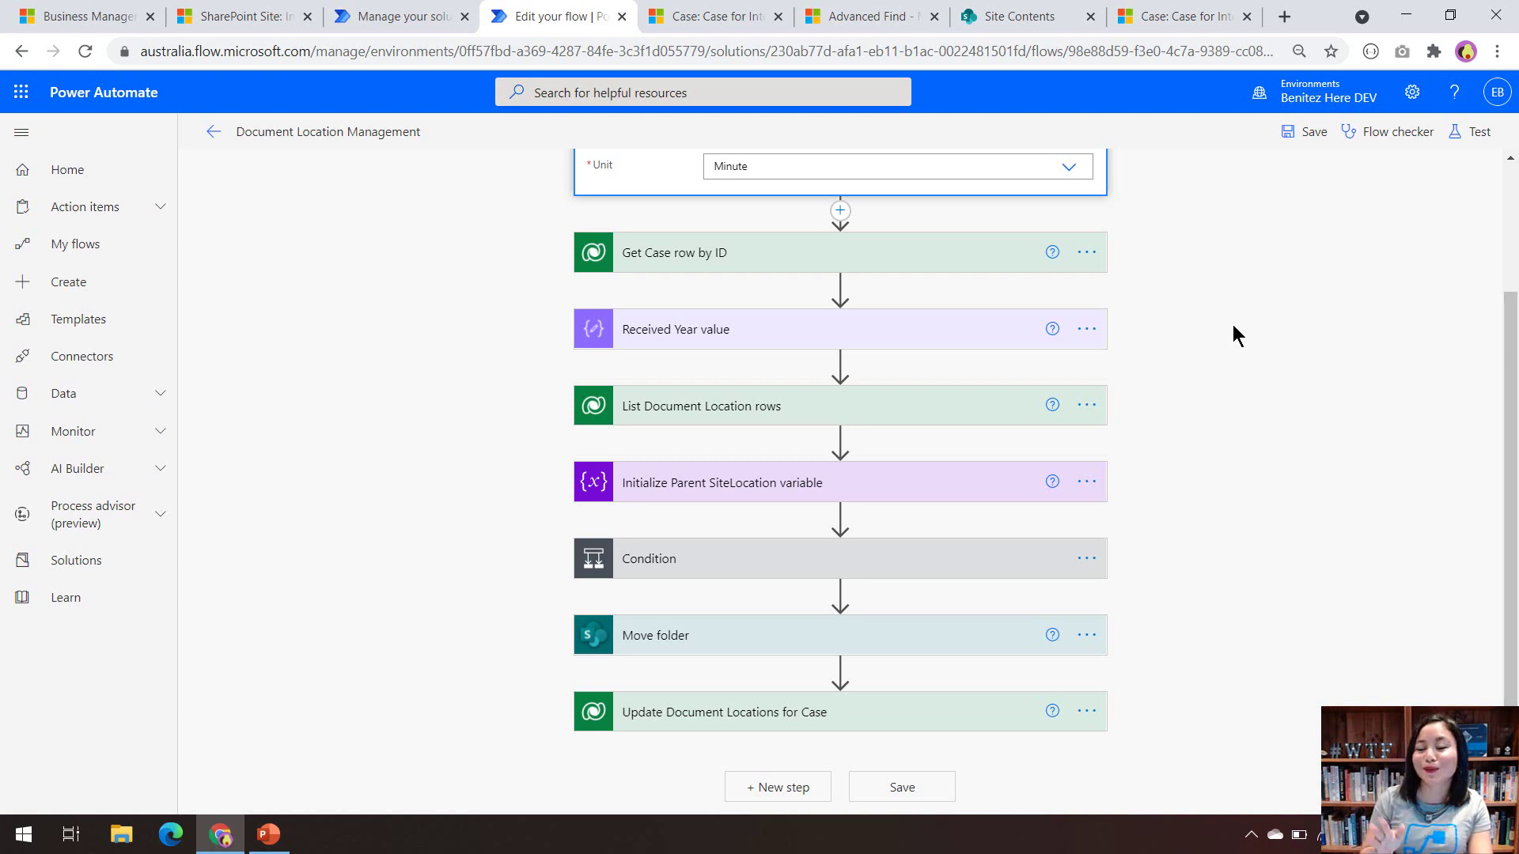
scroll(984, 336, up, 2)
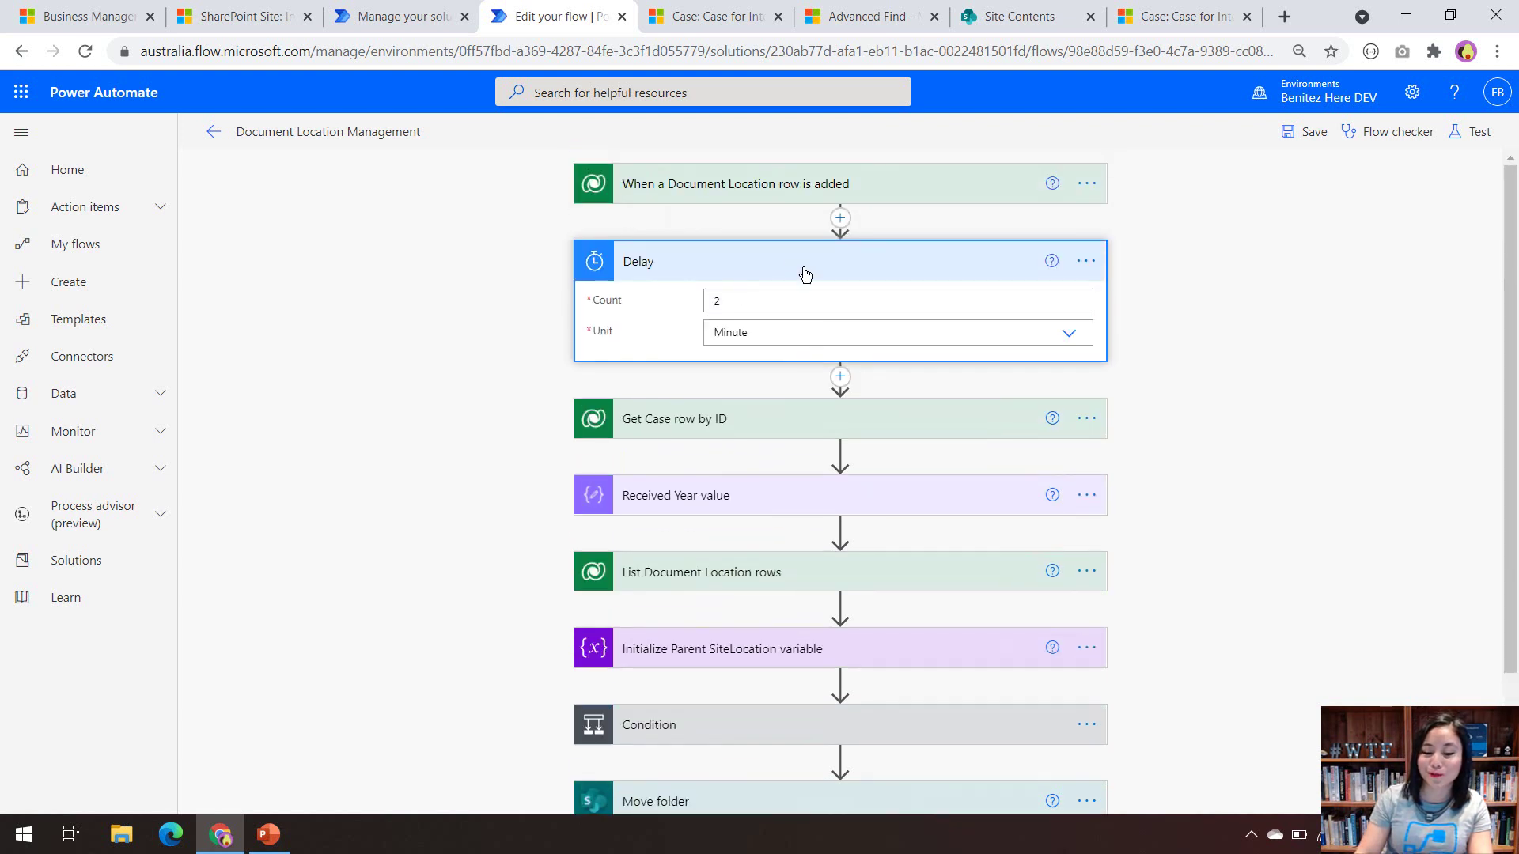
click(786, 268)
click(904, 336)
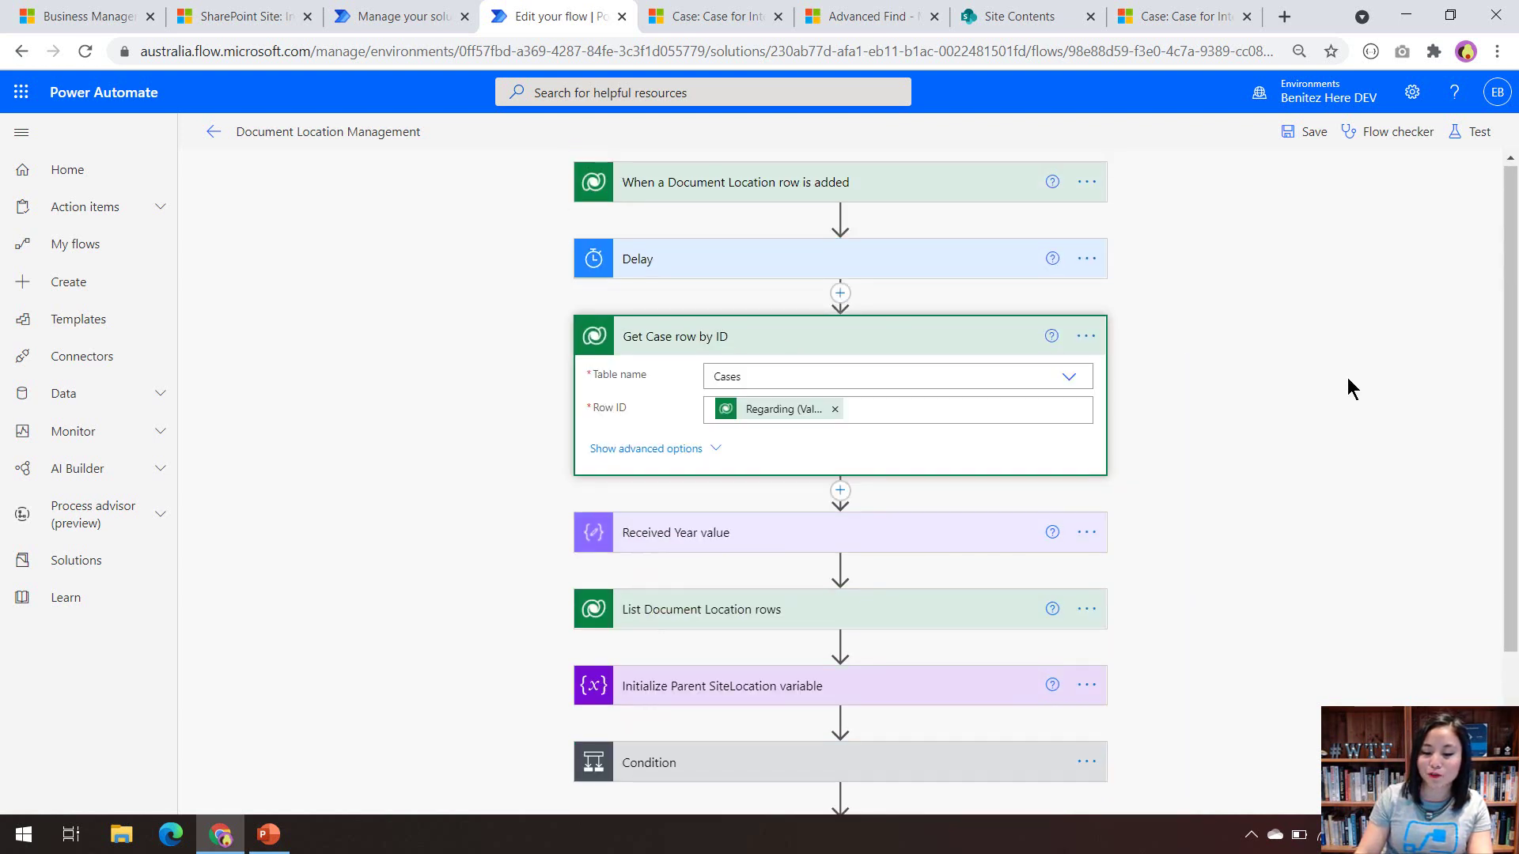
scroll(1346, 377, down, 1)
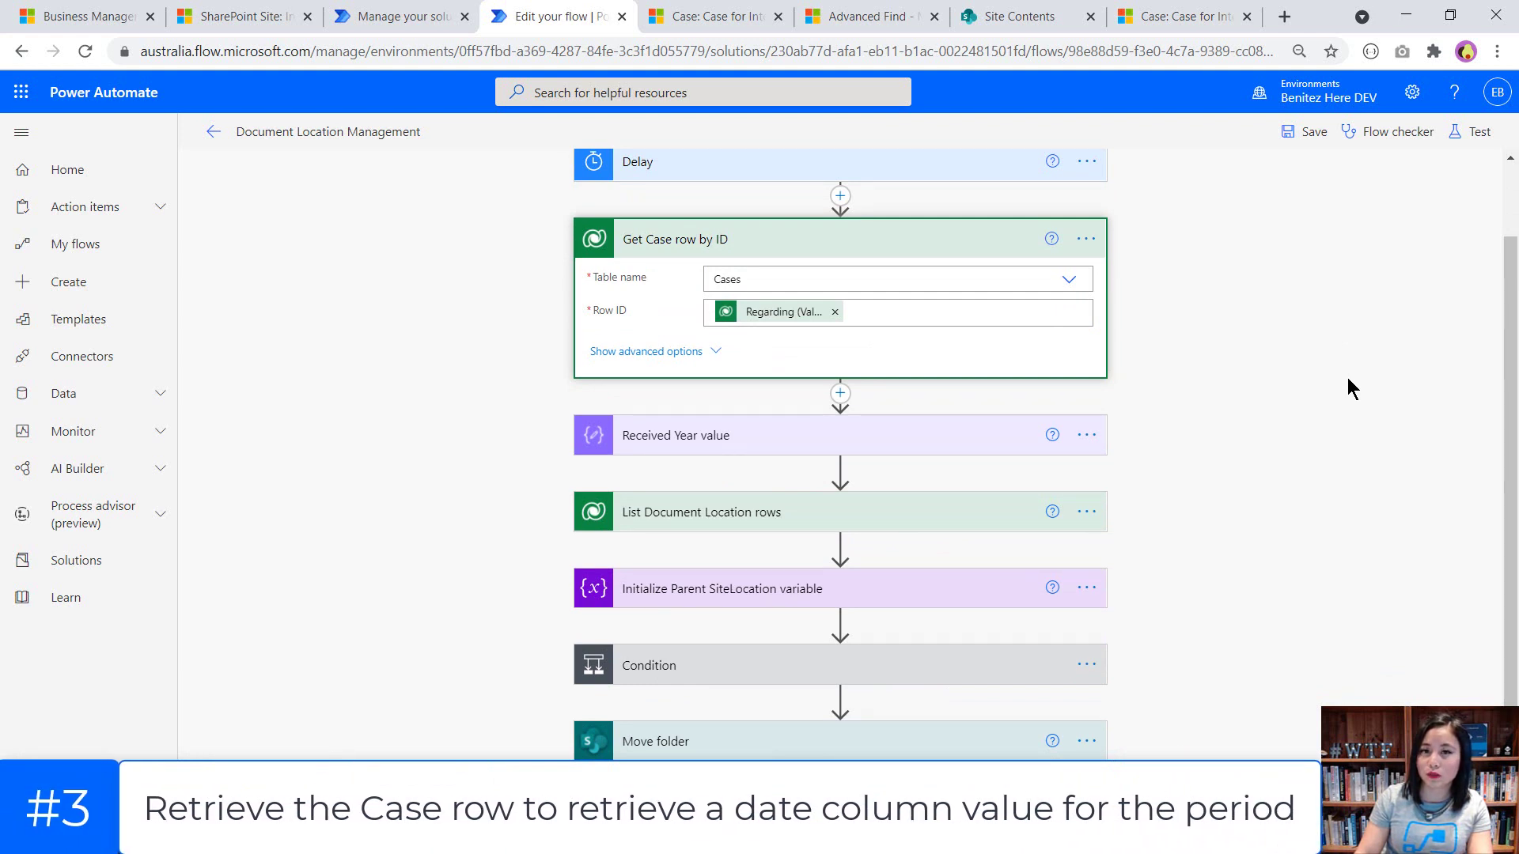
click(828, 250)
Inspect the input expression of the Received Year value compose action and collapse the action.
click(799, 331)
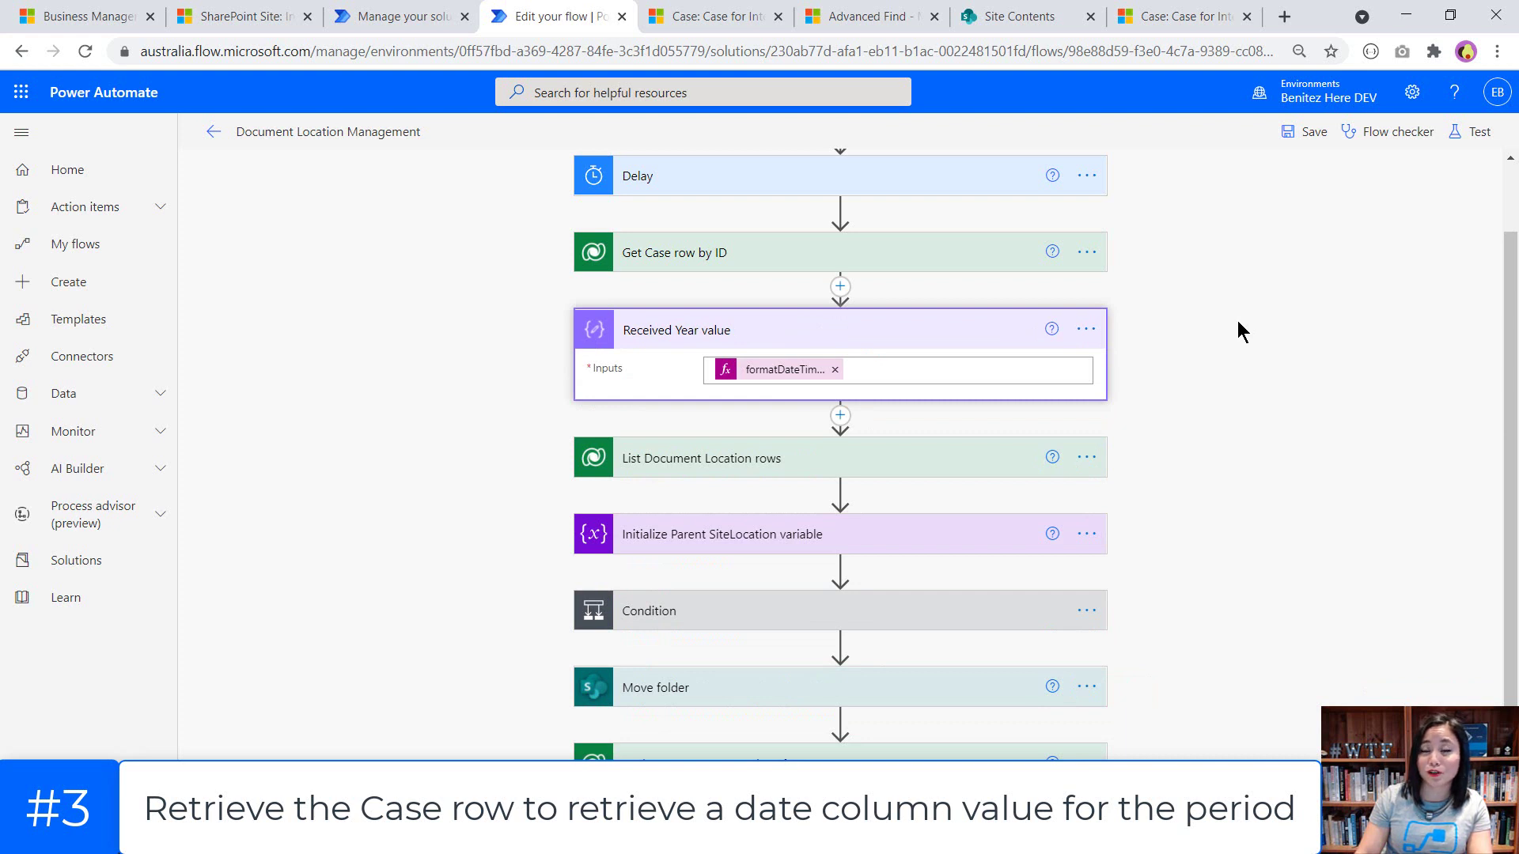
click(807, 374)
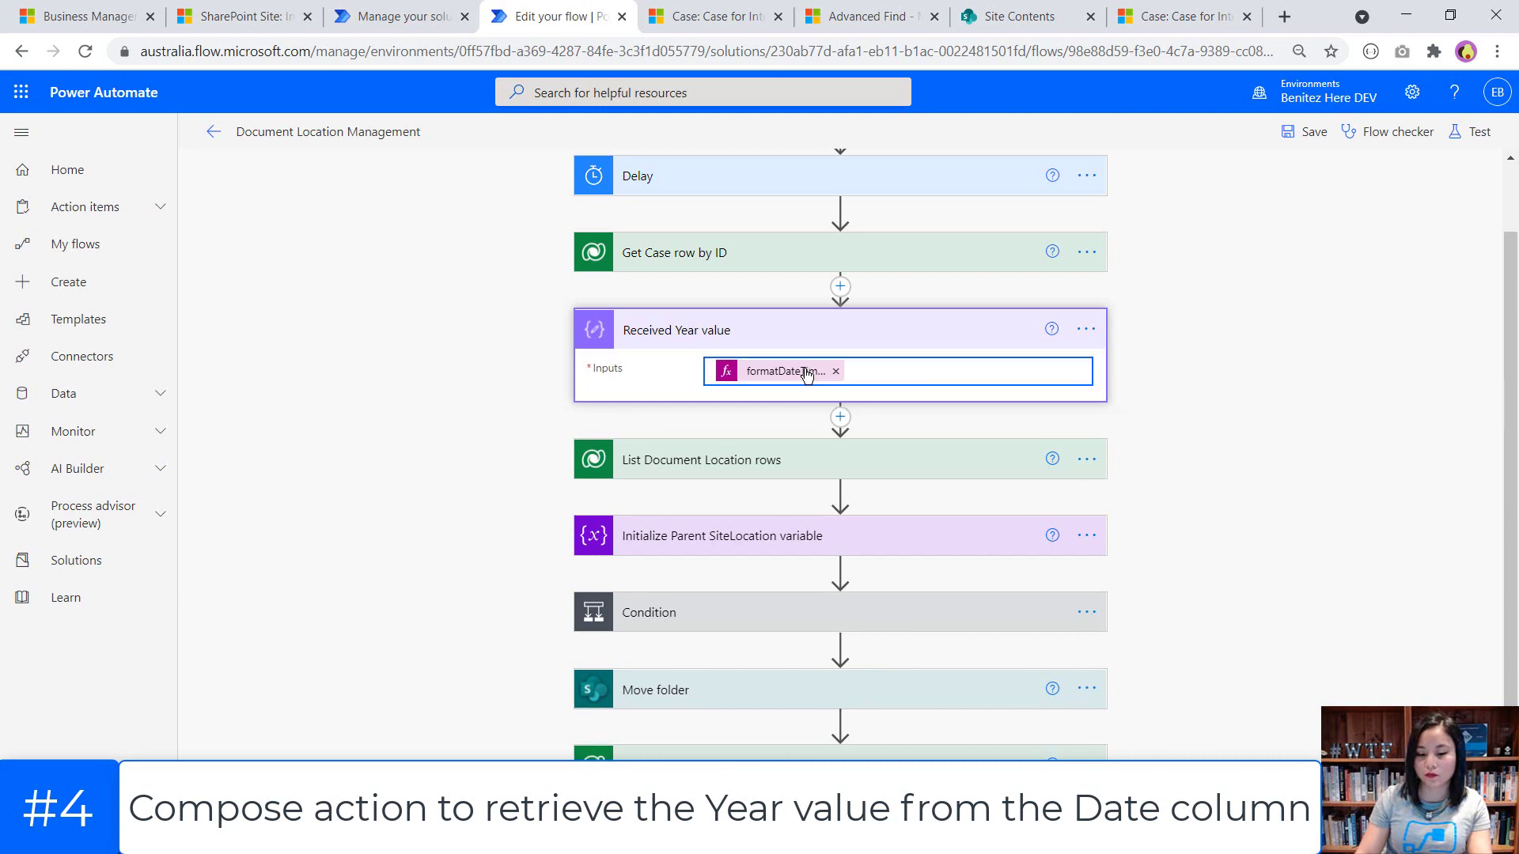
click(786, 343)
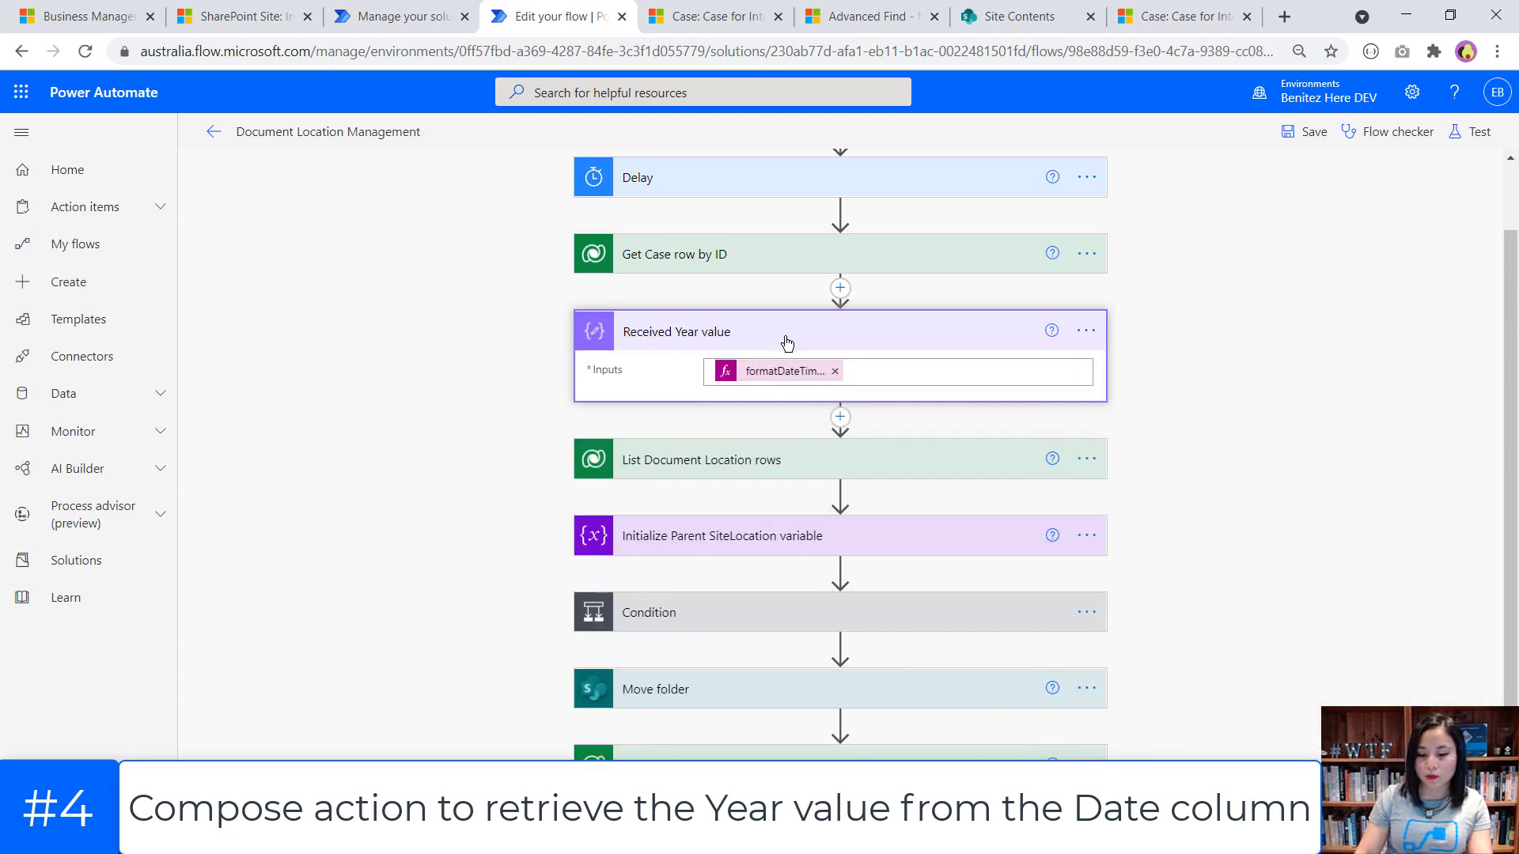
click(787, 343)
Examine the advanced options of List Document Location rows, including the dynamic value in its row filter, and collapse the action.
click(746, 410)
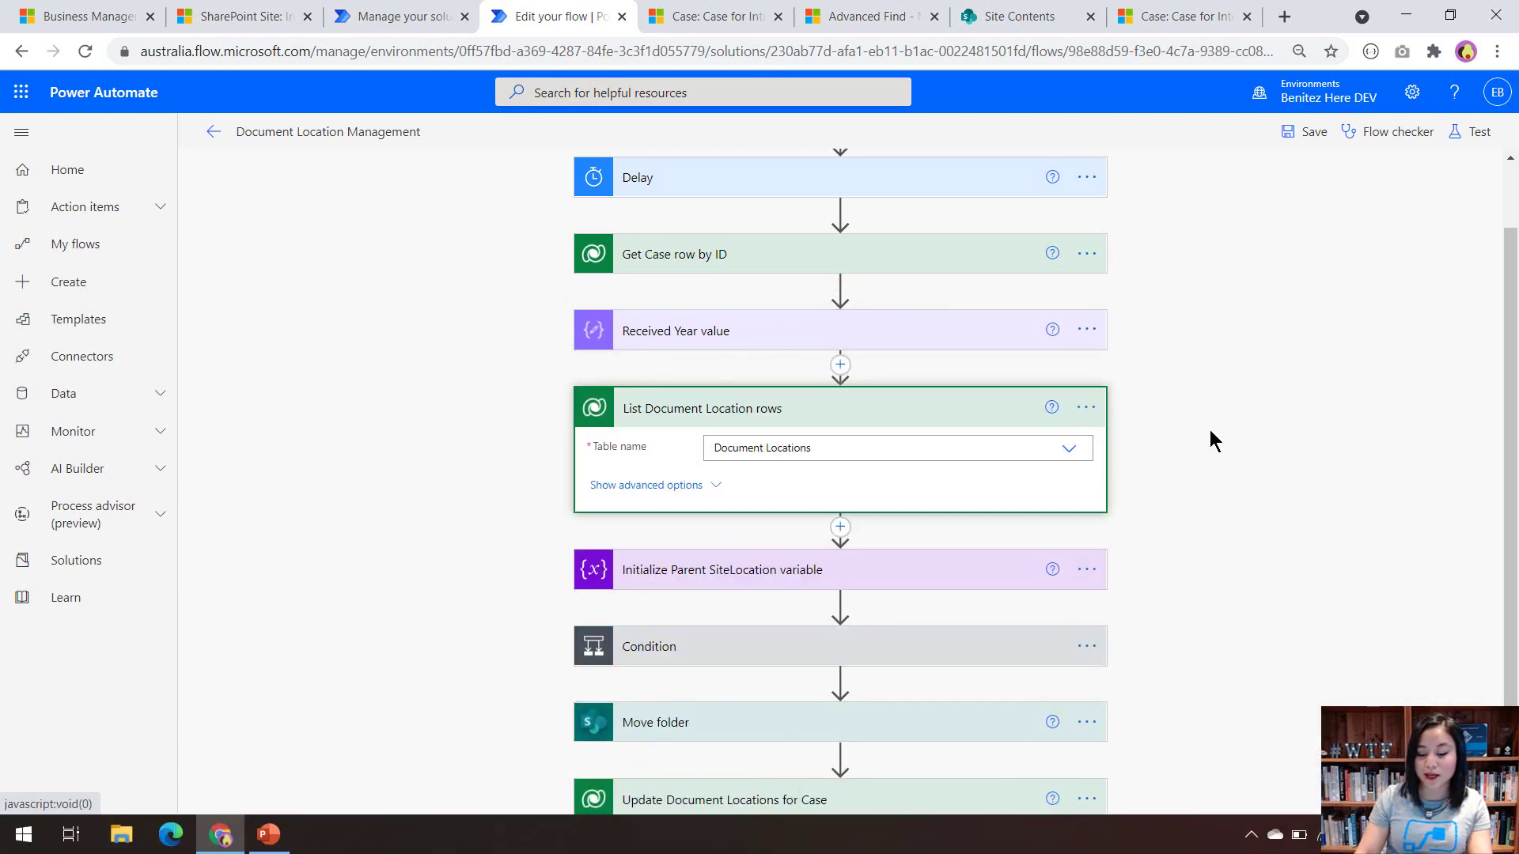
scroll(1171, 439, down, 1)
click(676, 407)
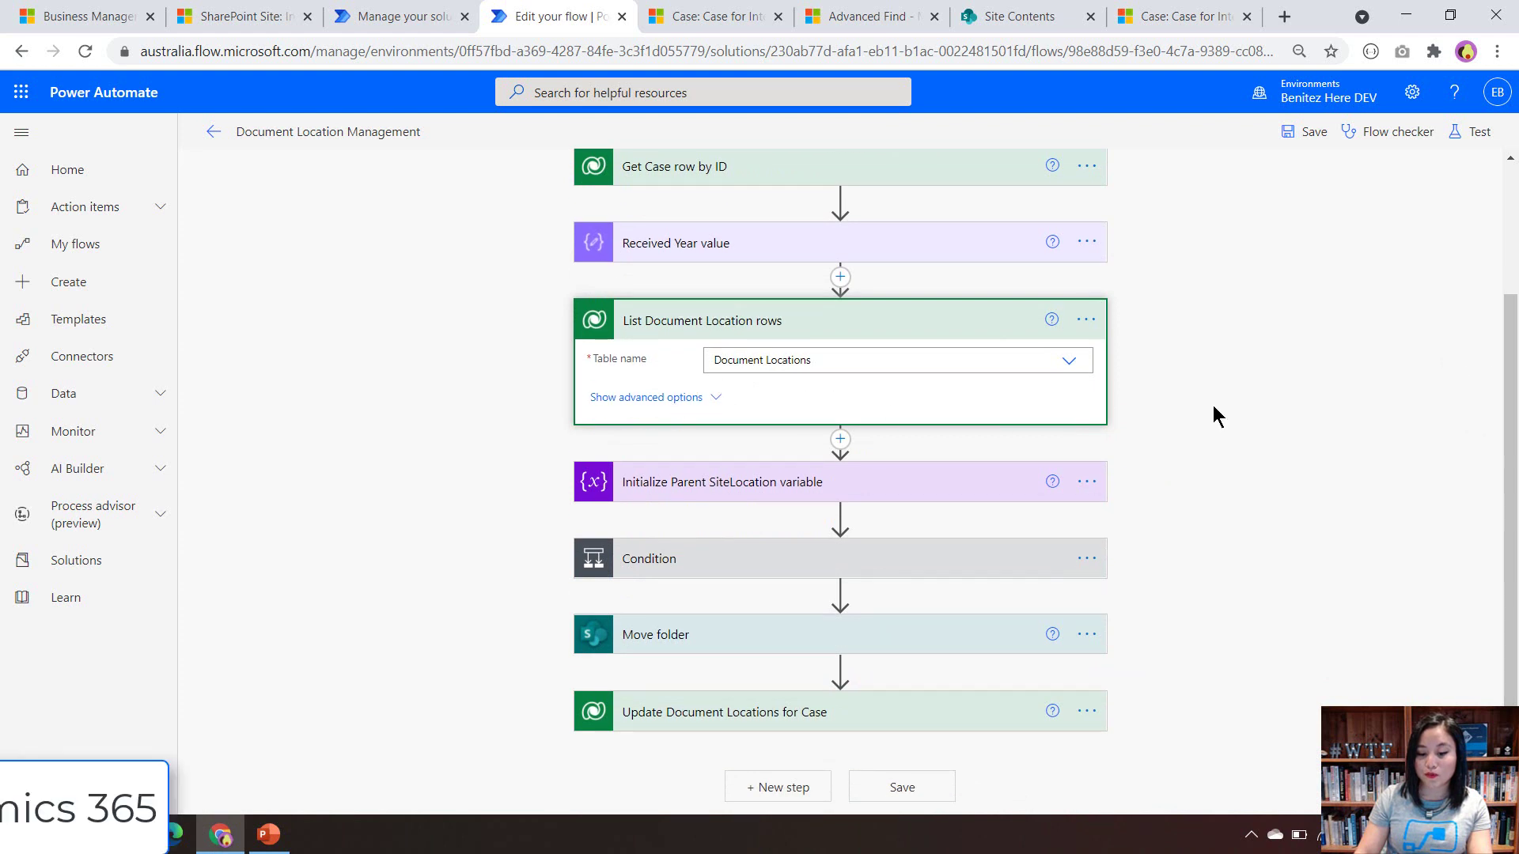
scroll(1301, 388, down, 1)
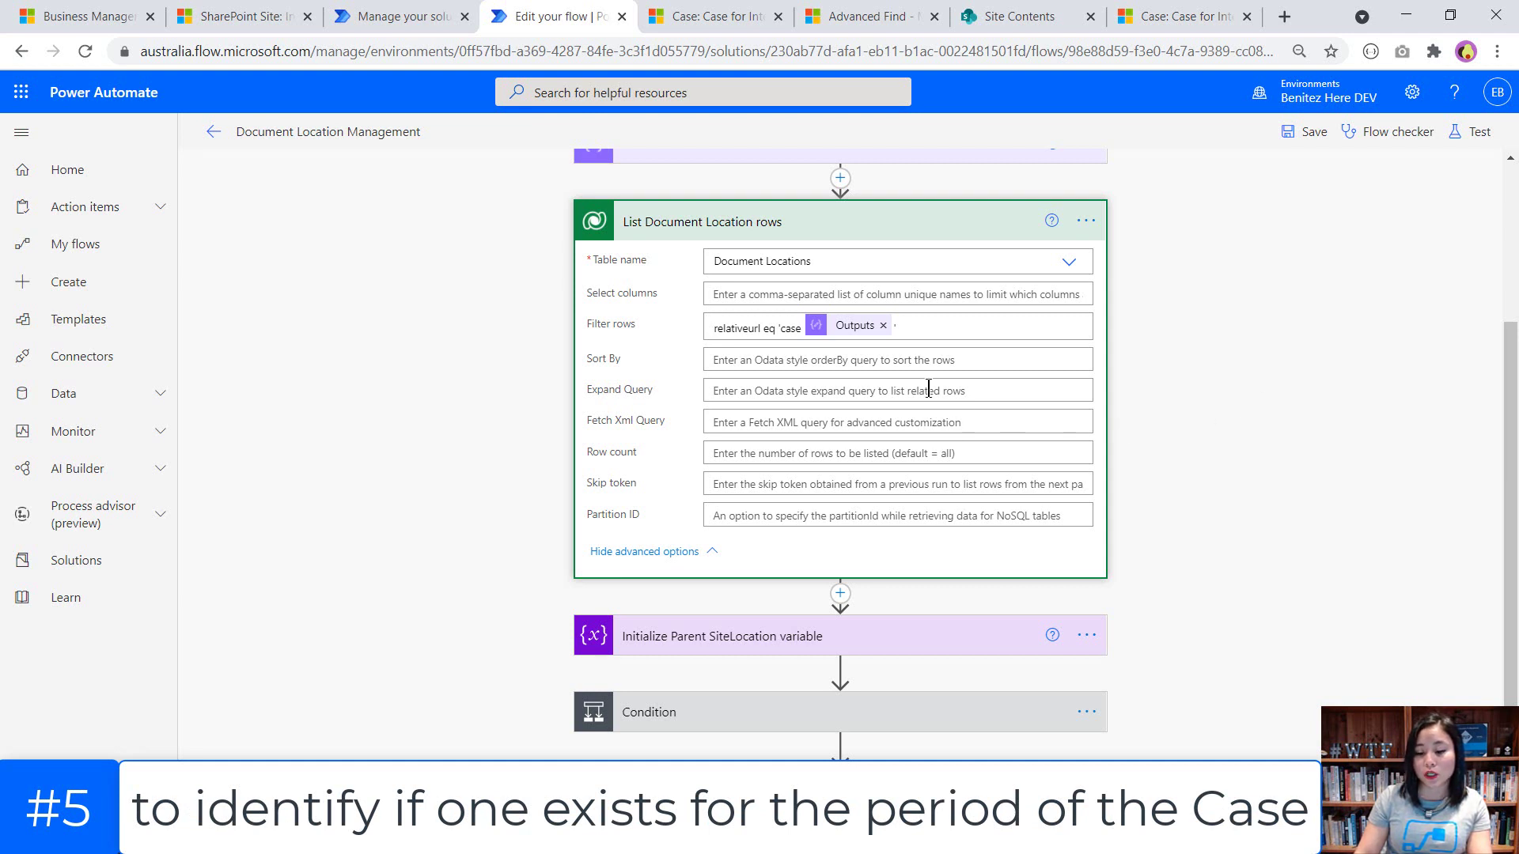
mouse_move(857, 333)
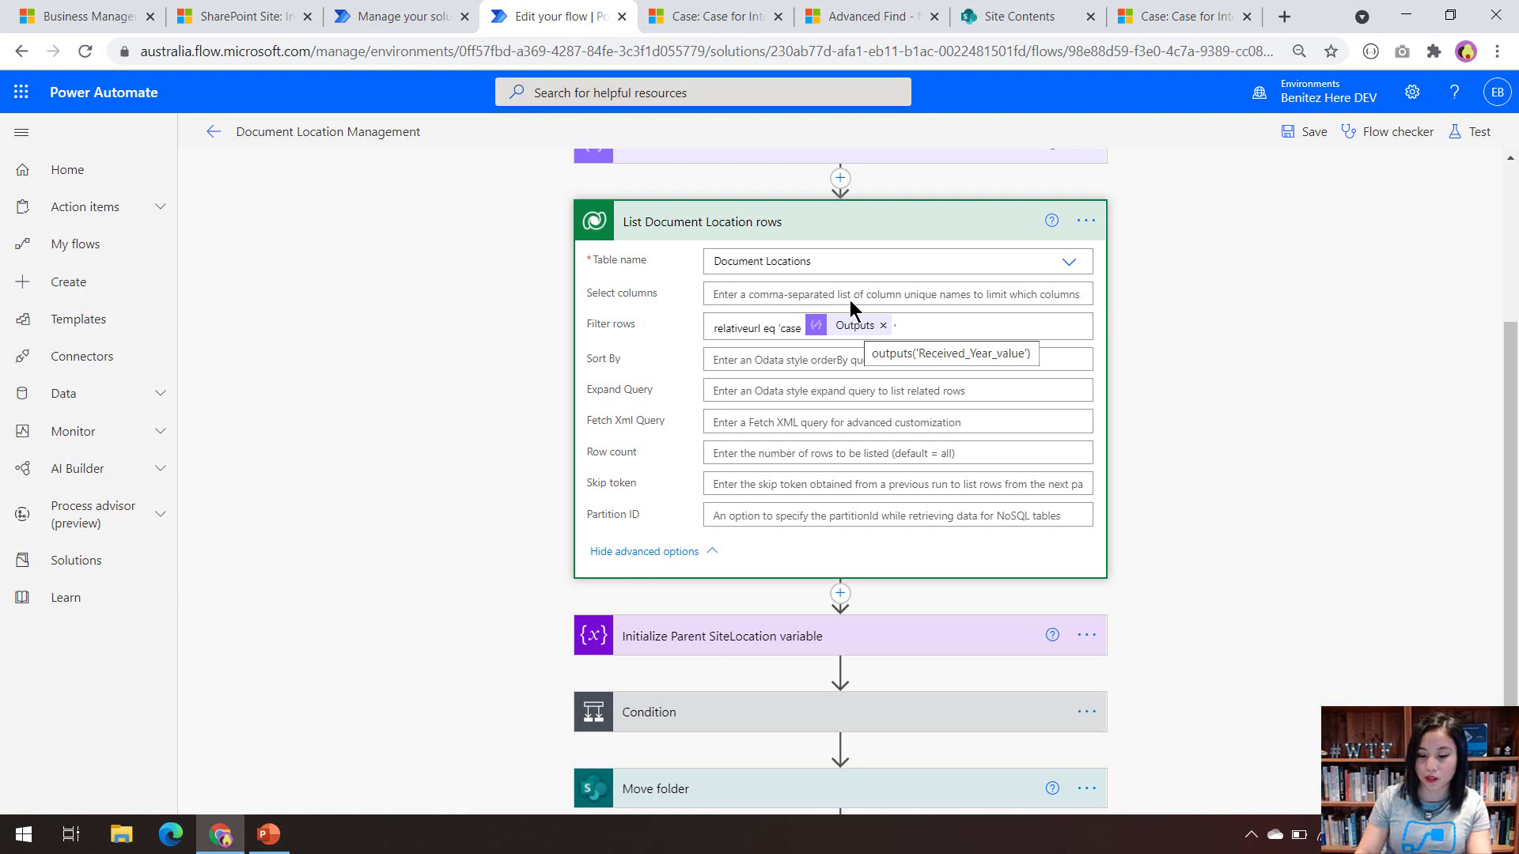
click(832, 234)
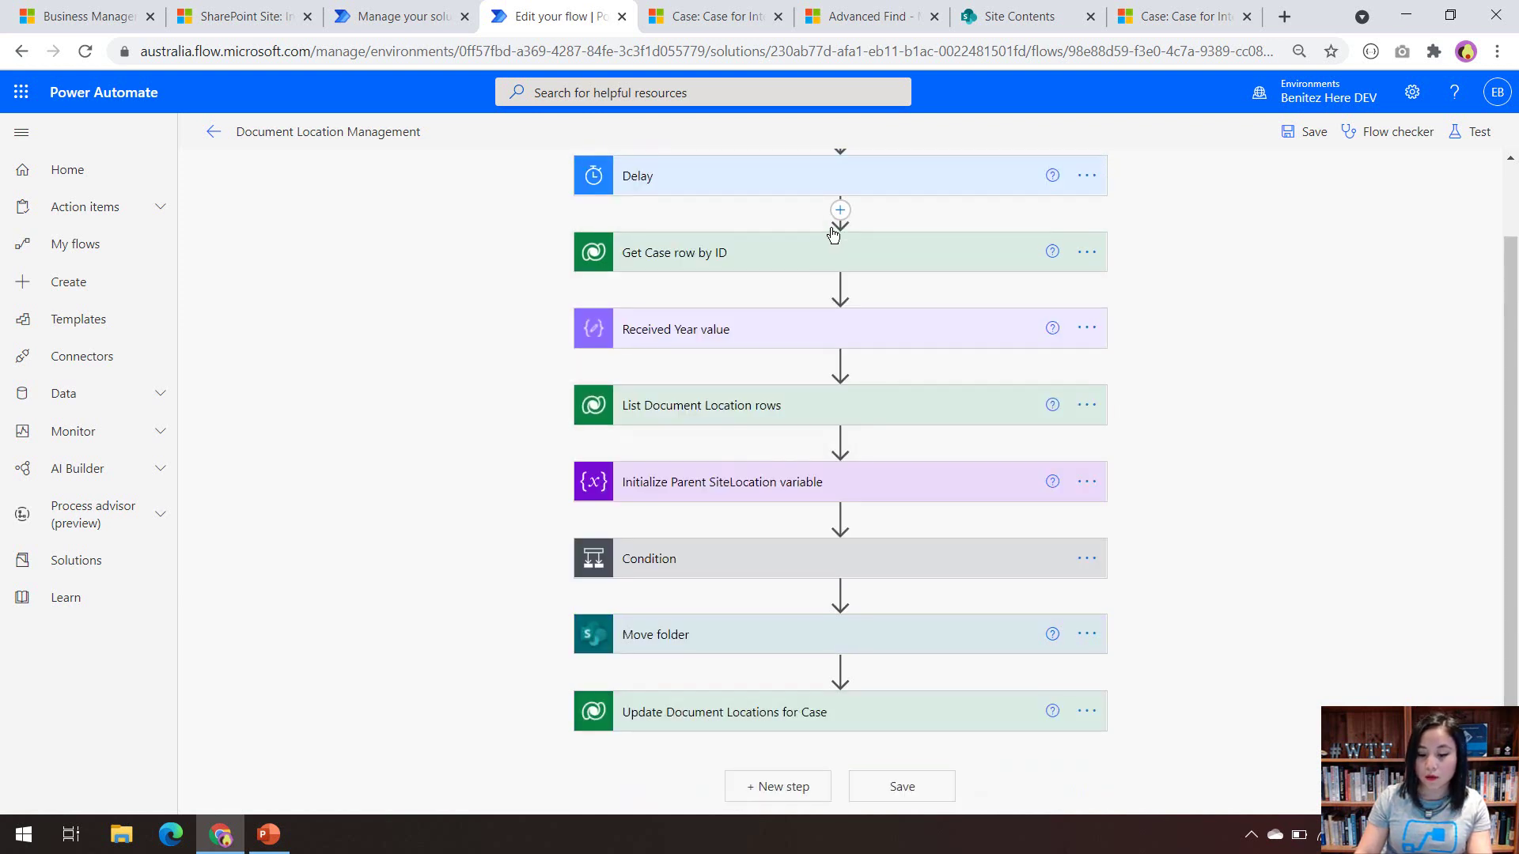
Review the name, type and value of the Initialize Parent SiteLocation variable action and collapse it.
click(710, 487)
scroll(1384, 438, down, 1)
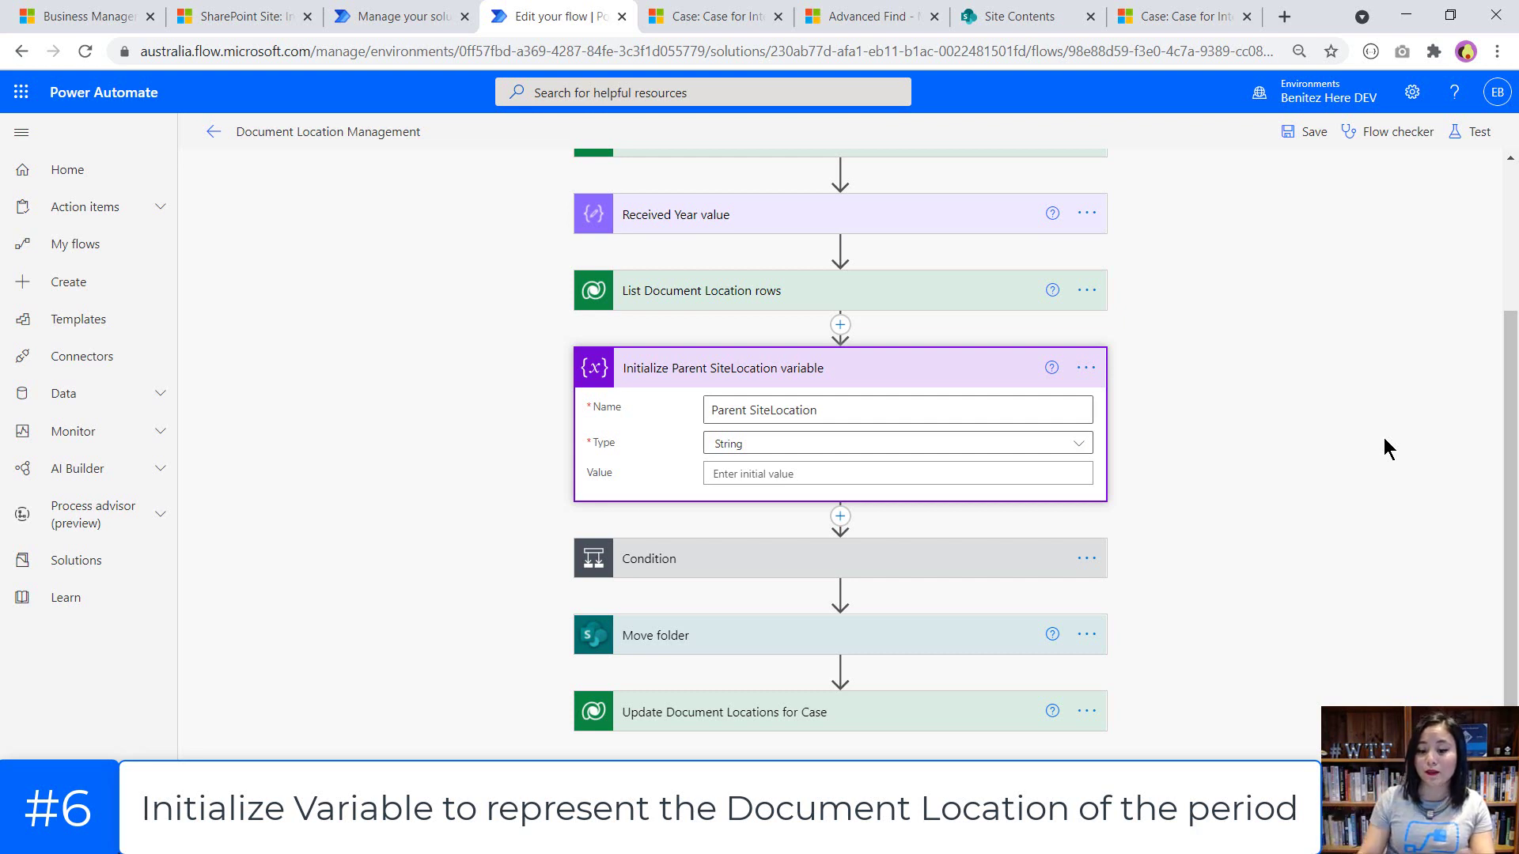
click(922, 385)
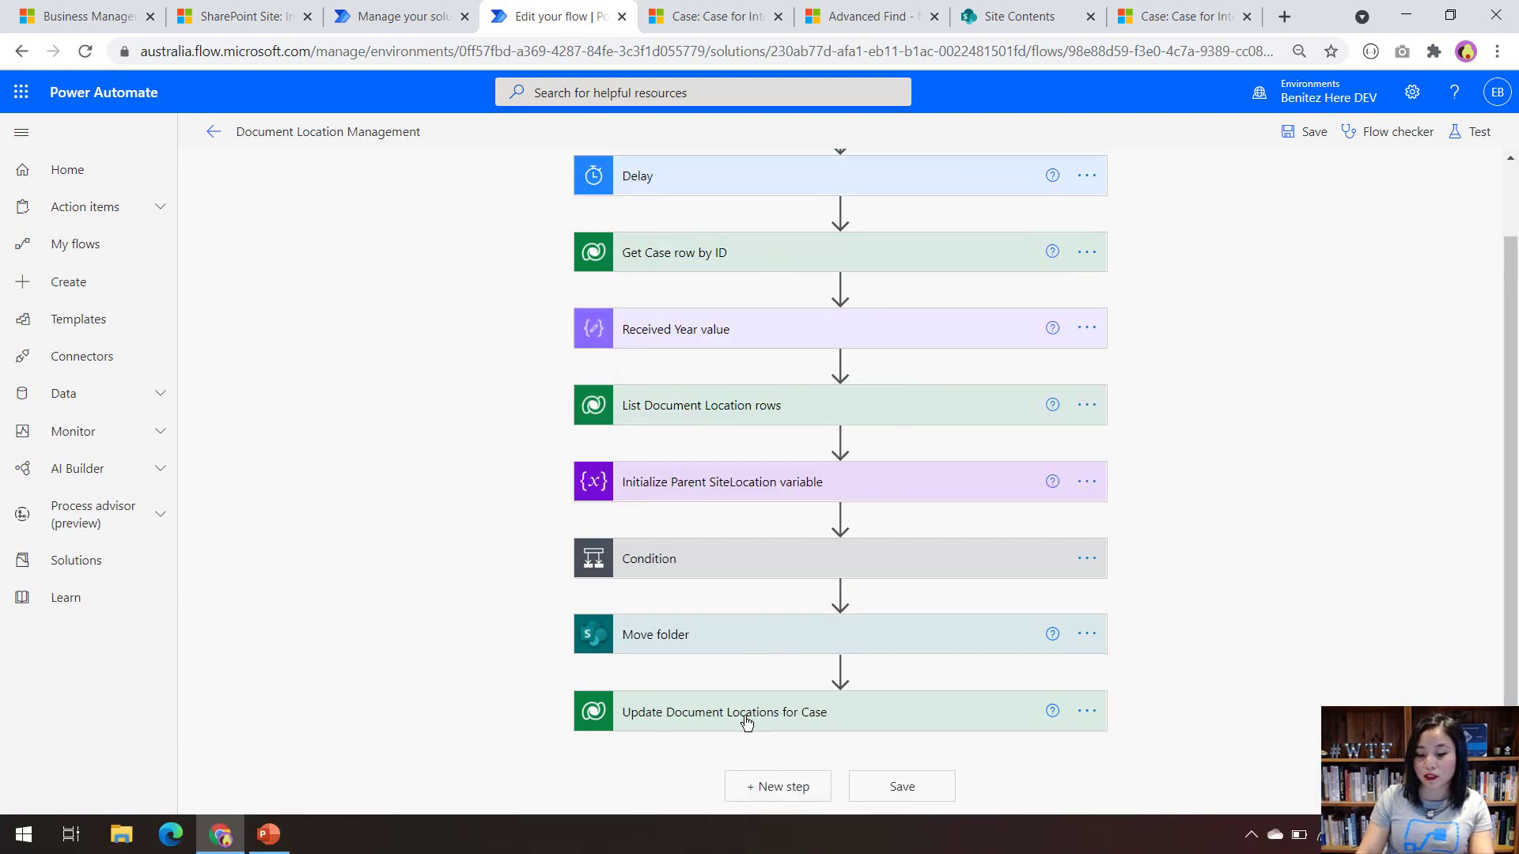
Expand the Condition and examine the Send an HTTP request to SharePoint action in its If yes branch.
click(696, 559)
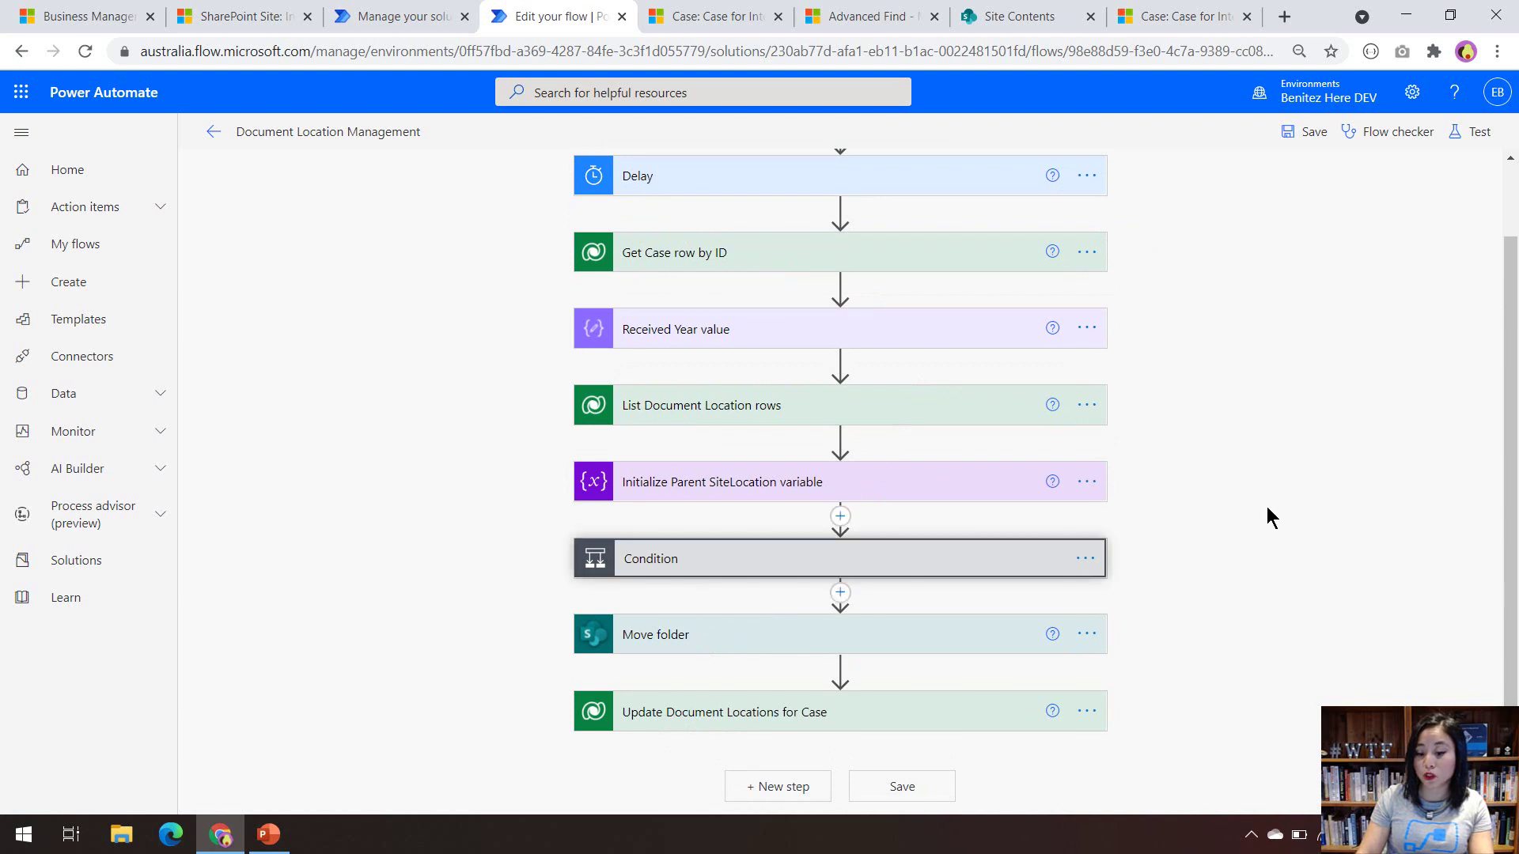
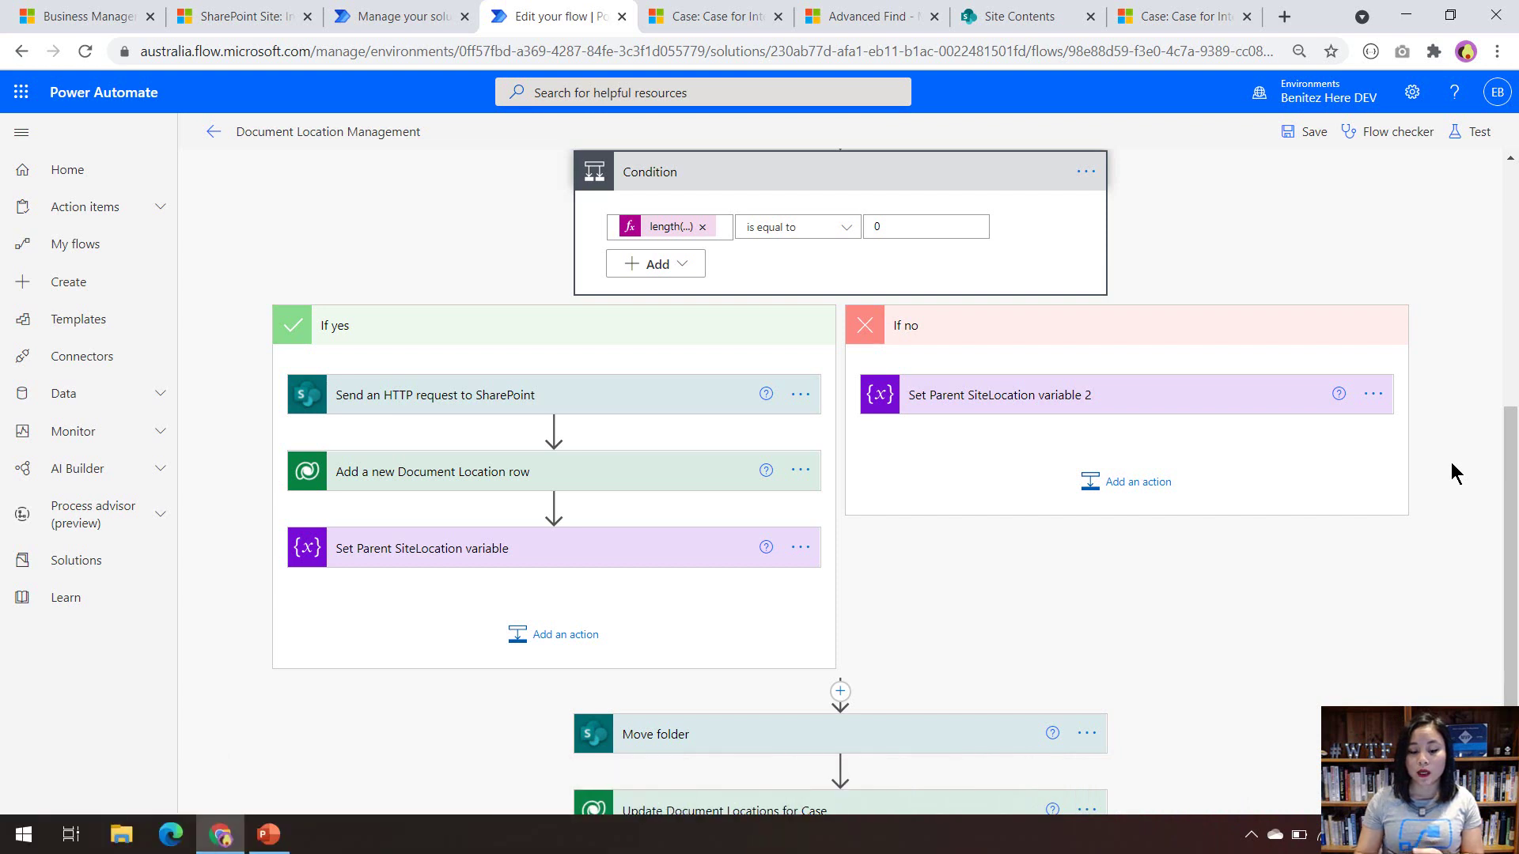
click(678, 412)
scroll(696, 506, down, 1)
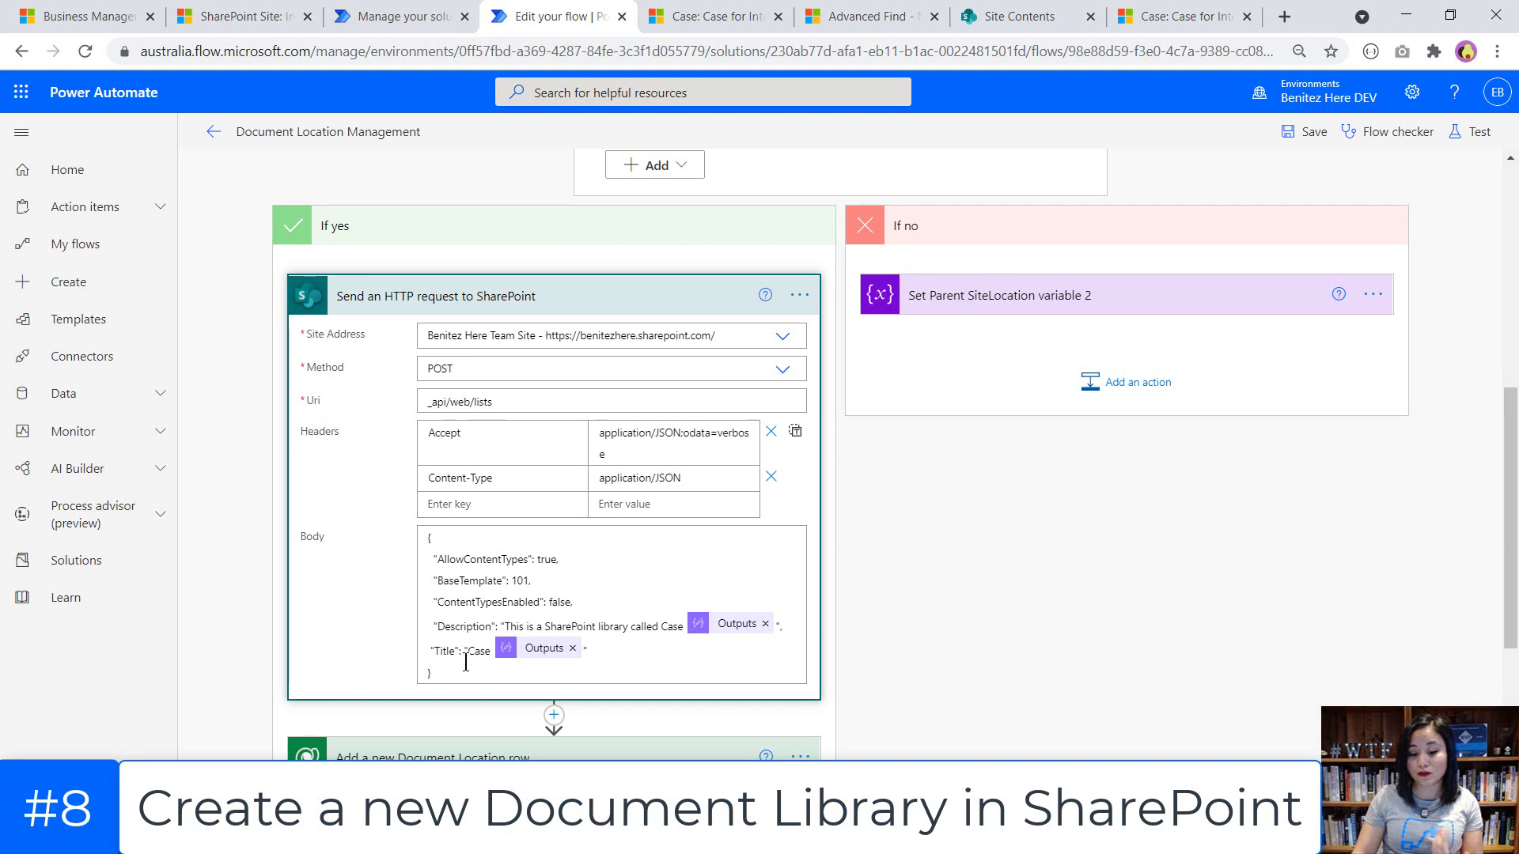
scroll(665, 603, down, 3)
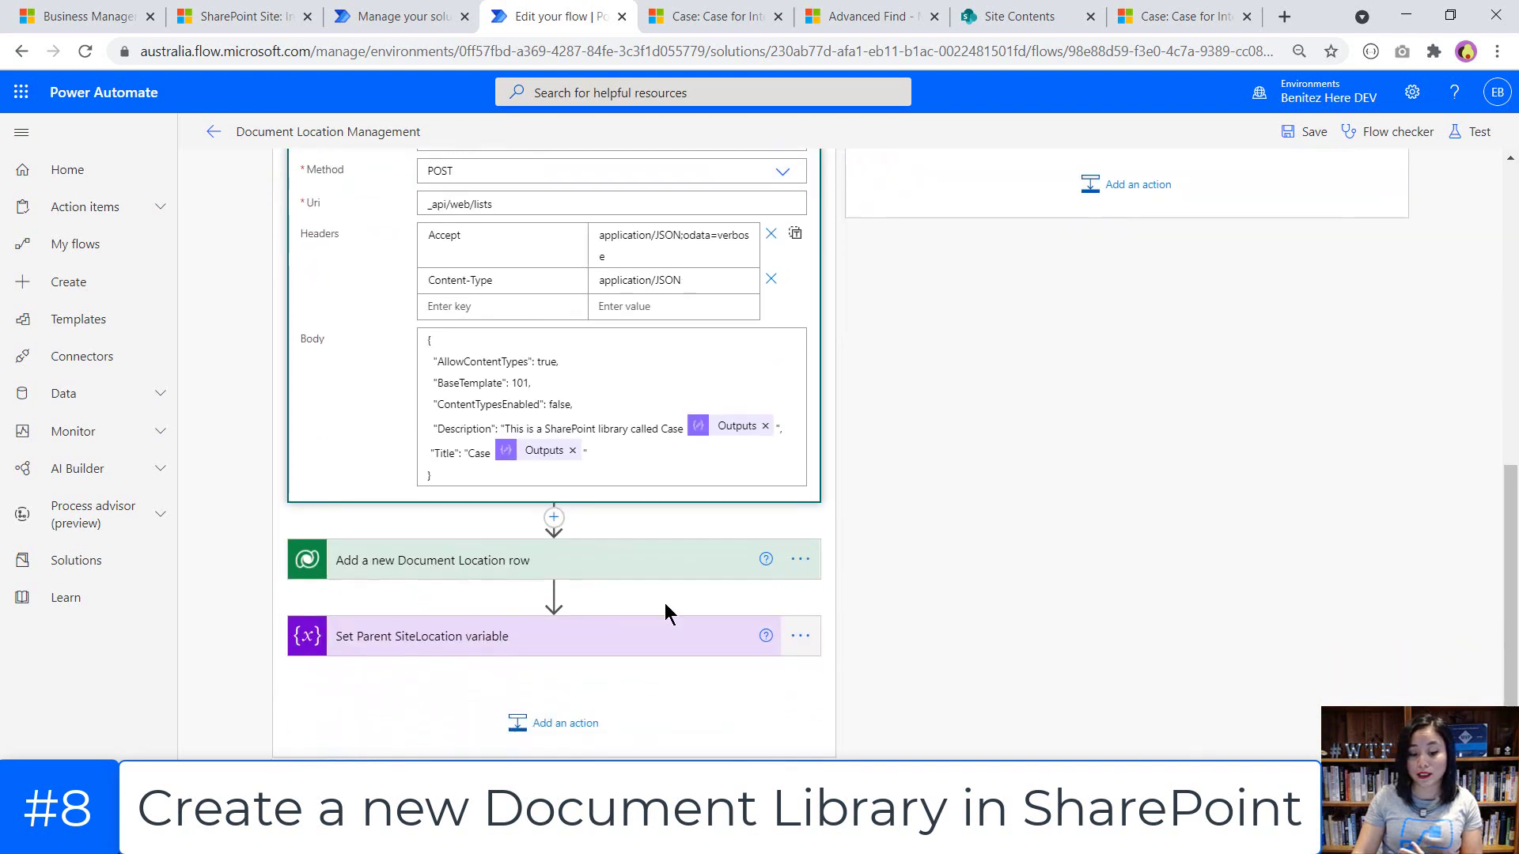
Examine the advanced options of Add a new Document Location row, including the parent SharePoint site and Relative URL, and collapse the action.
click(635, 571)
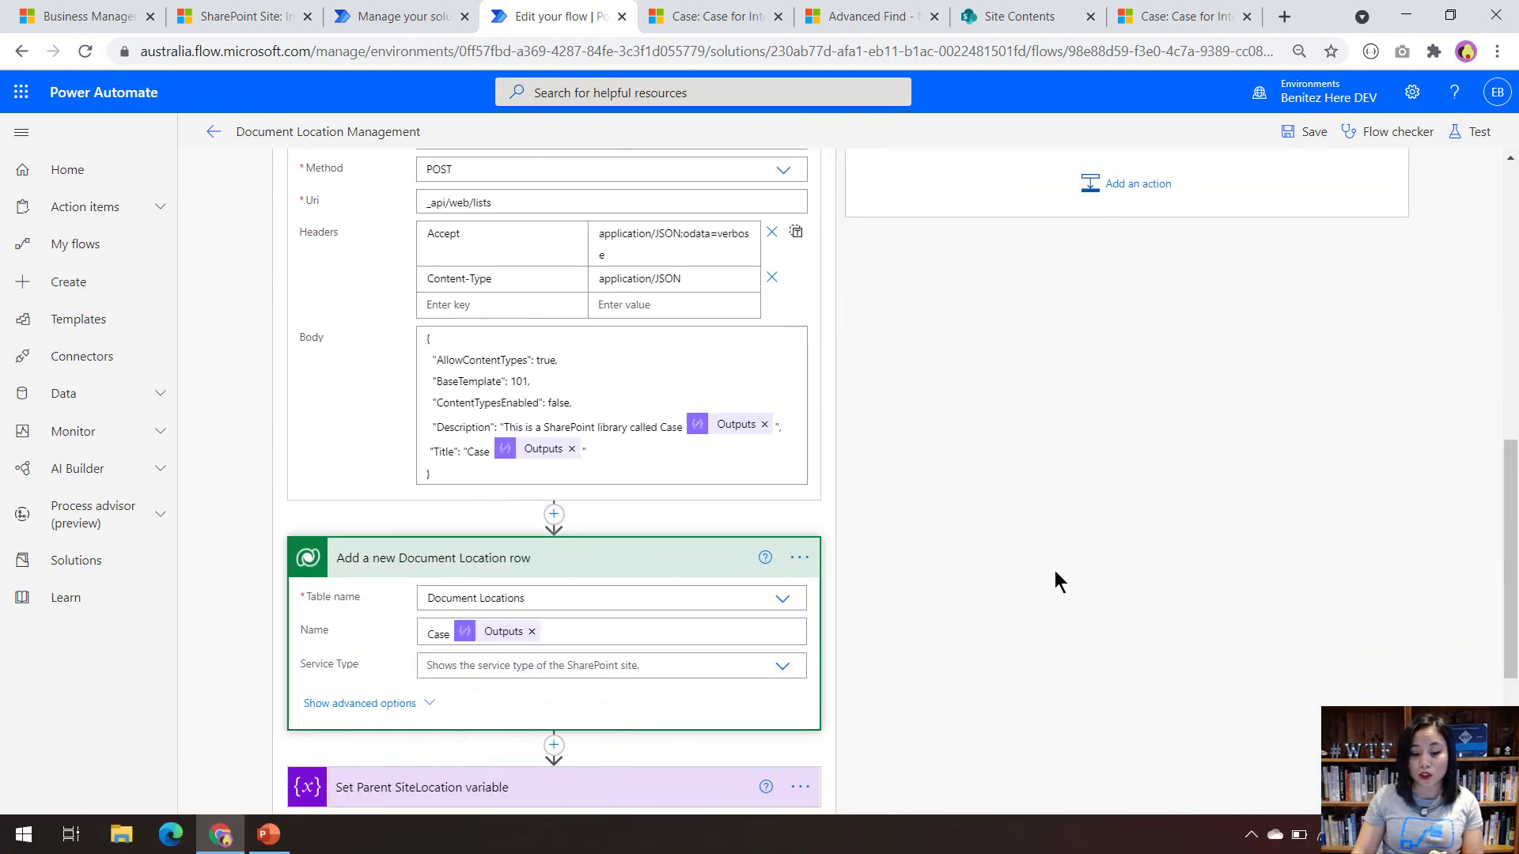
scroll(1056, 580, down, 1)
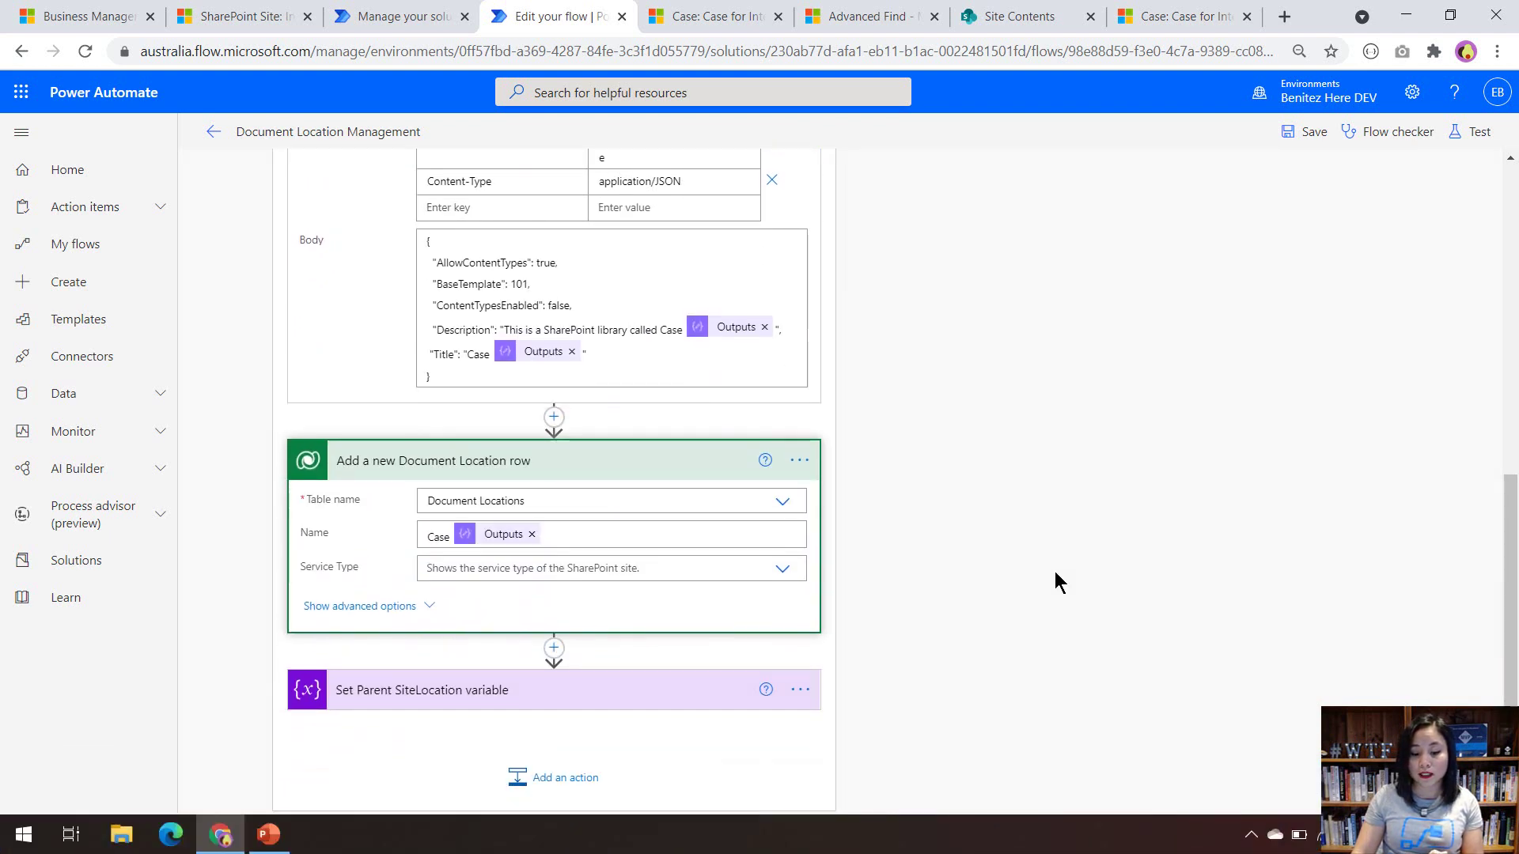
click(380, 611)
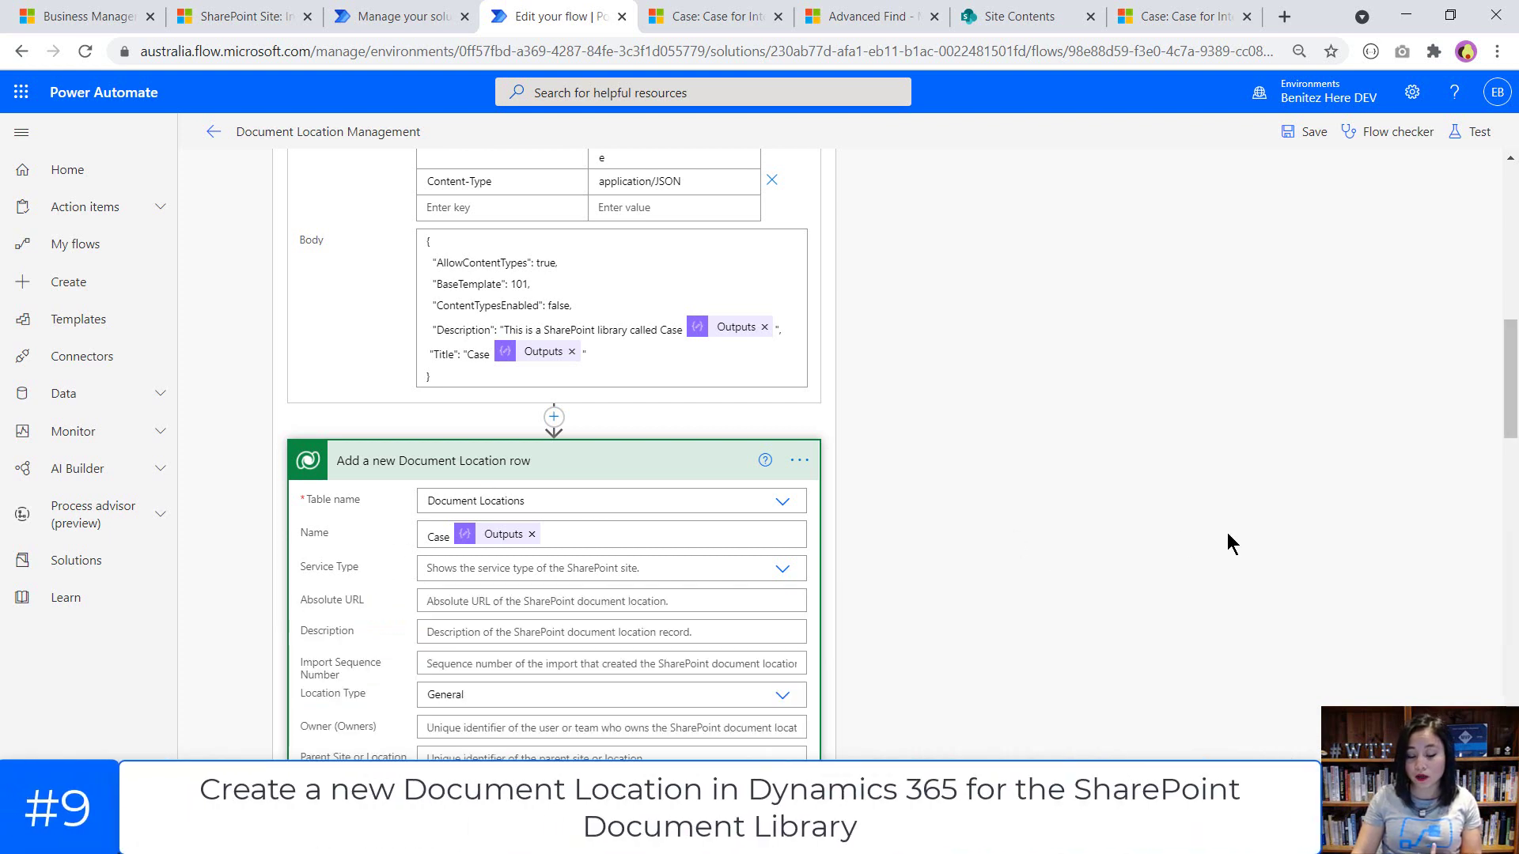
scroll(1228, 537, down, 1)
scroll(1228, 534, down, 3)
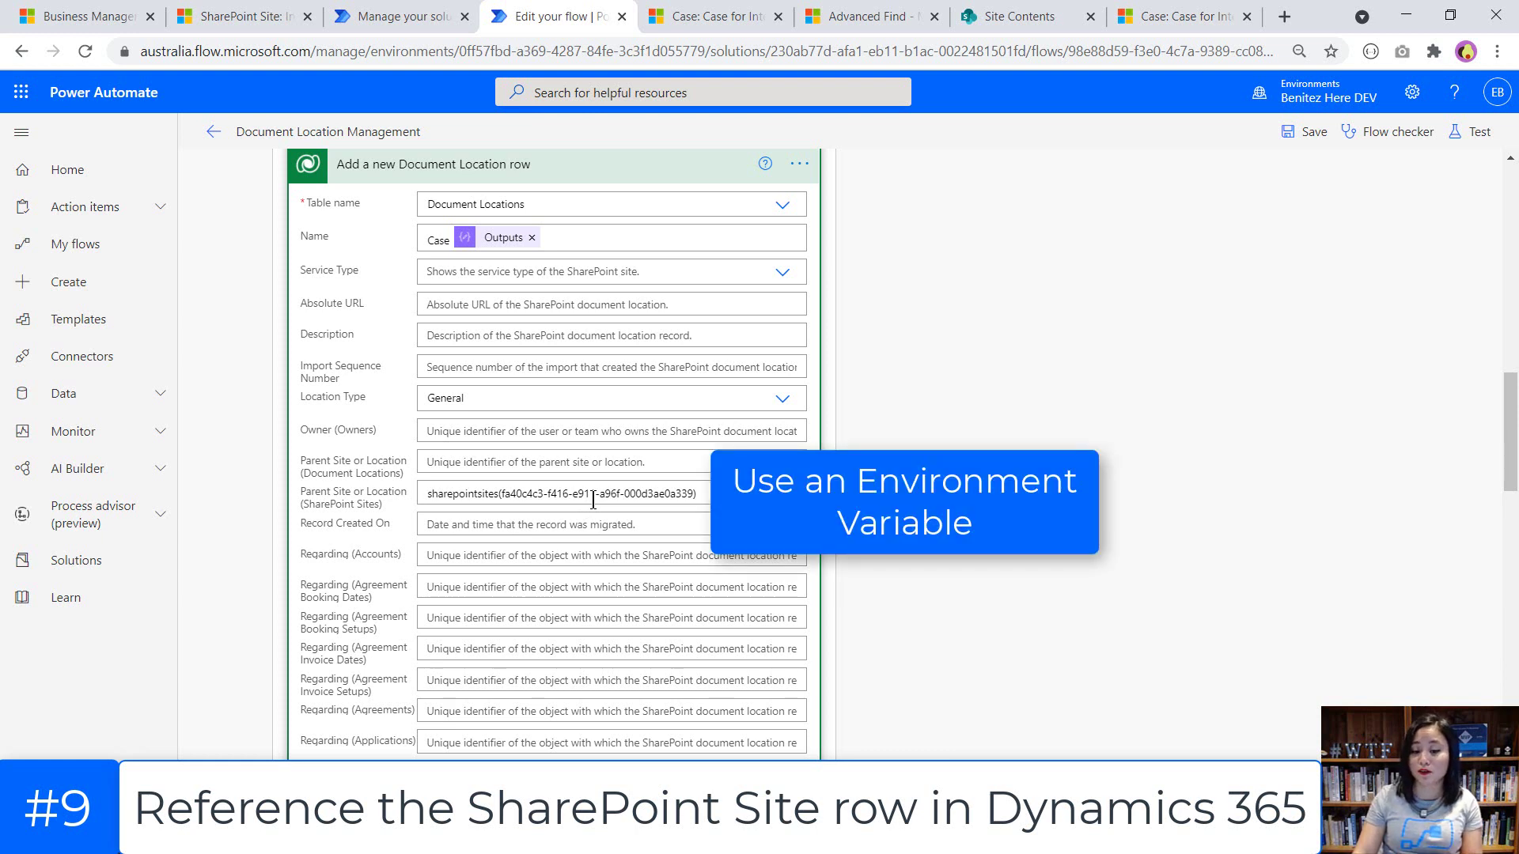
scroll(609, 488, down, 7)
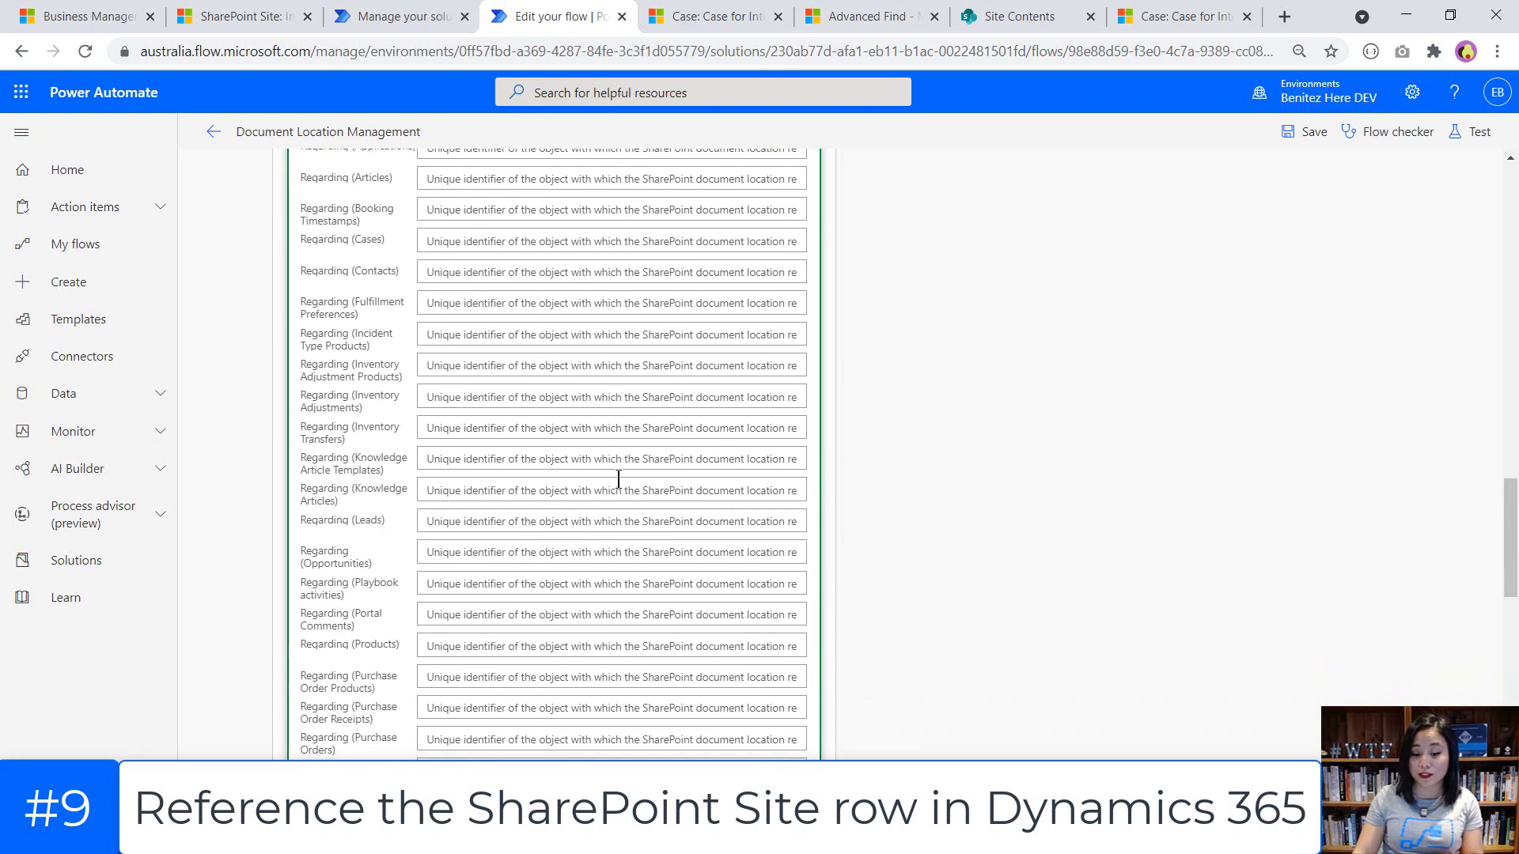
scroll(618, 478, down, 8)
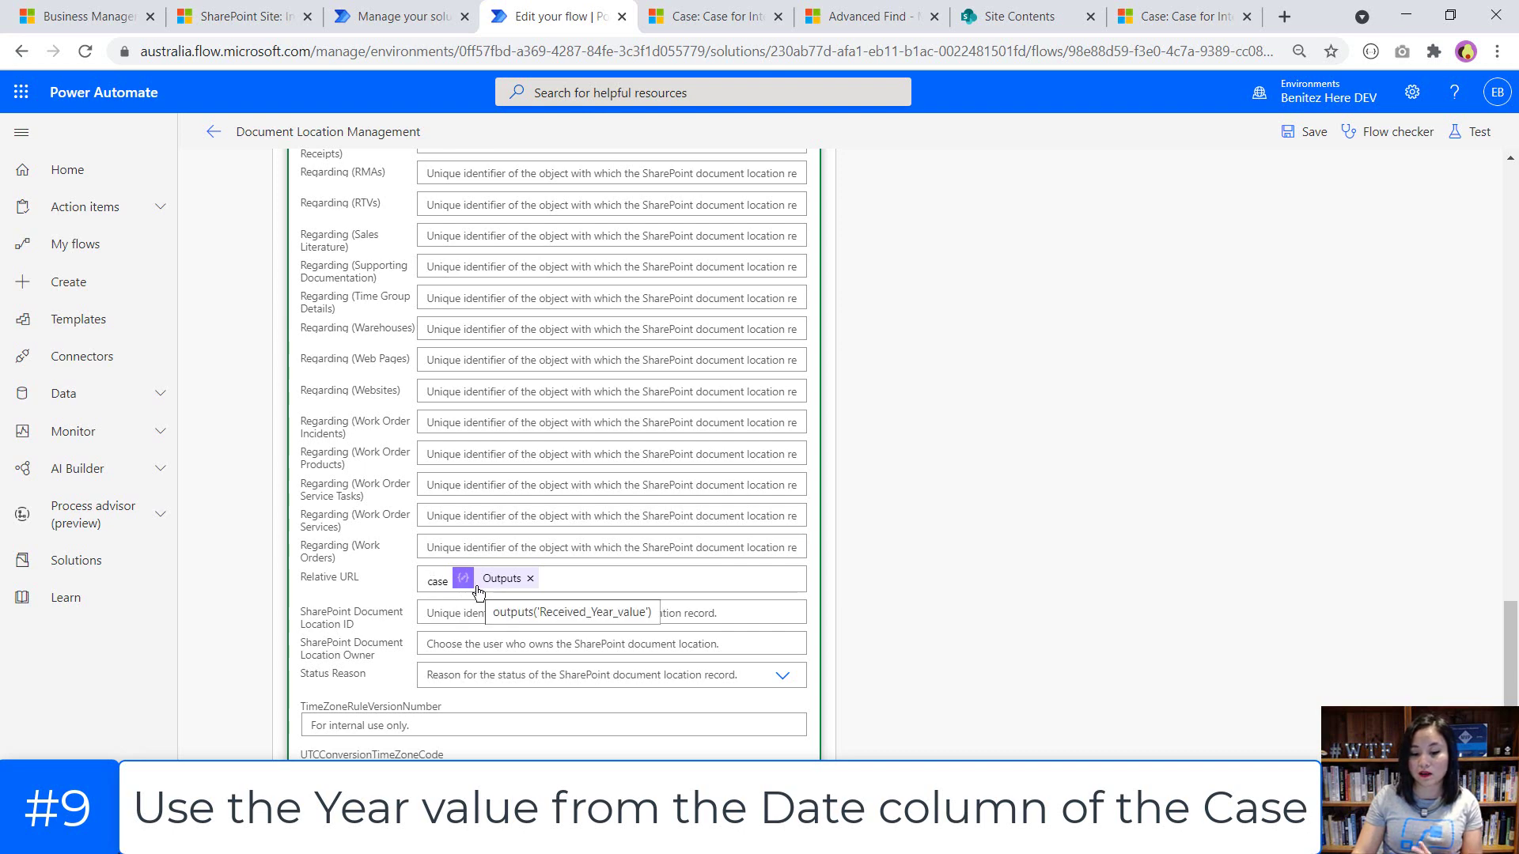
scroll(478, 592, up, 15)
scroll(478, 592, up, 10)
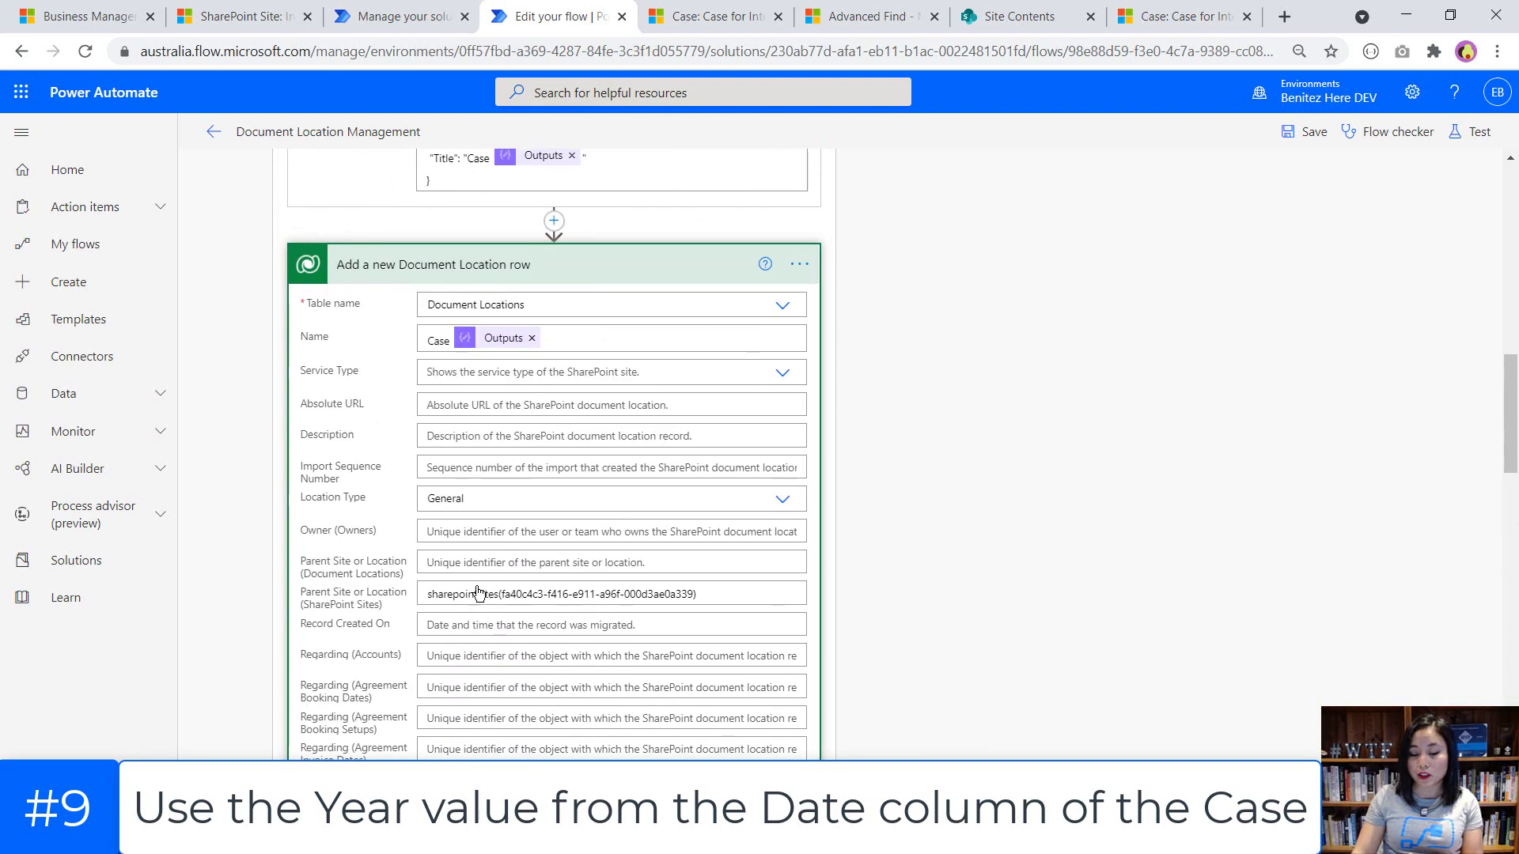
click(636, 558)
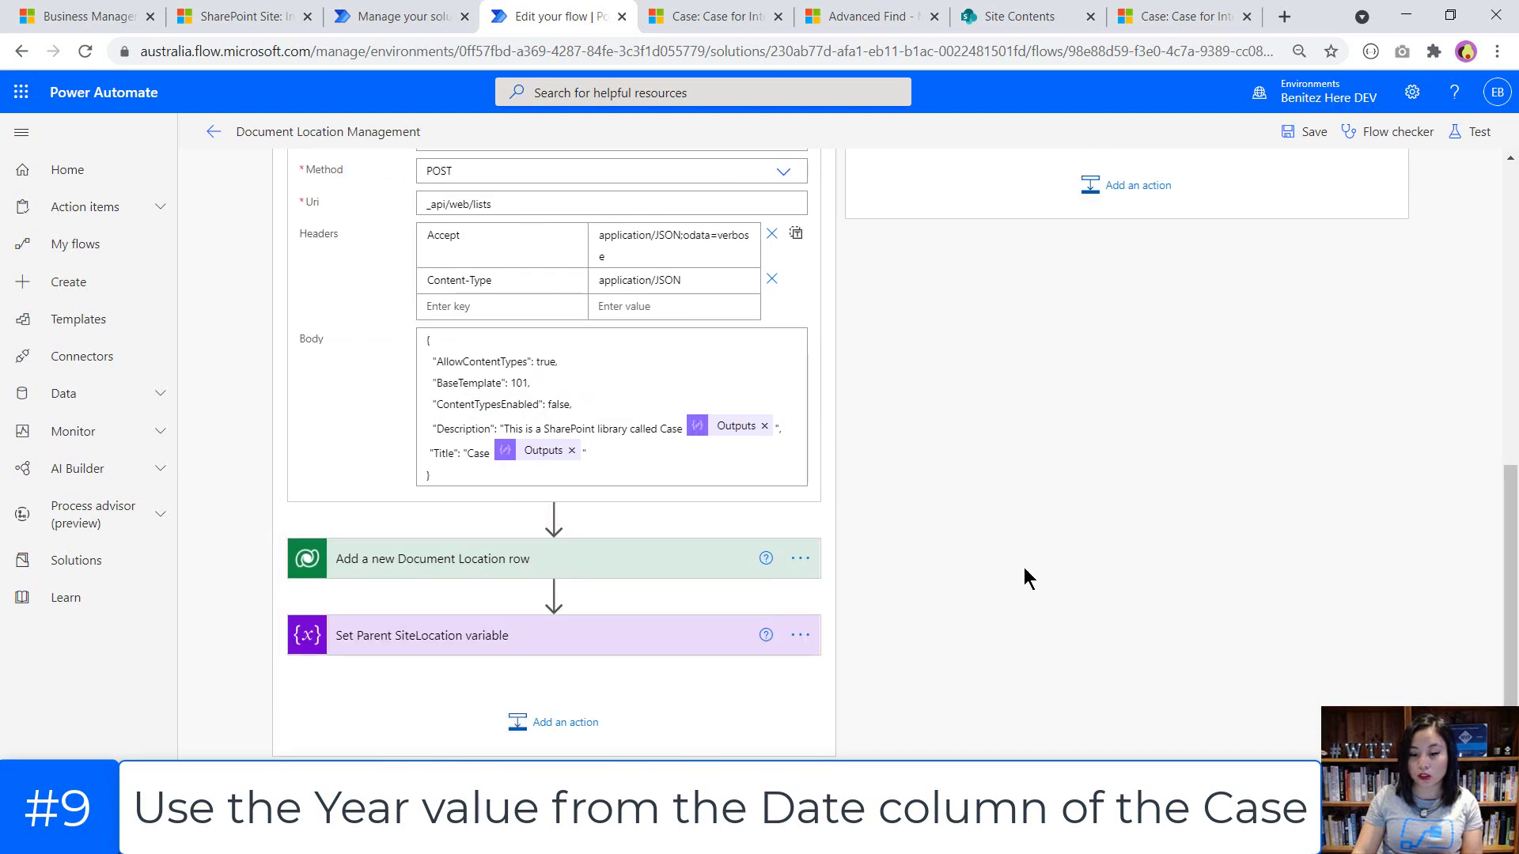
scroll(1024, 569, up, 4)
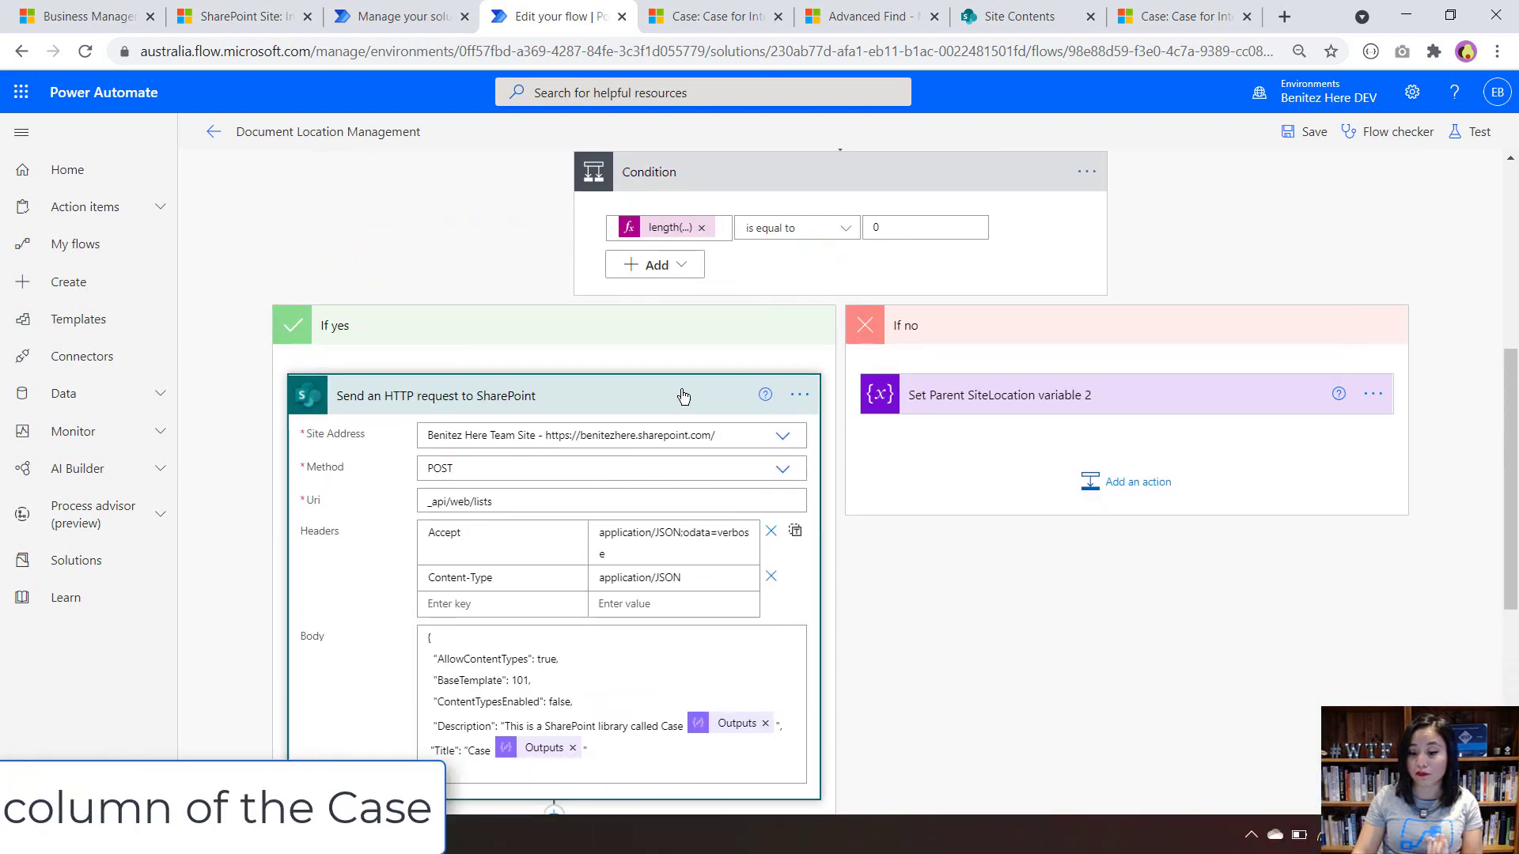
Collapse the Send an HTTP request to SharePoint action and examine the name and value of Set Parent SiteLocation variable in the If yes branch.
click(680, 394)
click(490, 465)
scroll(475, 445, down, 8)
click(472, 452)
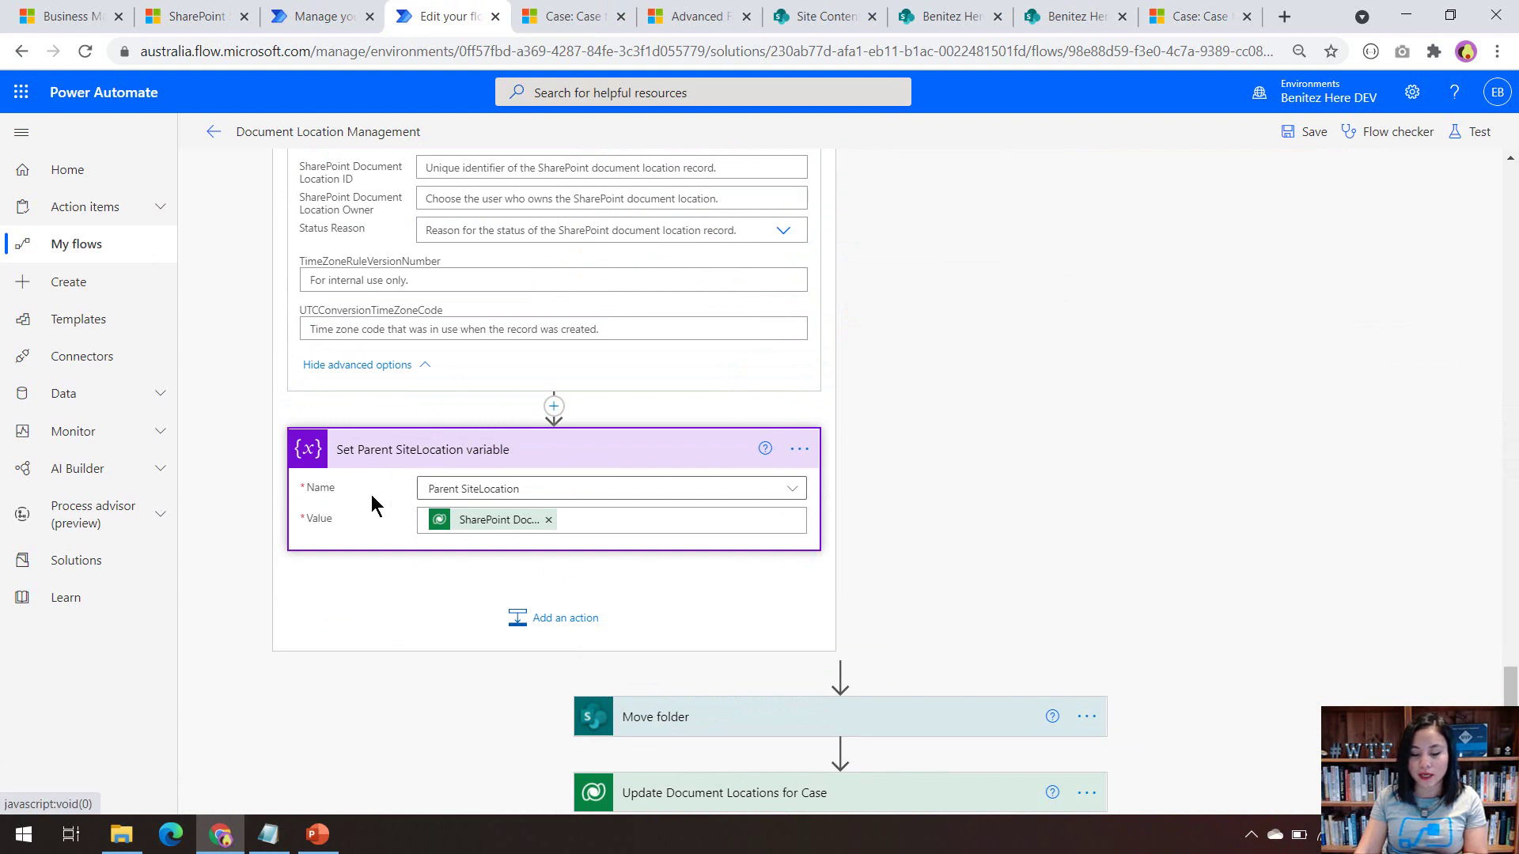
mouse_move(447, 534)
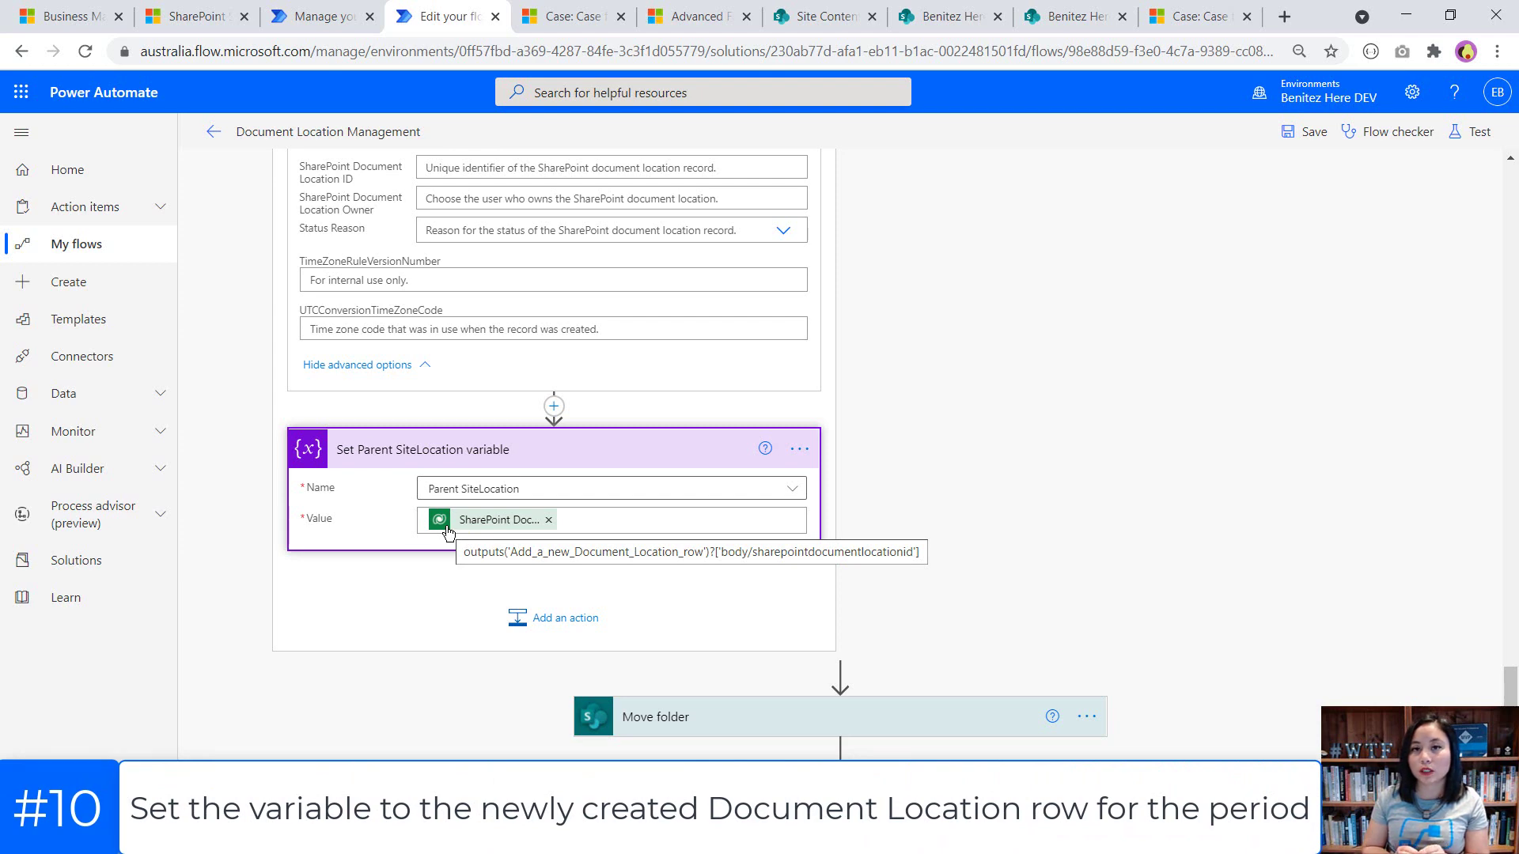
scroll(1101, 589, up, 15)
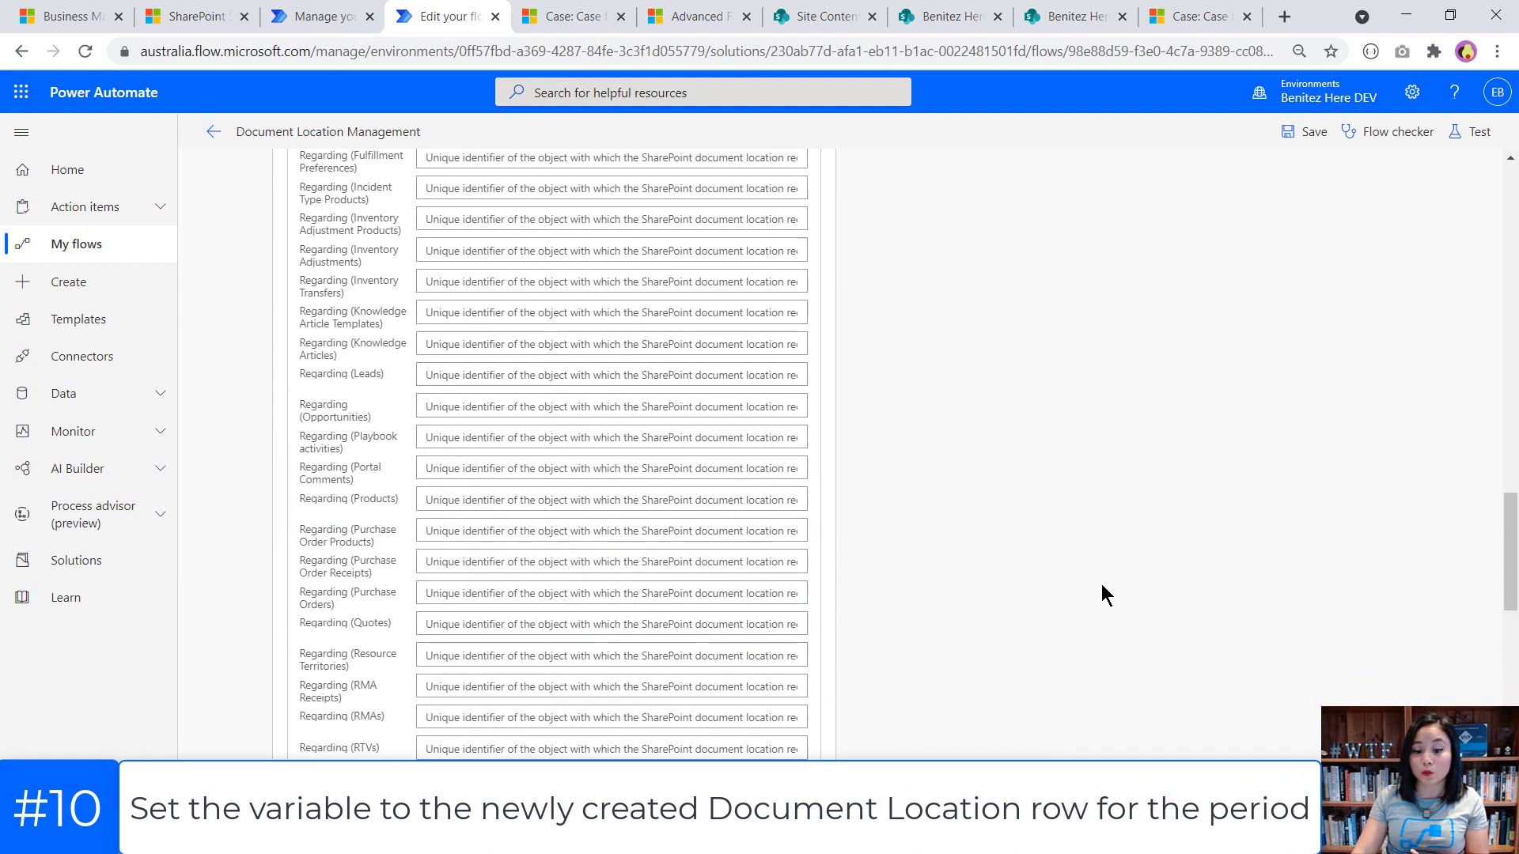
scroll(1103, 590, up, 15)
scroll(845, 648, down, 5)
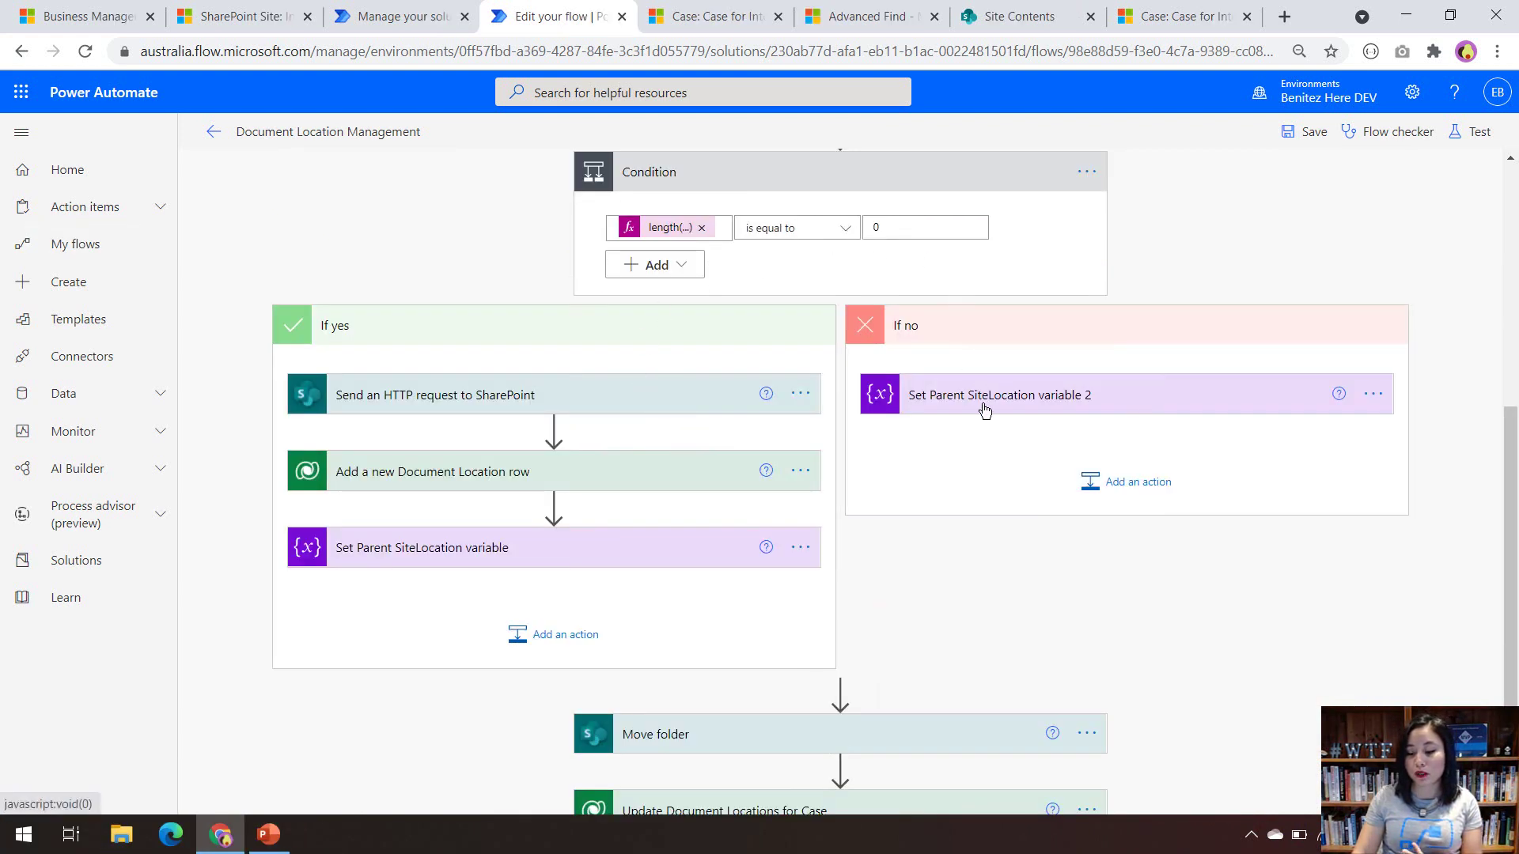
Examine the value expression of Set Parent SiteLocation variable 2 in the If no branch and collapse the Condition.
click(984, 409)
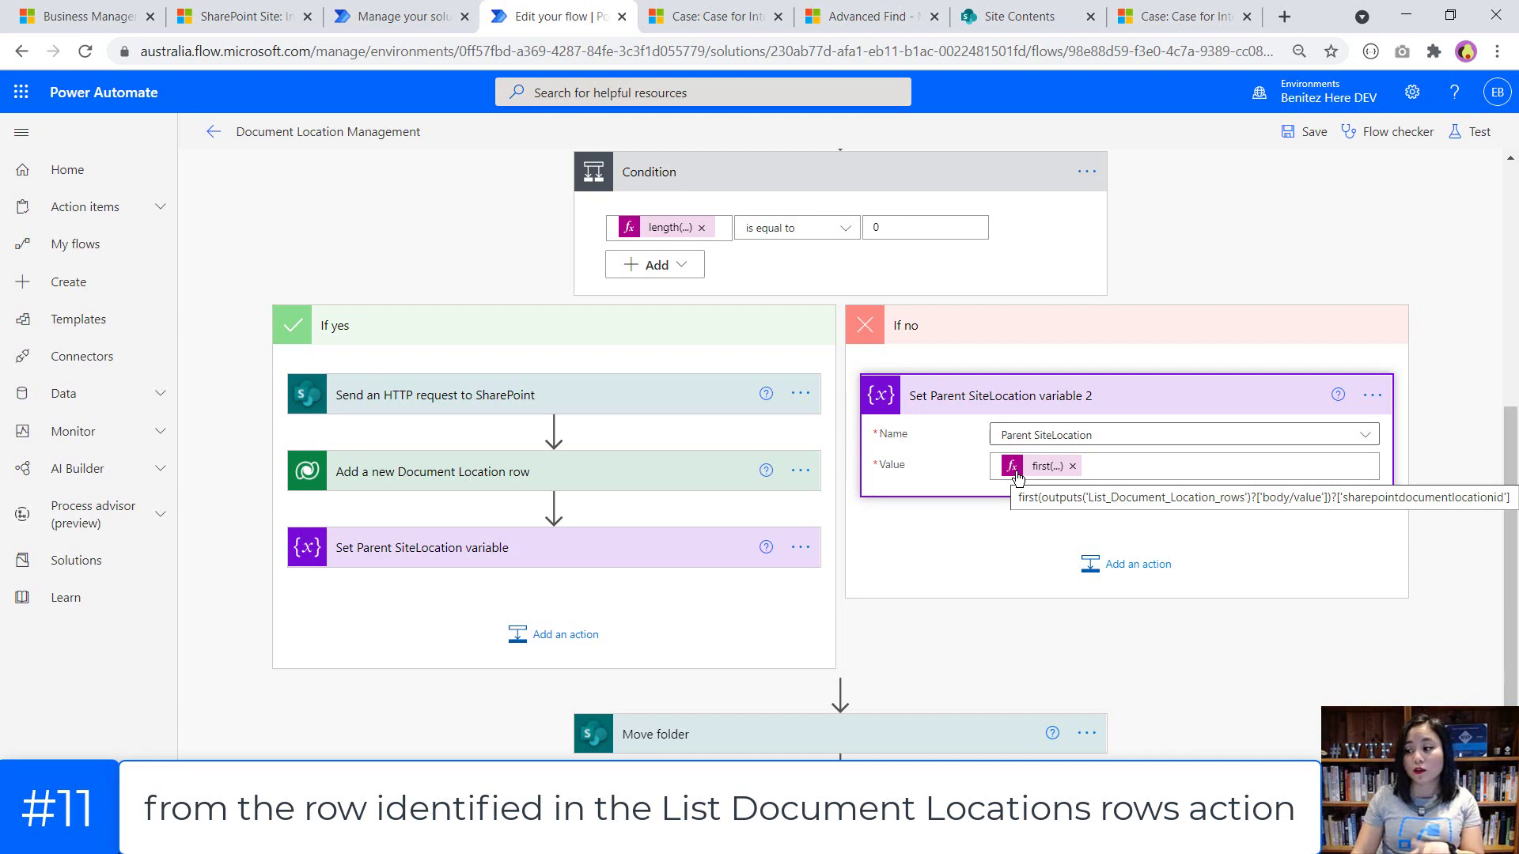
scroll(941, 249, up, 2)
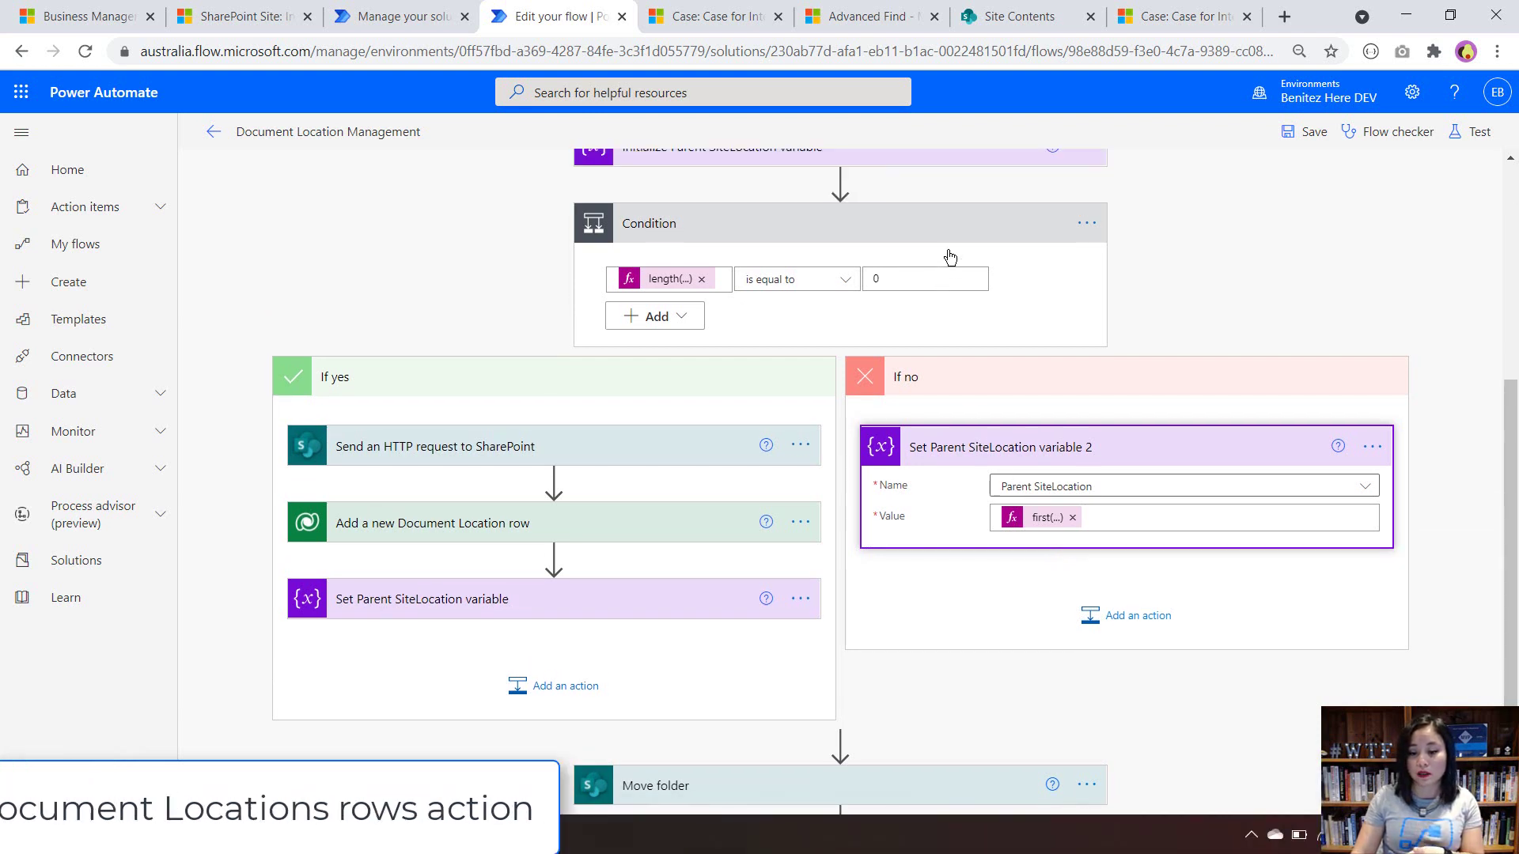
click(924, 272)
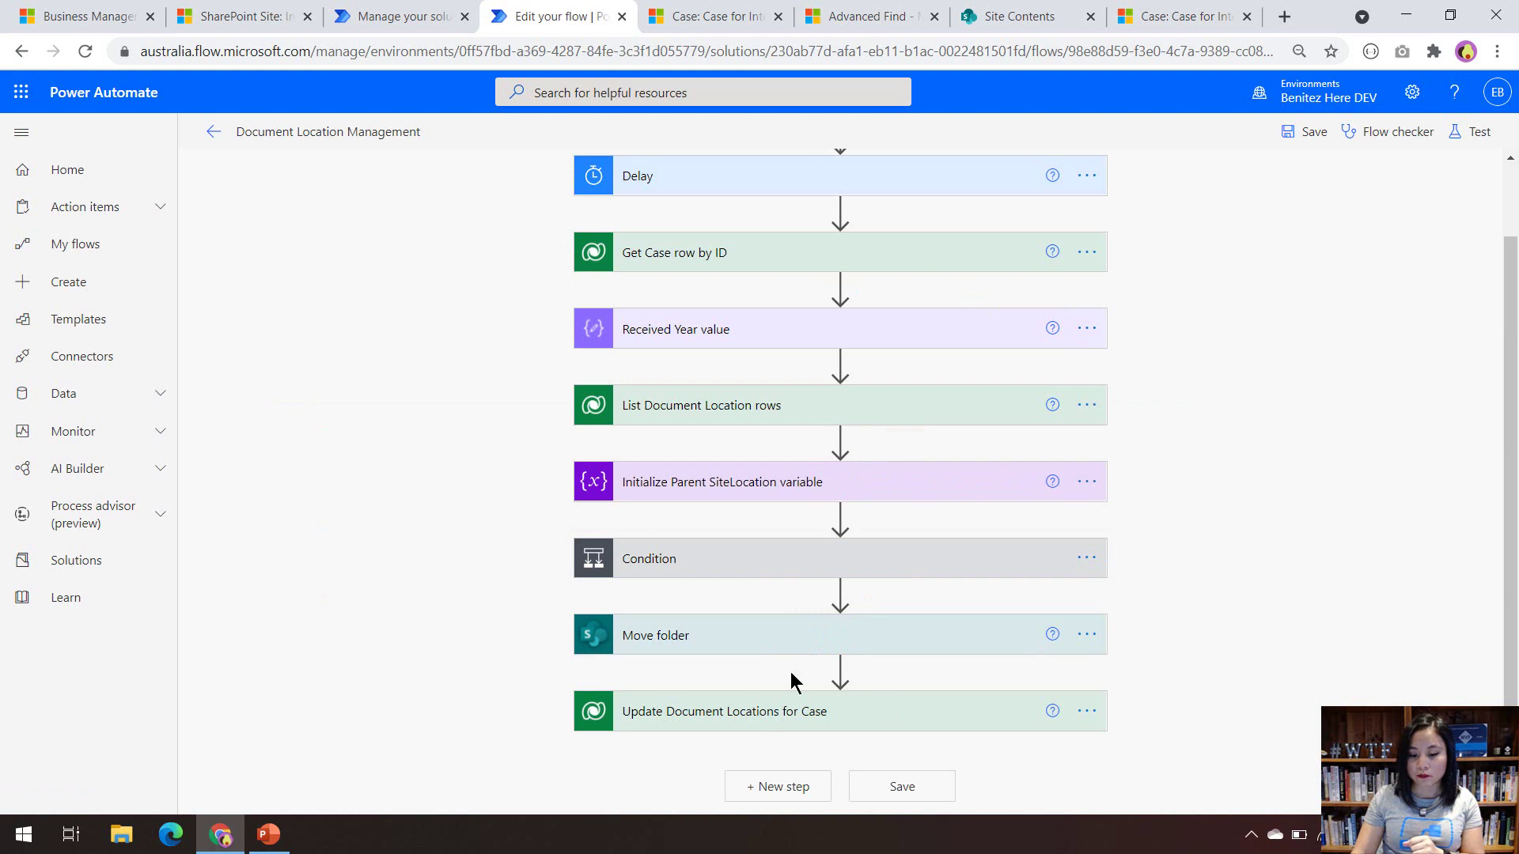
Expand and examine the Move folder and Update Document Locations for Case actions.
click(799, 636)
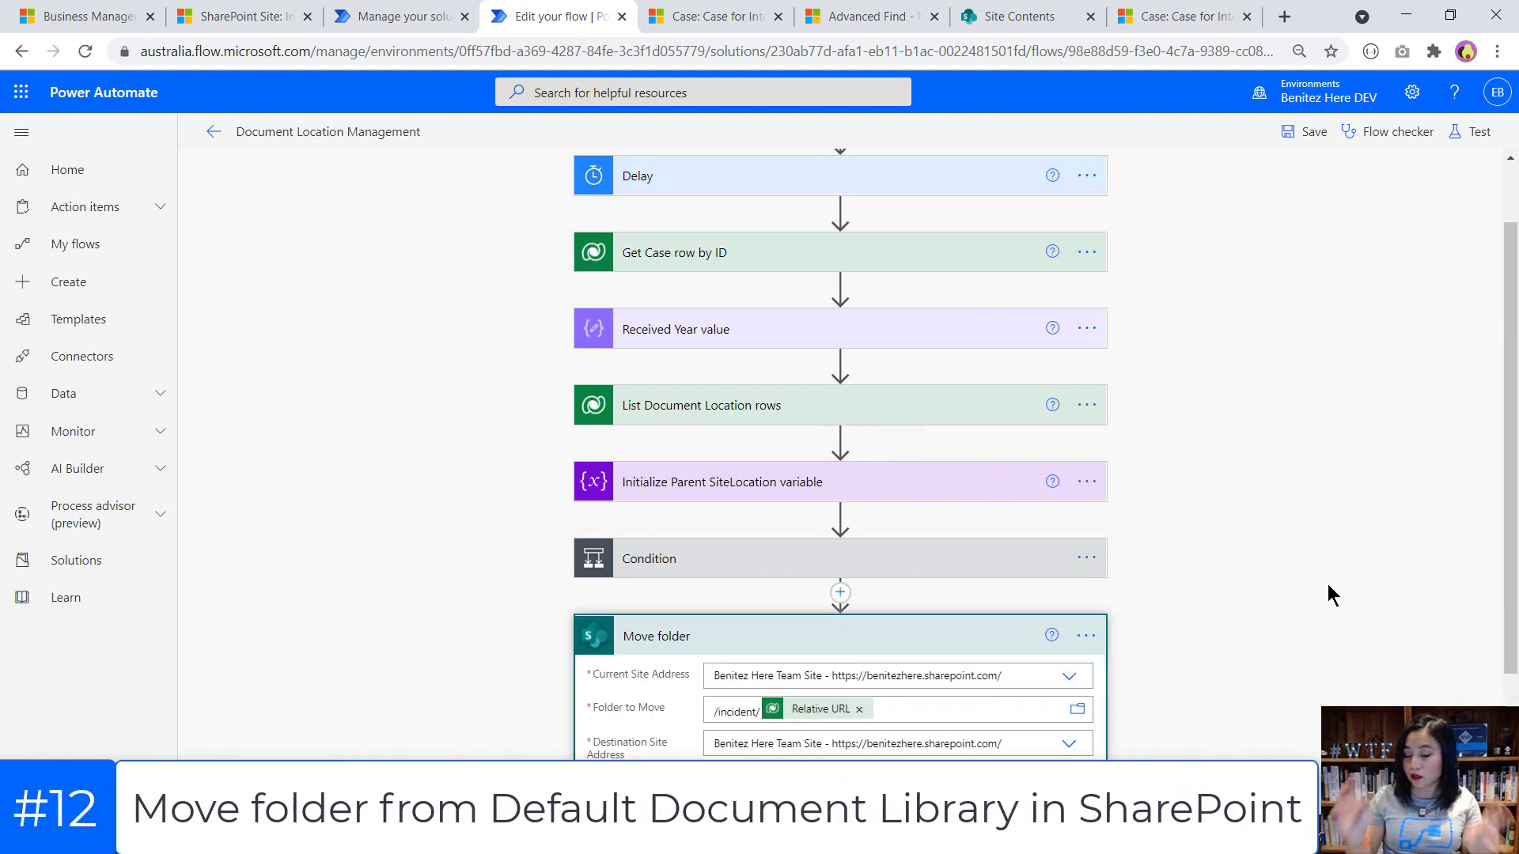
scroll(1003, 522, down, 2)
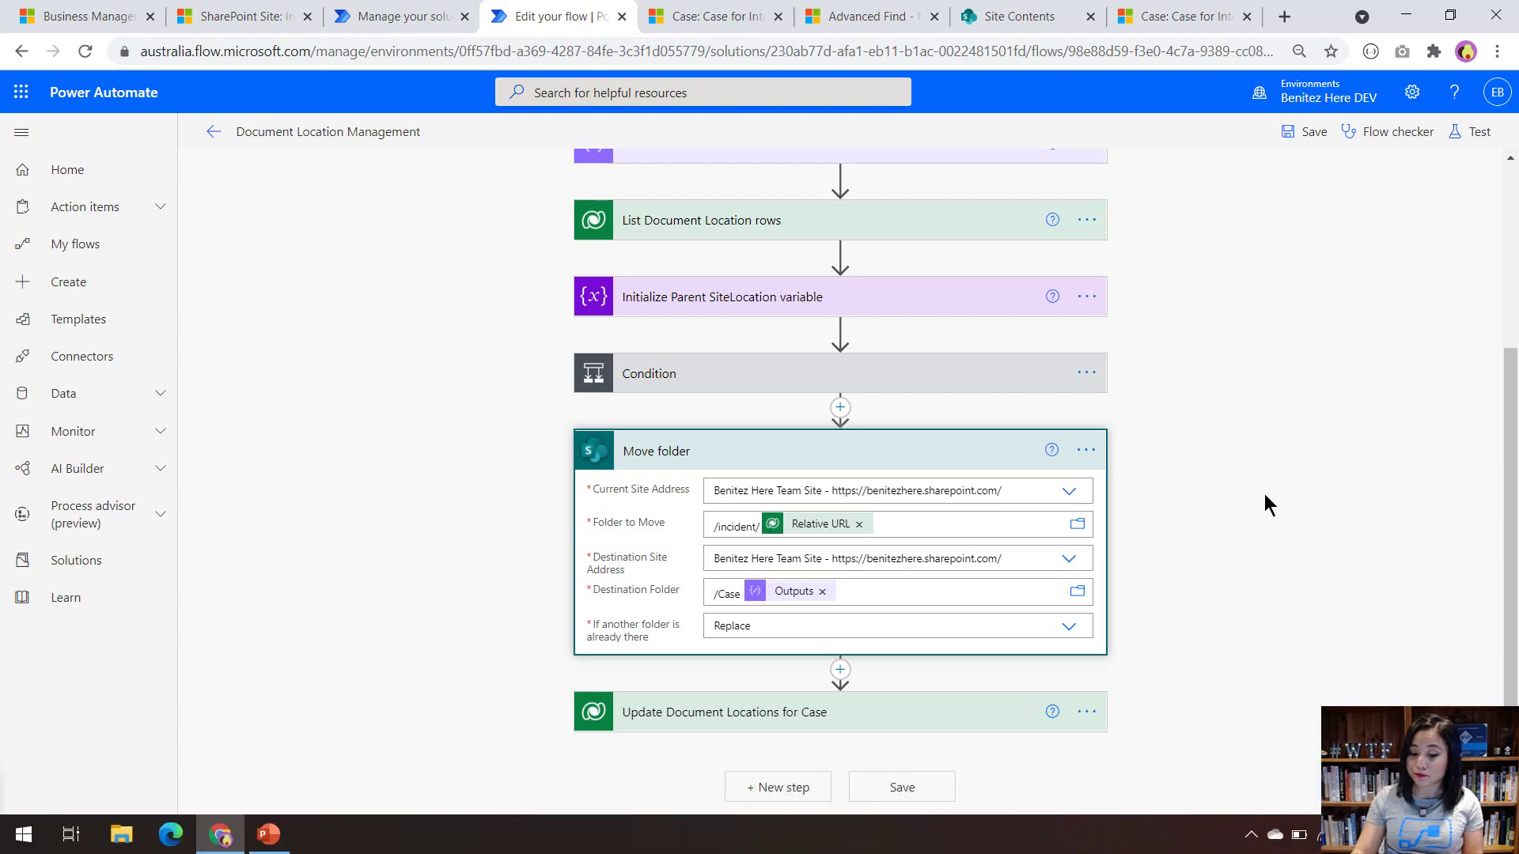
click(932, 712)
scroll(1440, 610, down, 2)
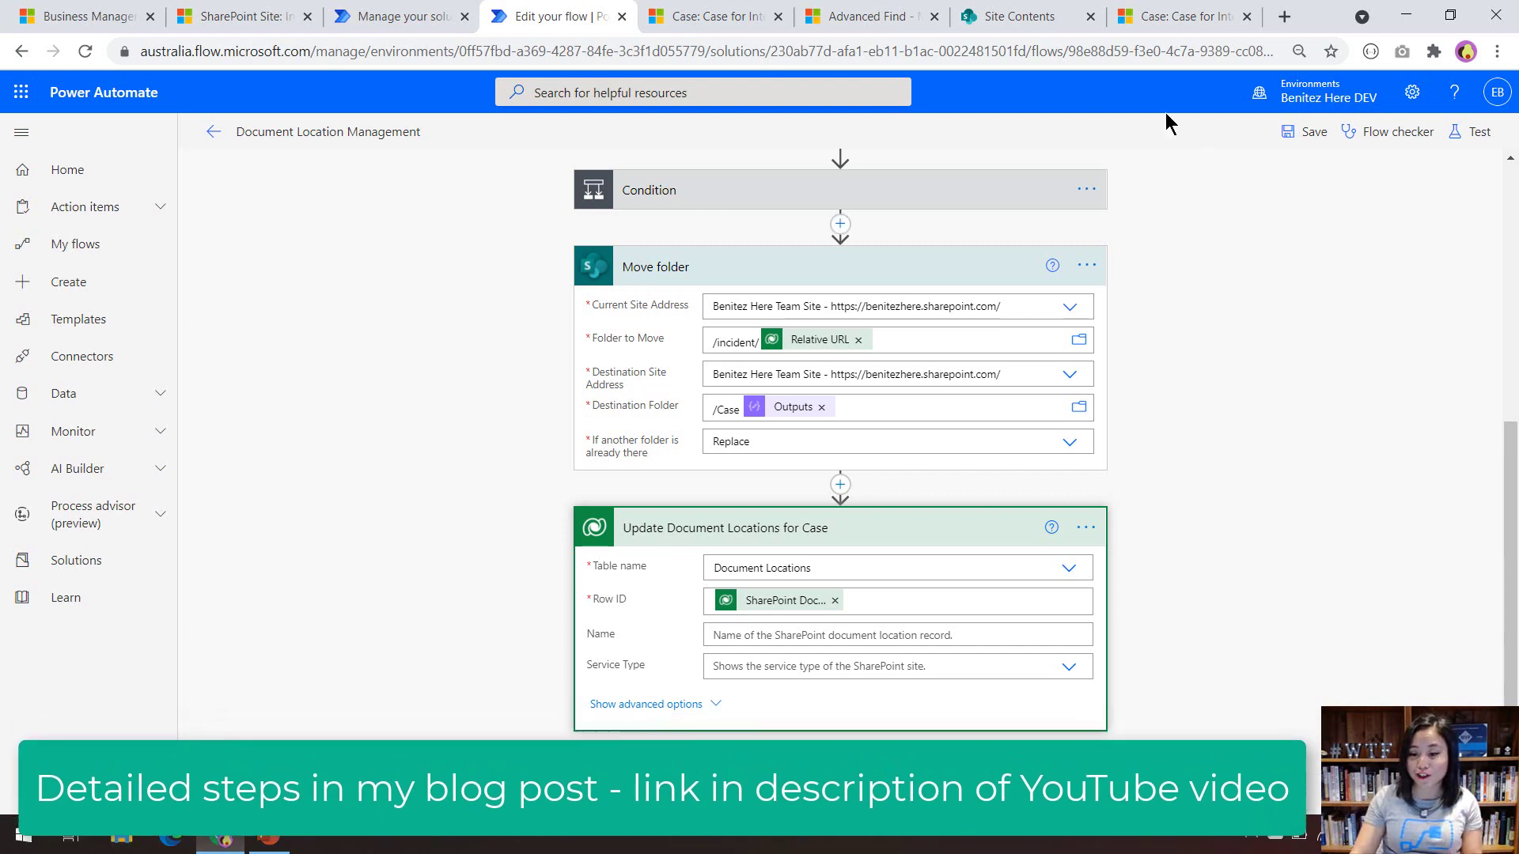
Switch to the SharePoint site contents, reload them and check the list for Case document libraries.
click(1019, 19)
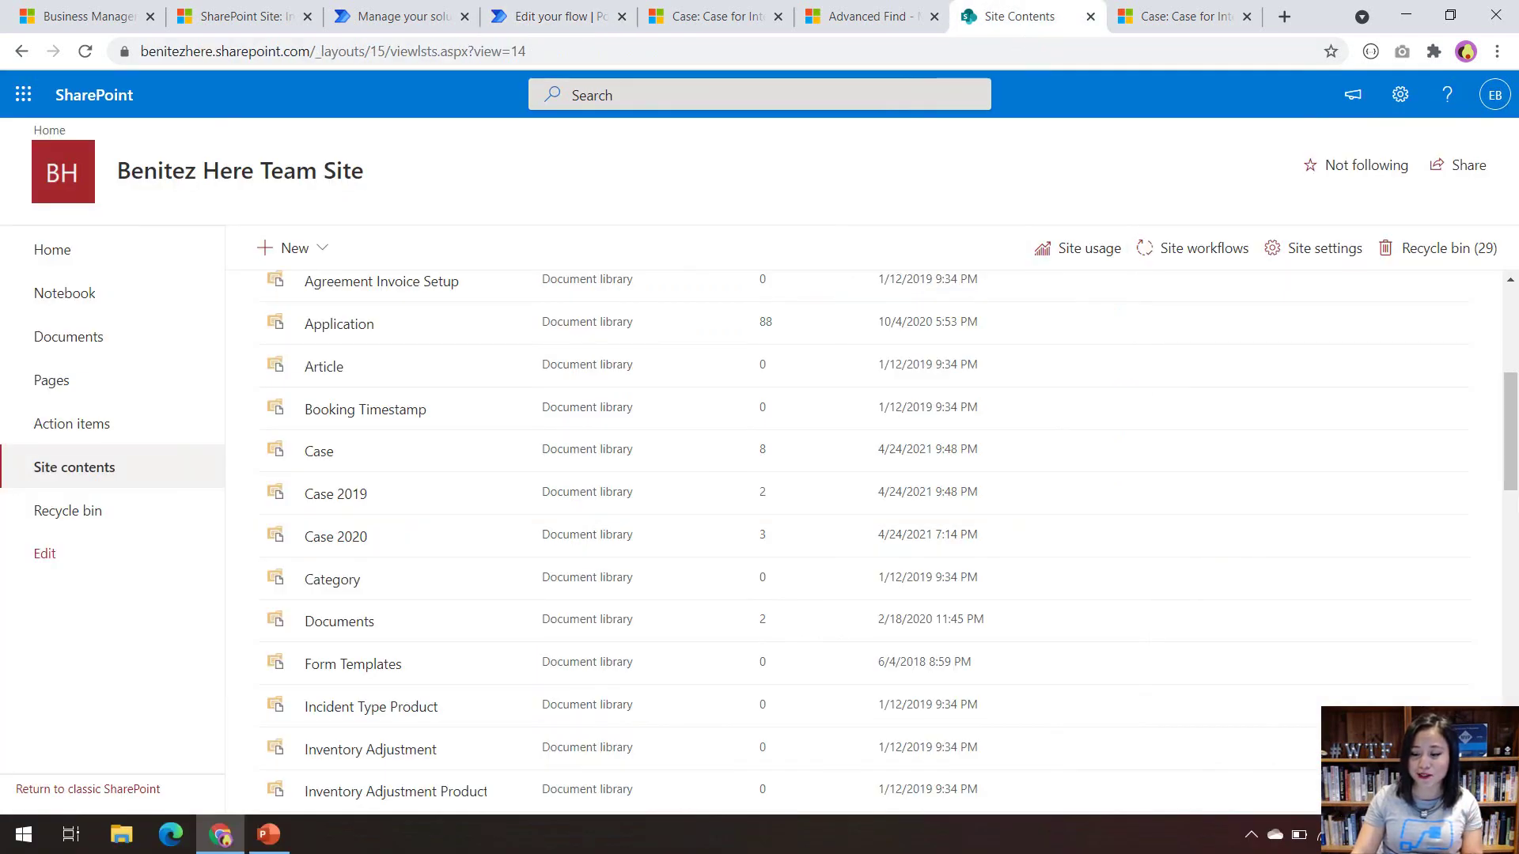
drag(1512, 469, 1513, 474)
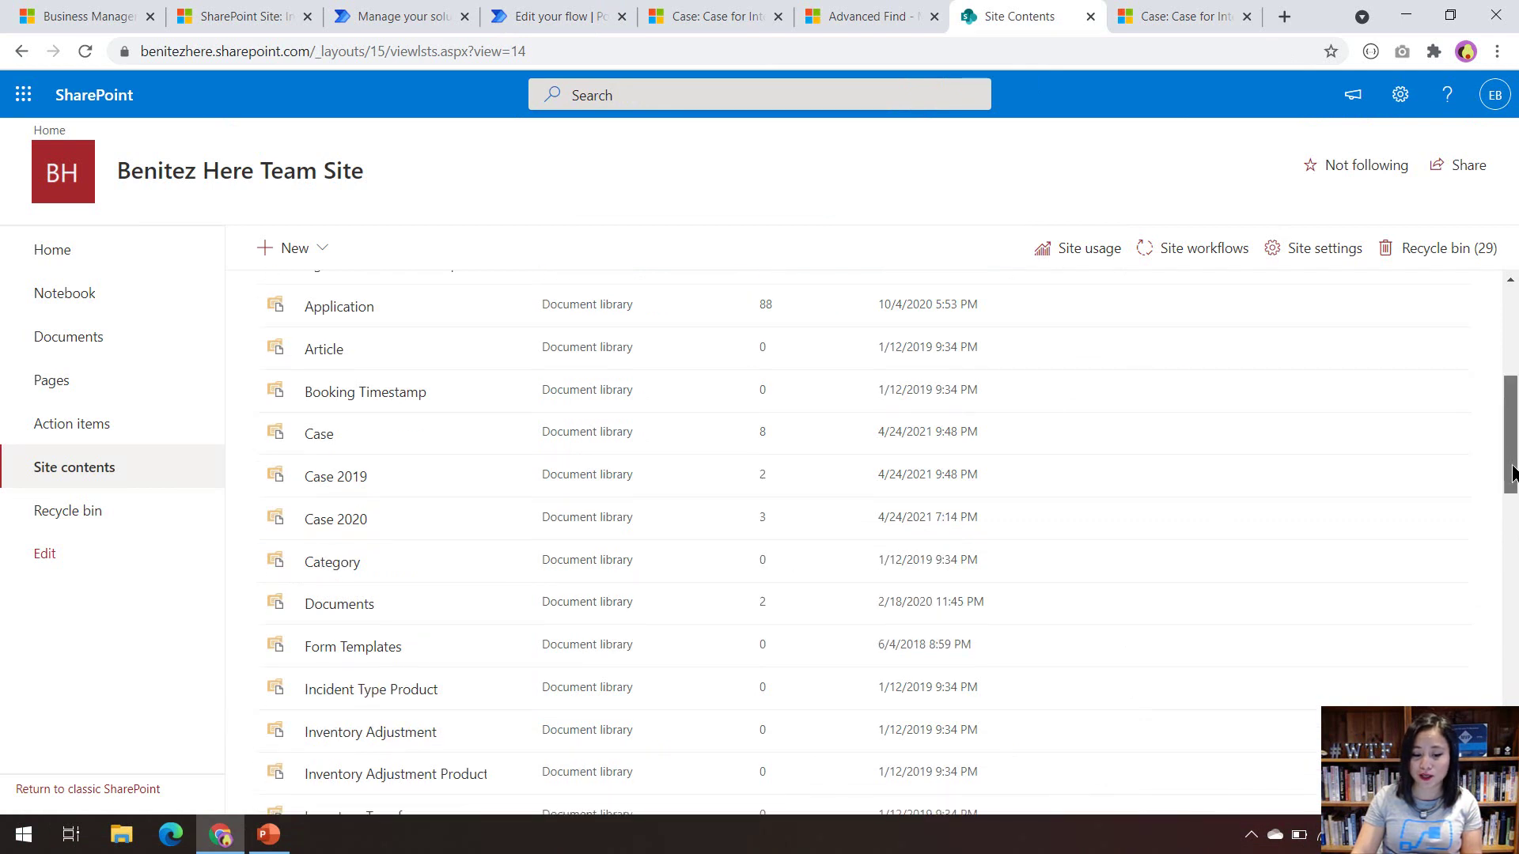
click(85, 51)
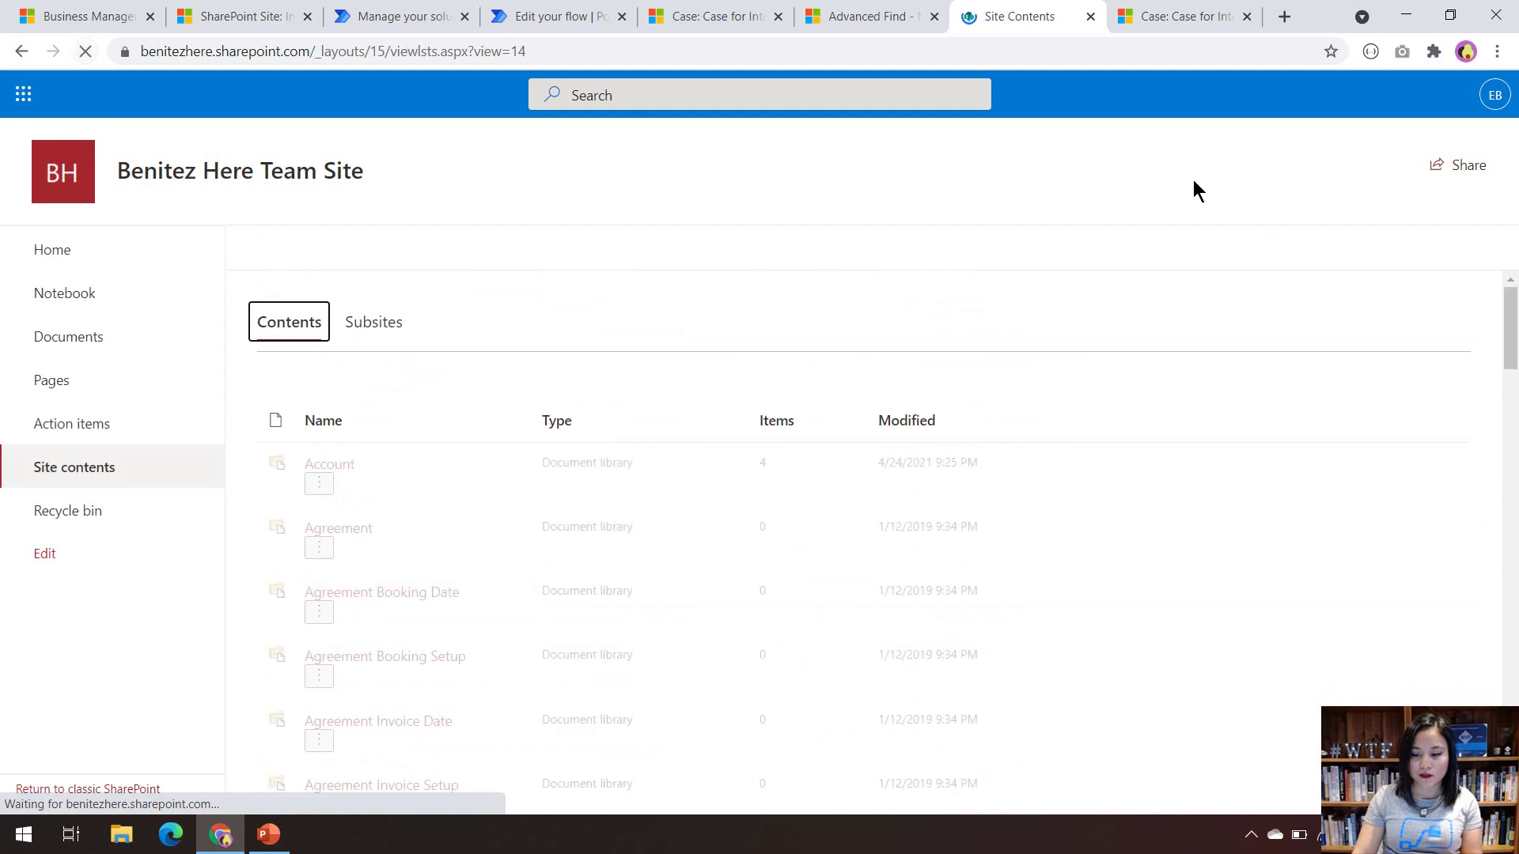
drag(1511, 311, 1511, 379)
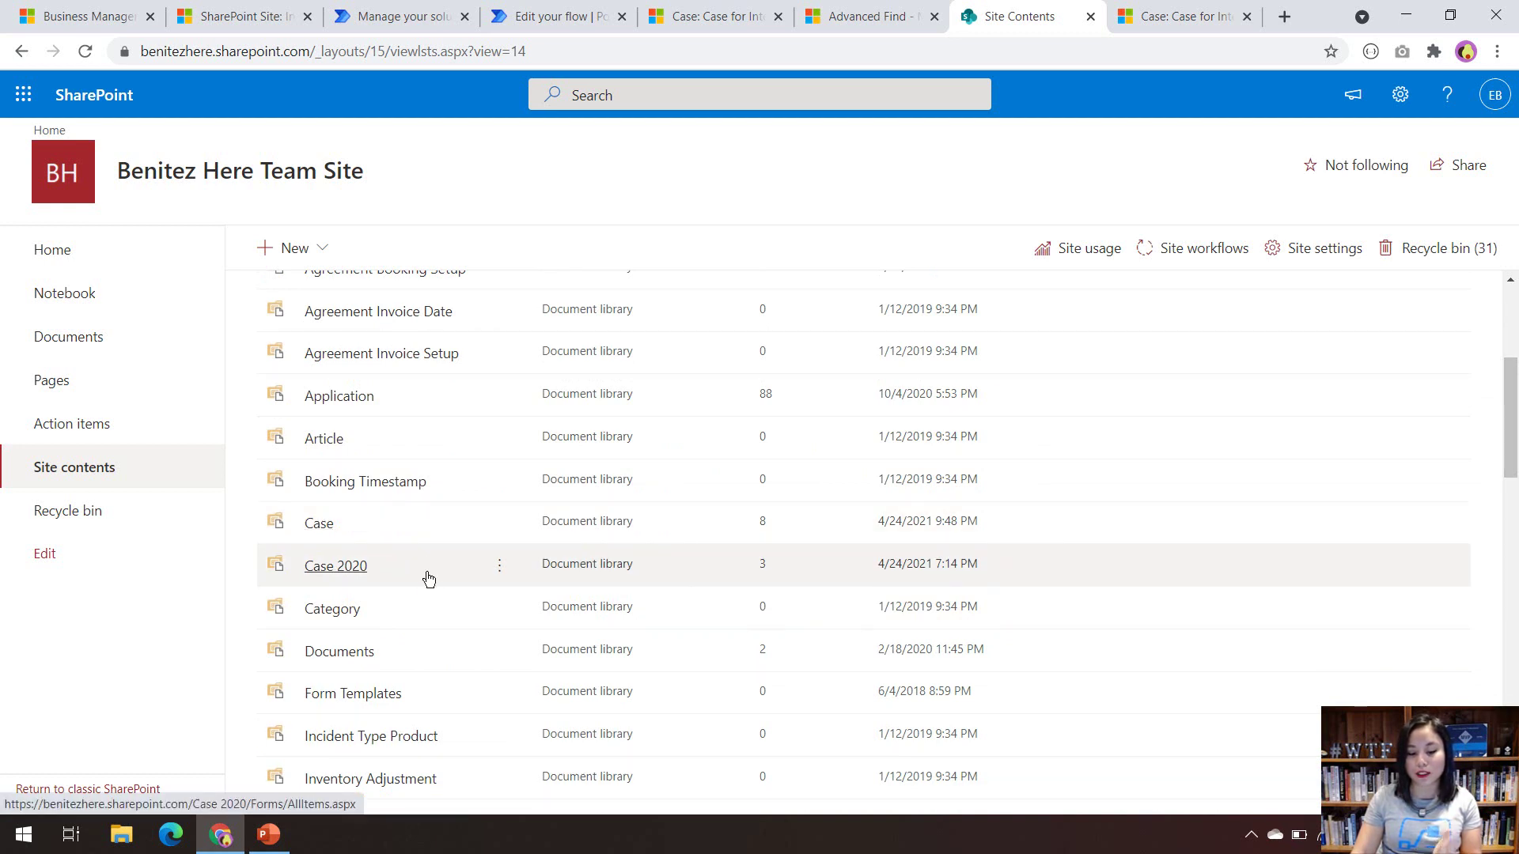
Switch to the Jarvis needs to be rebooted 04 case in Dynamics 365 and check its Date acknowledged value.
click(740, 27)
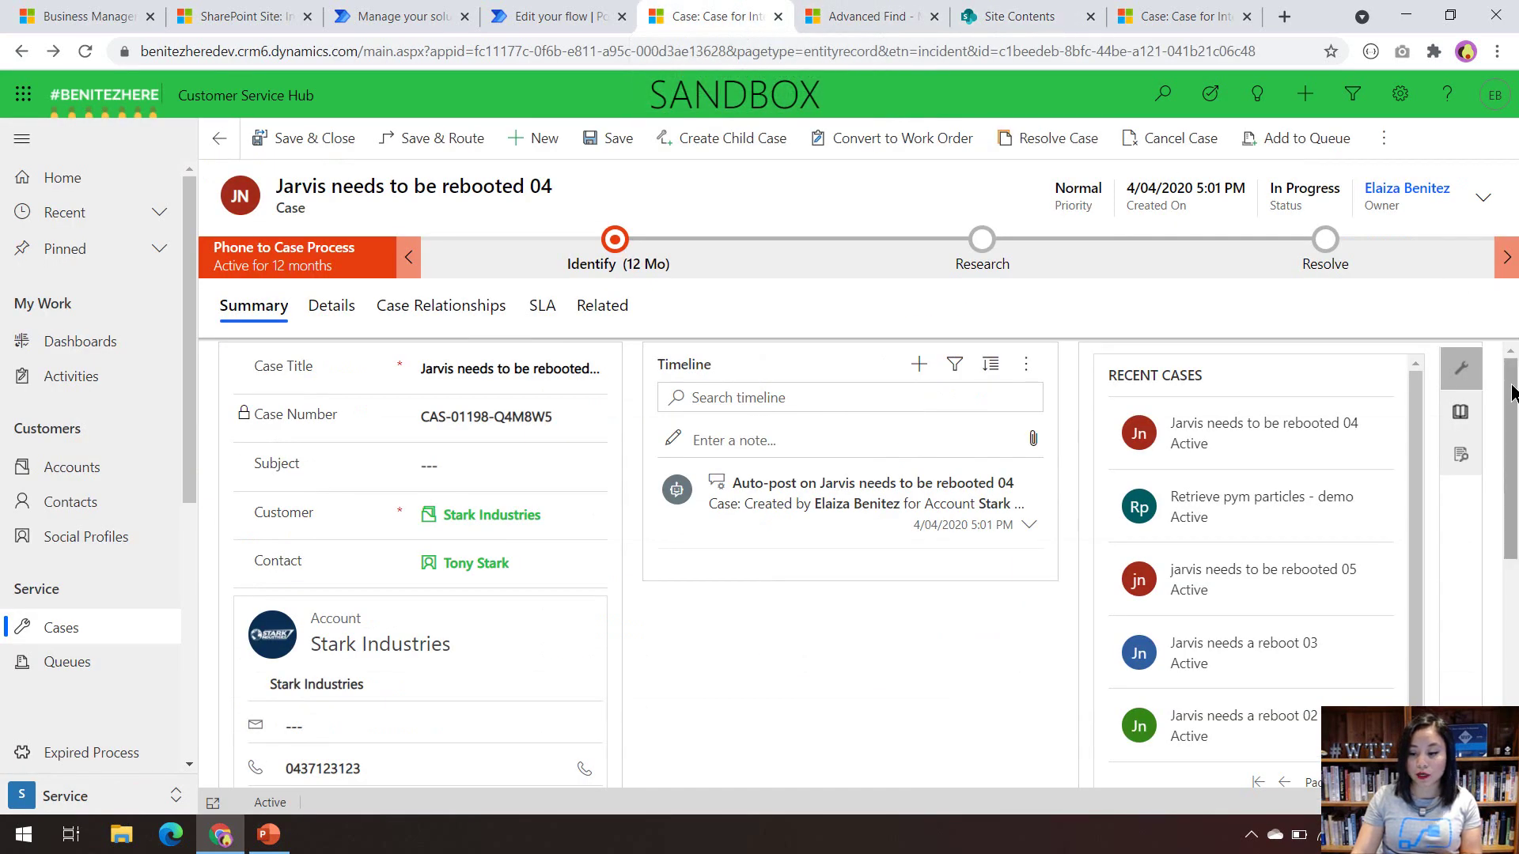
scroll(1511, 459, down, 3)
scroll(1511, 459, down, 5)
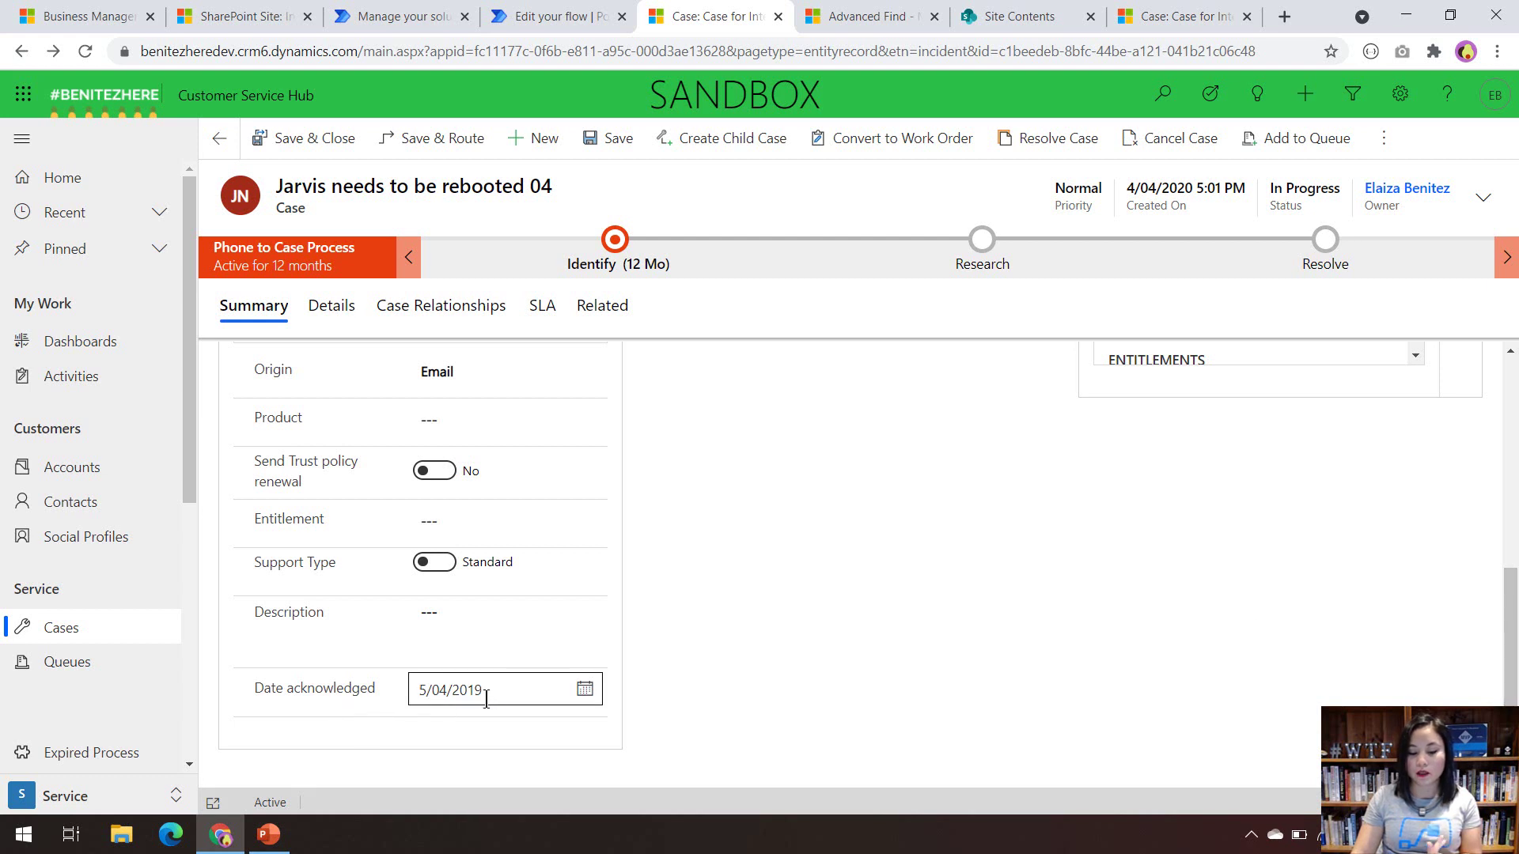
scroll(1029, 604, up, 1)
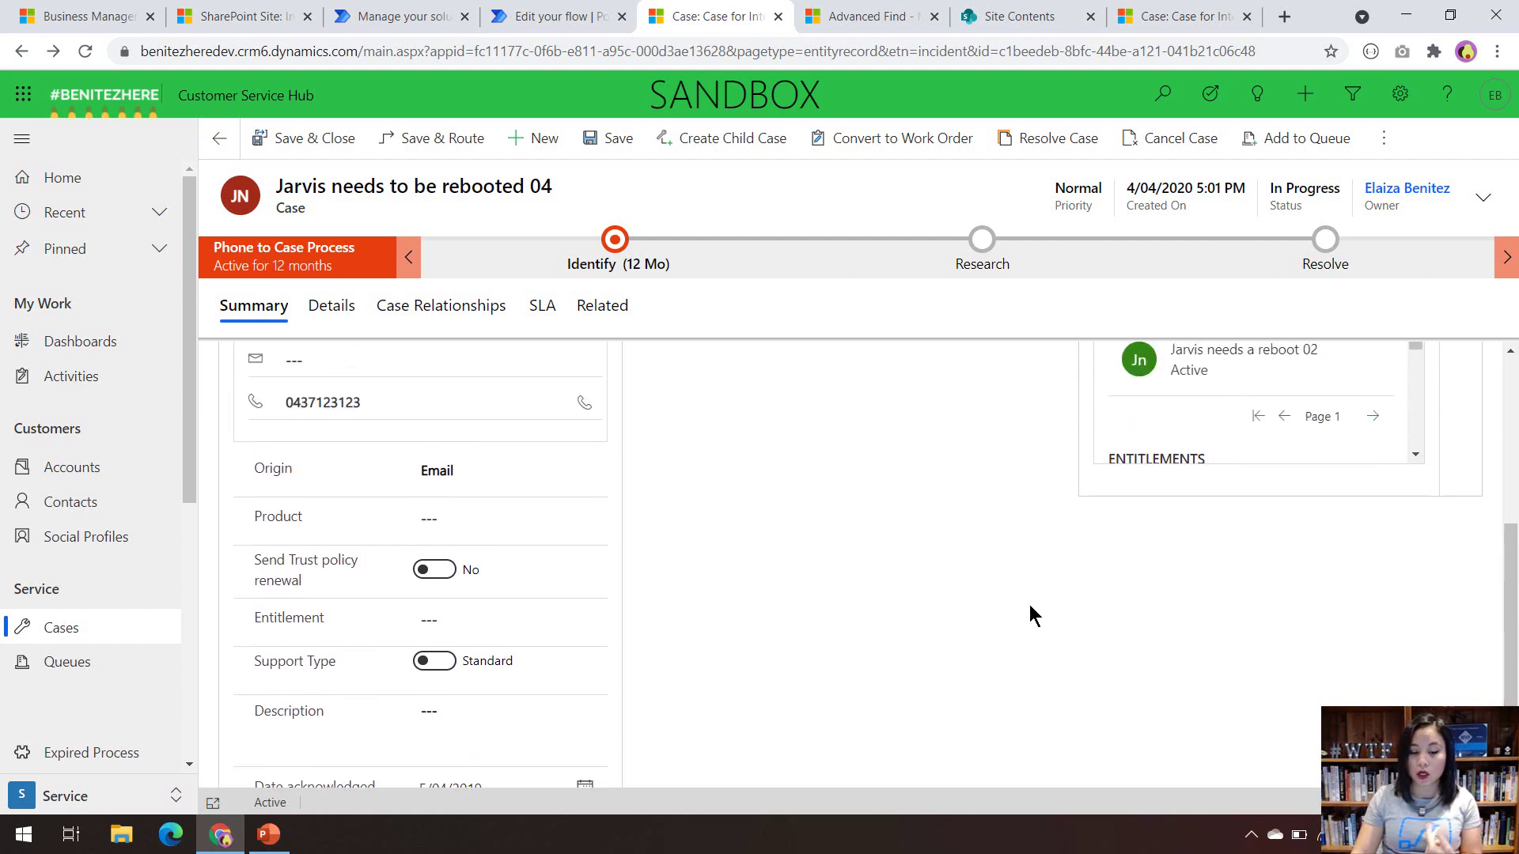
Open the case's related Documents and start a document upload.
click(615, 313)
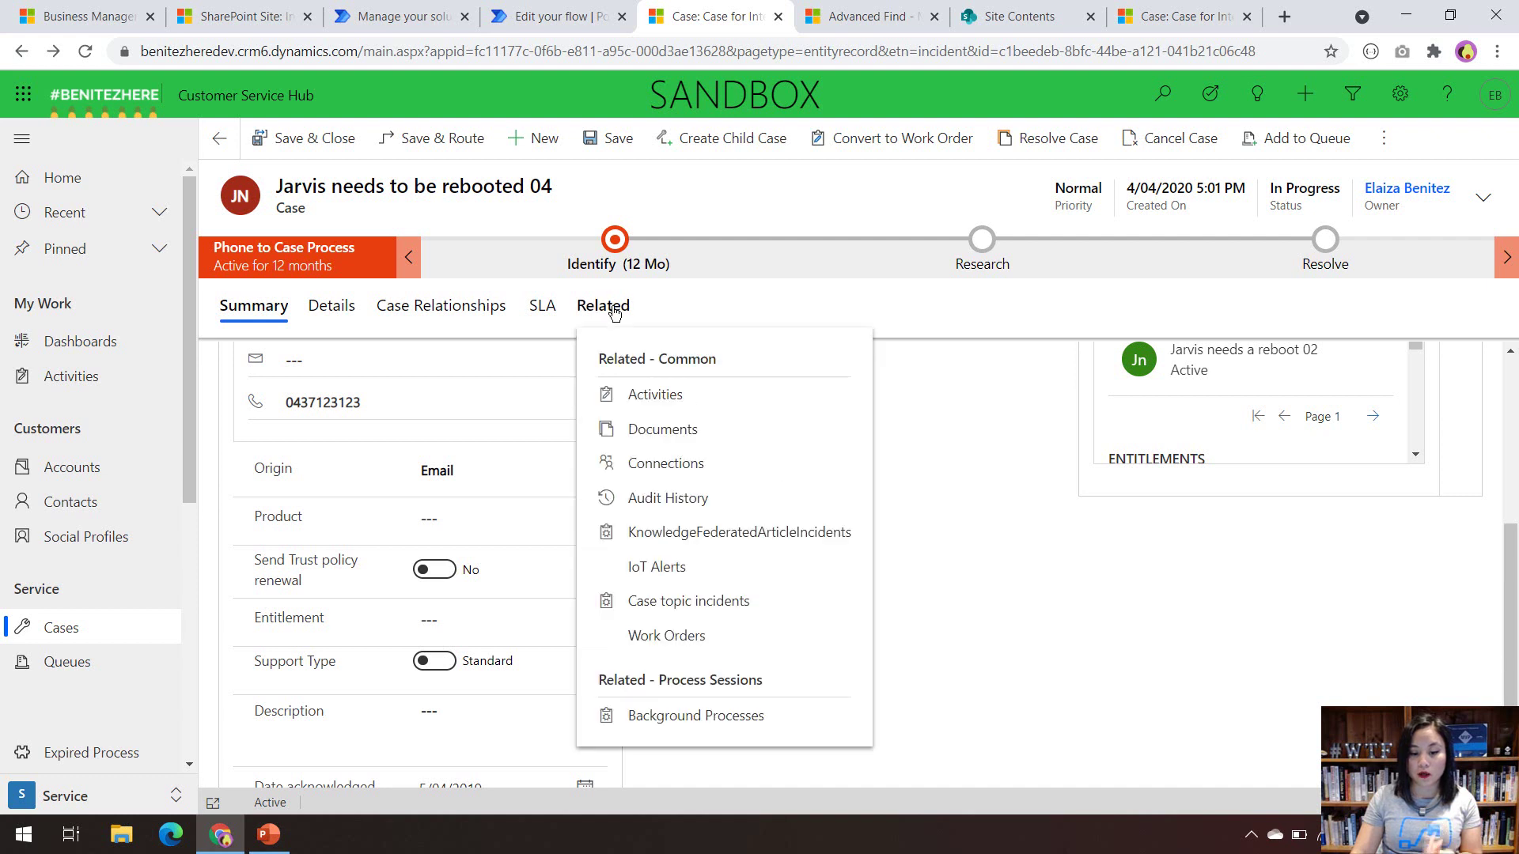
click(677, 430)
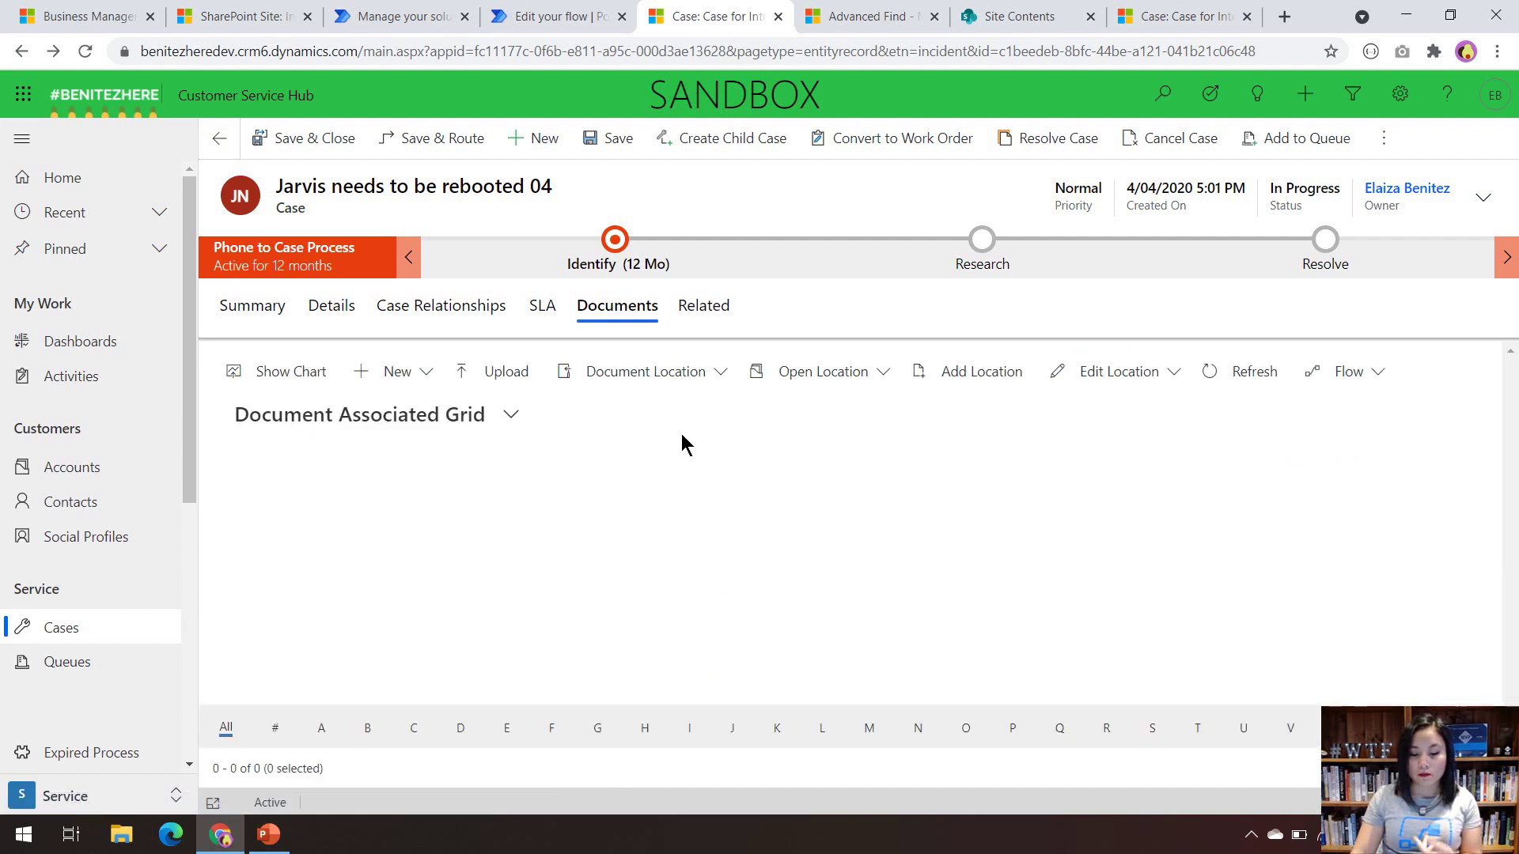
click(527, 390)
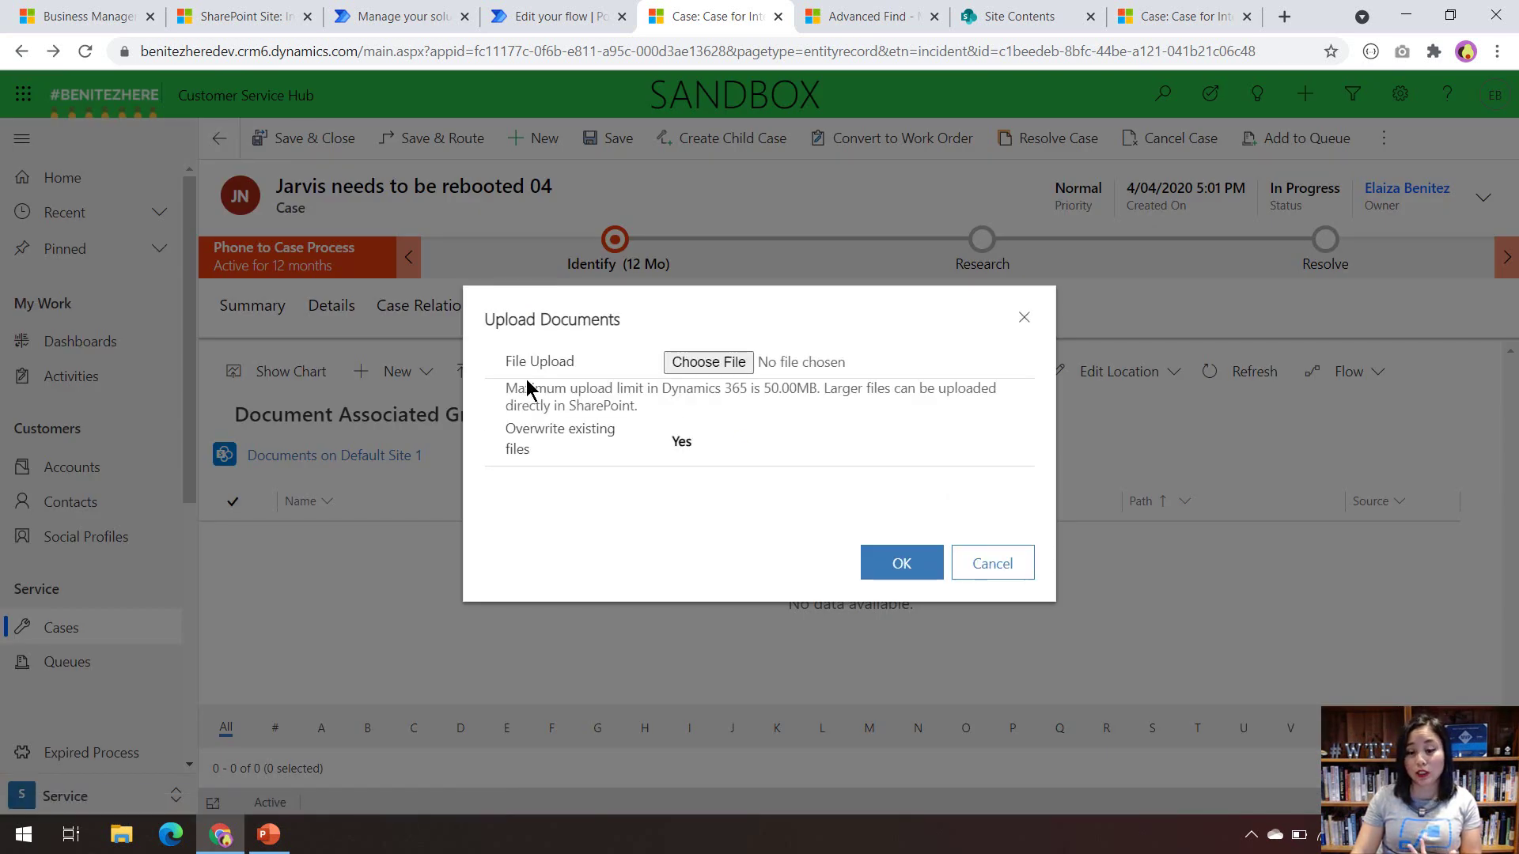
Refresh the document locations in Advanced Find, check the case's parent location, and review the SharePoint site contents.
click(865, 19)
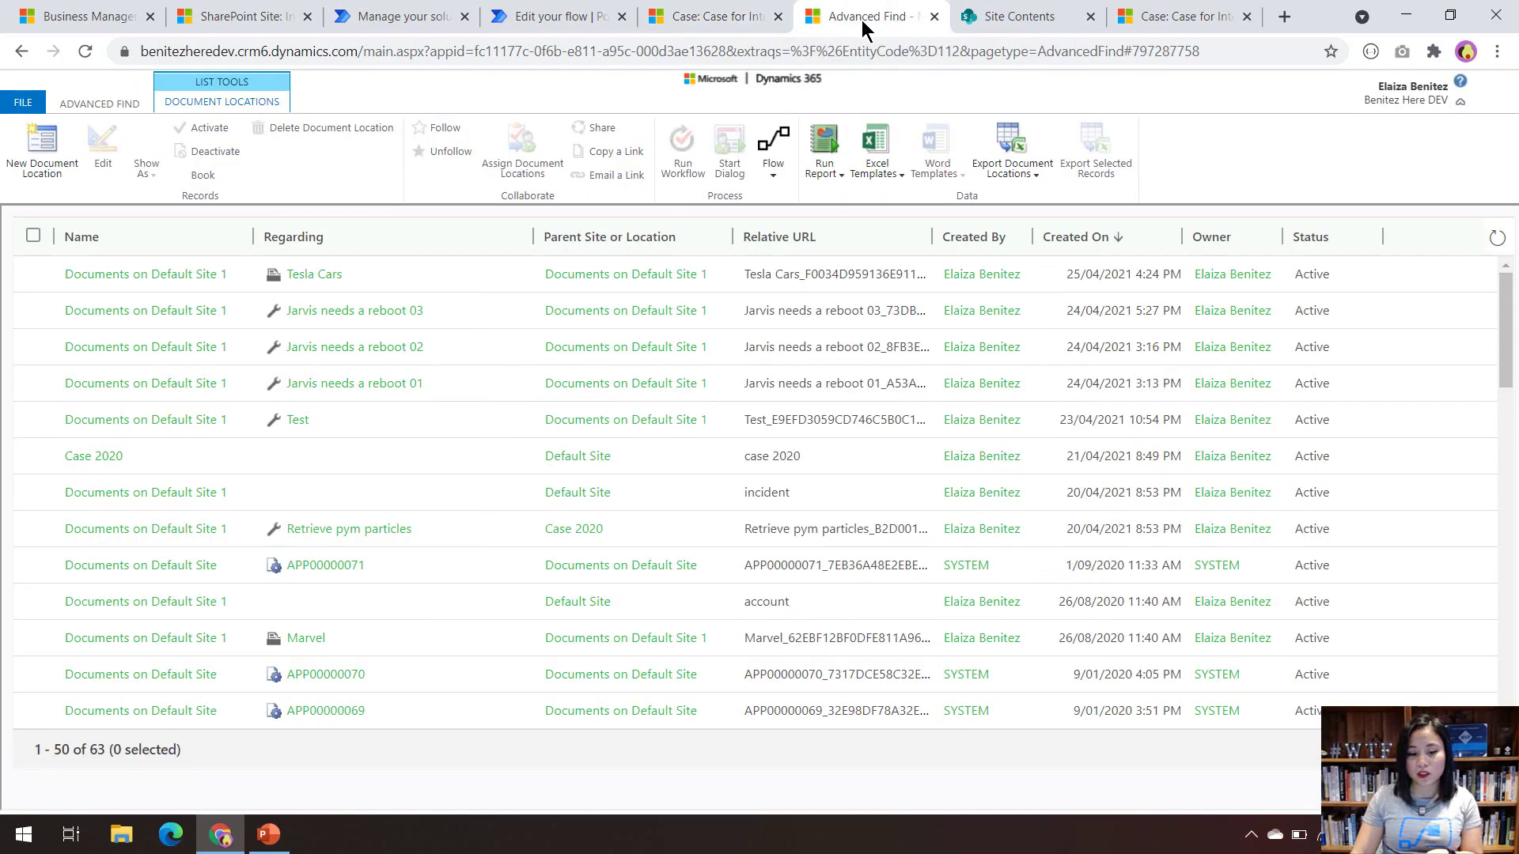
click(1497, 238)
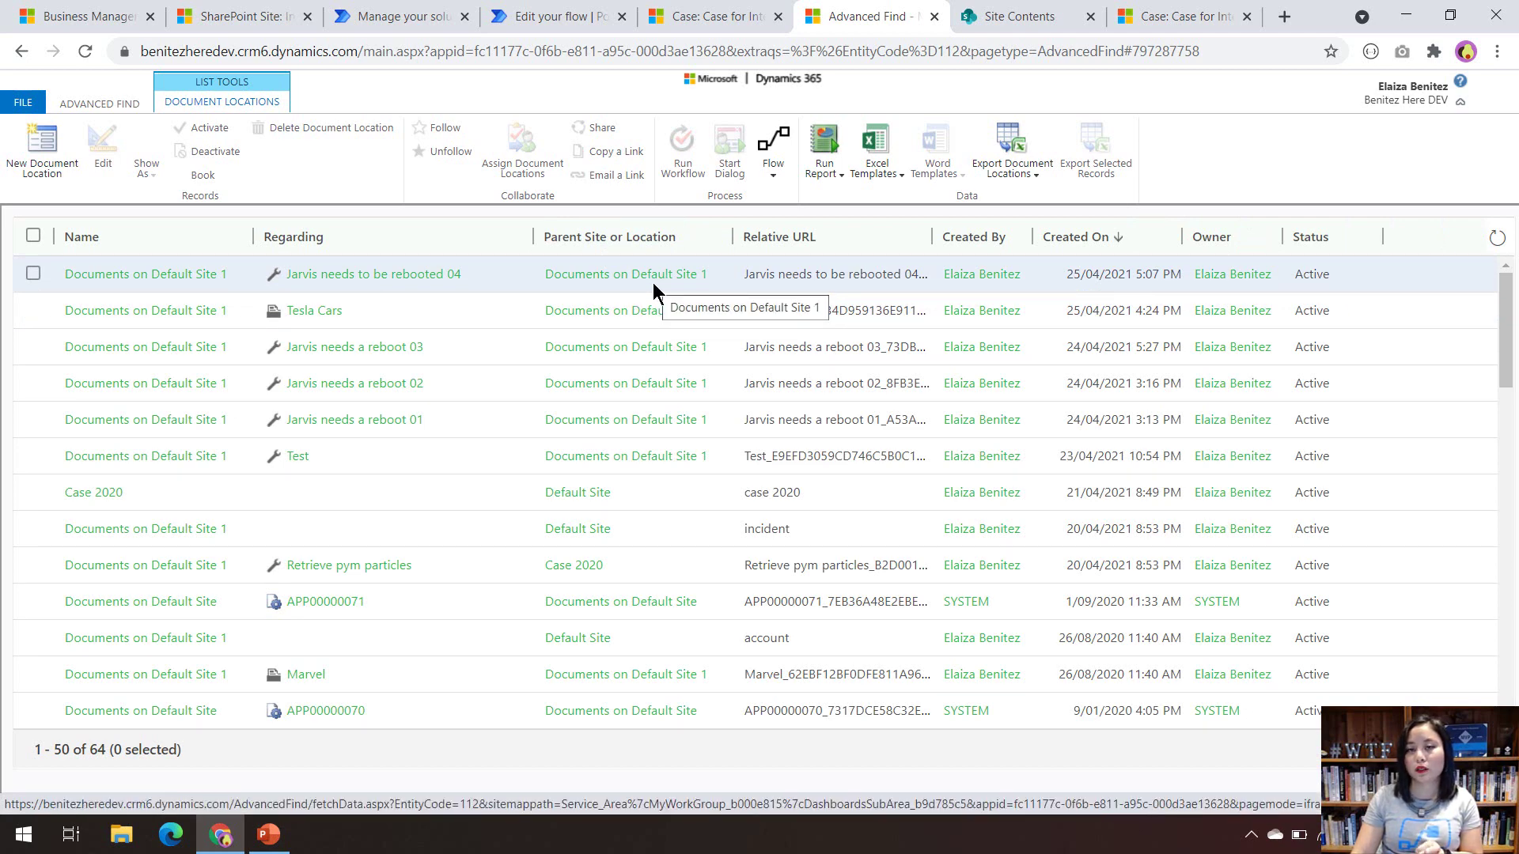
click(1036, 17)
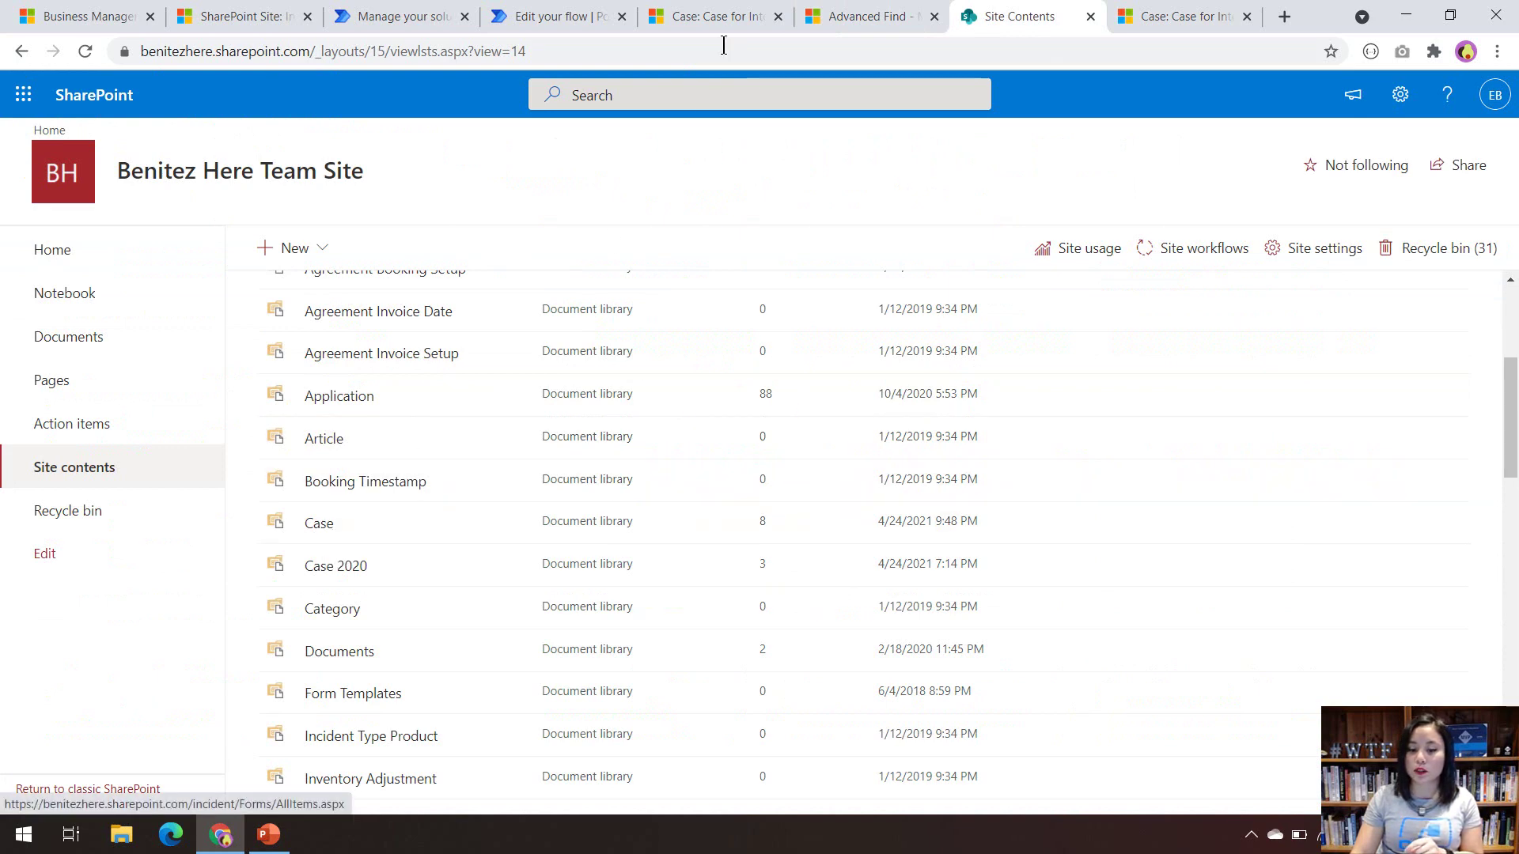
Upload the Meeting Minutes.docx file from the Test Attachments folder to the case's documents.
click(724, 19)
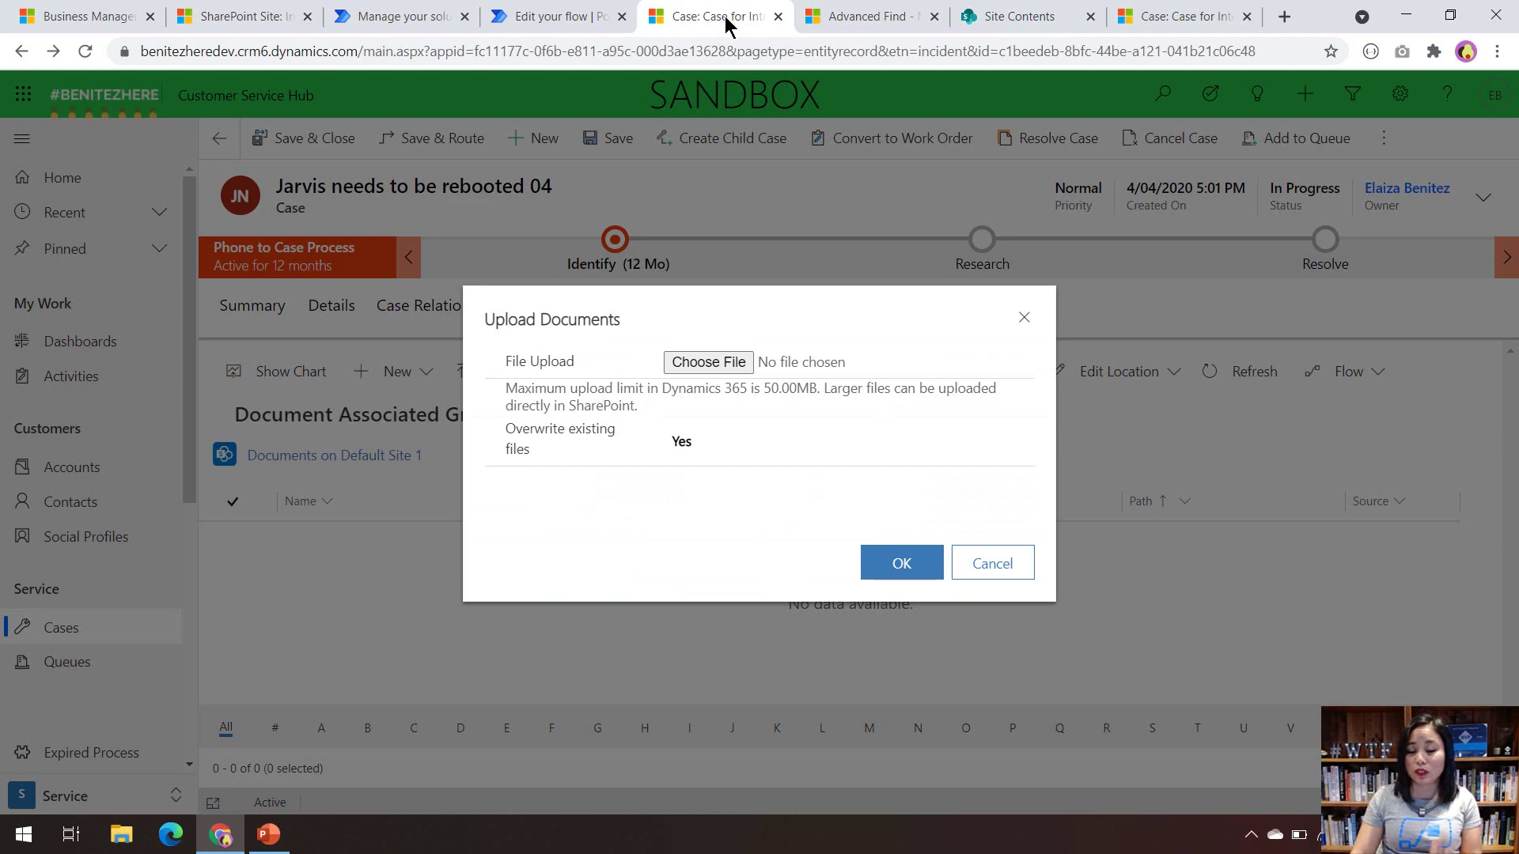
click(720, 368)
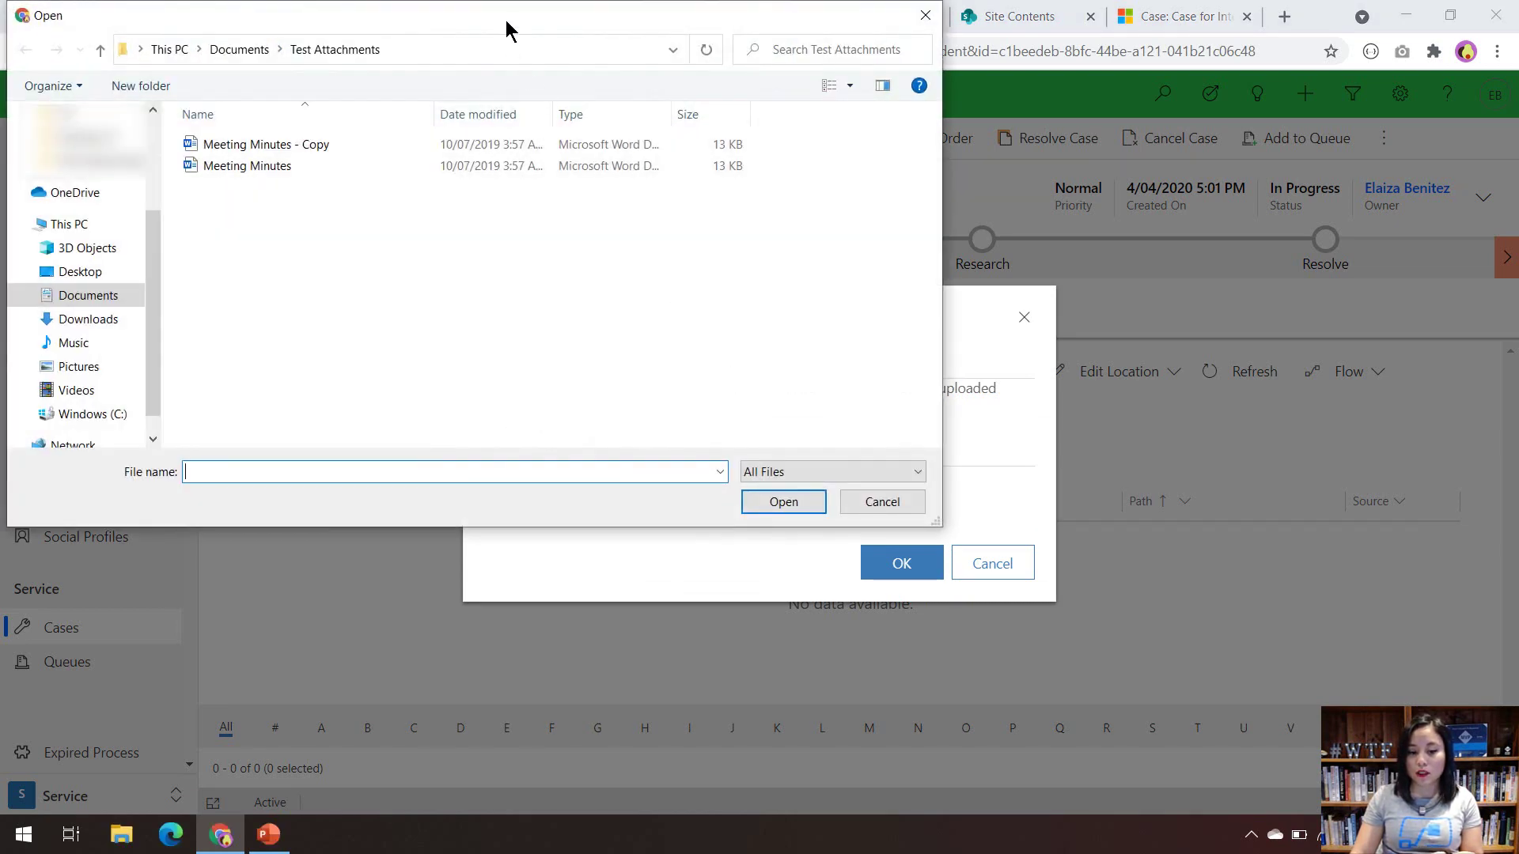
drag(506, 21, 1093, 149)
click(853, 296)
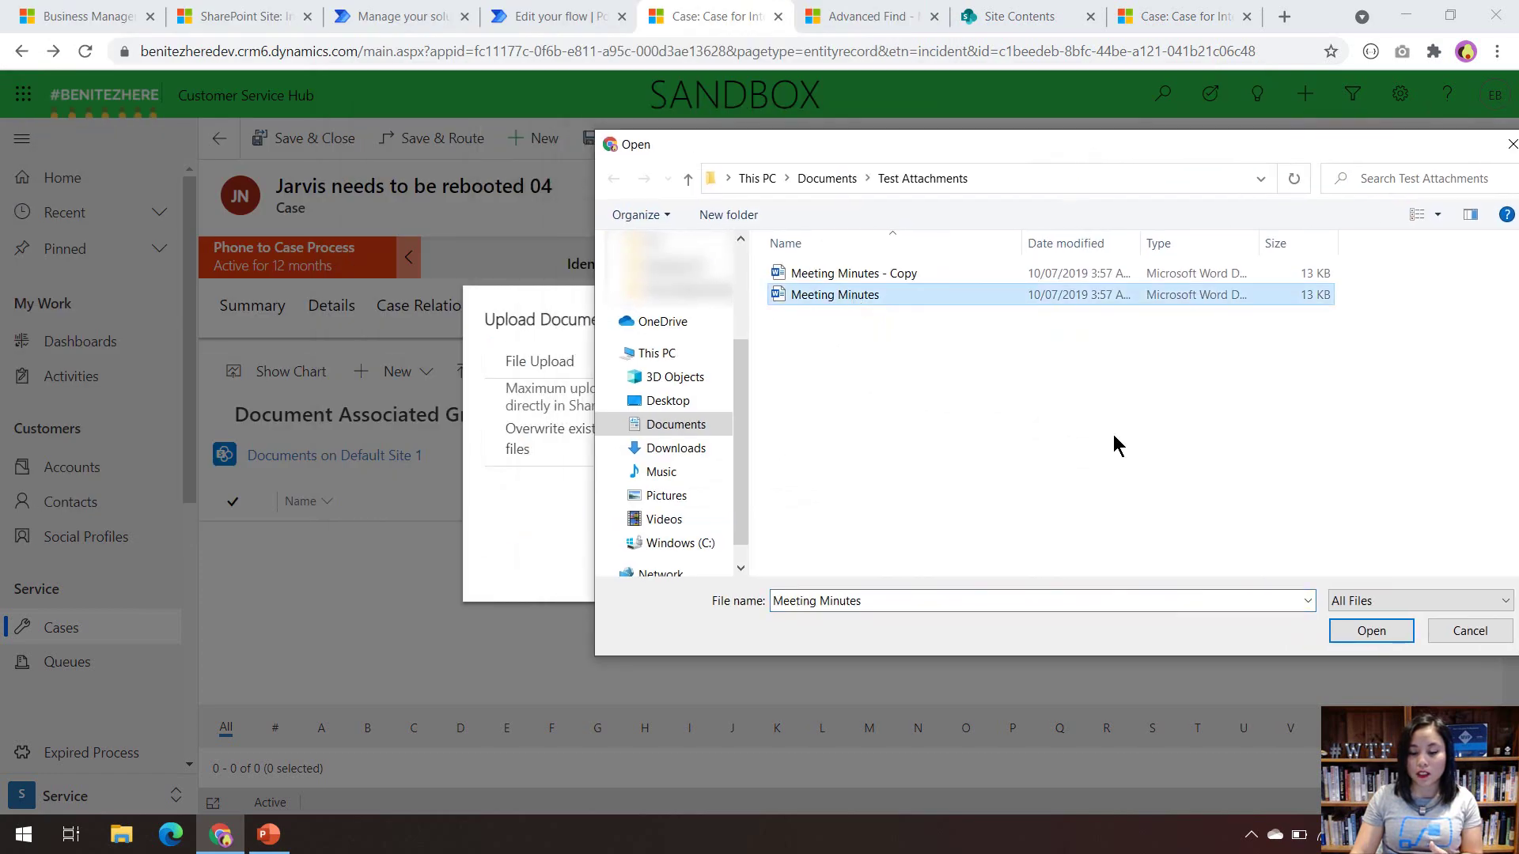
click(1373, 631)
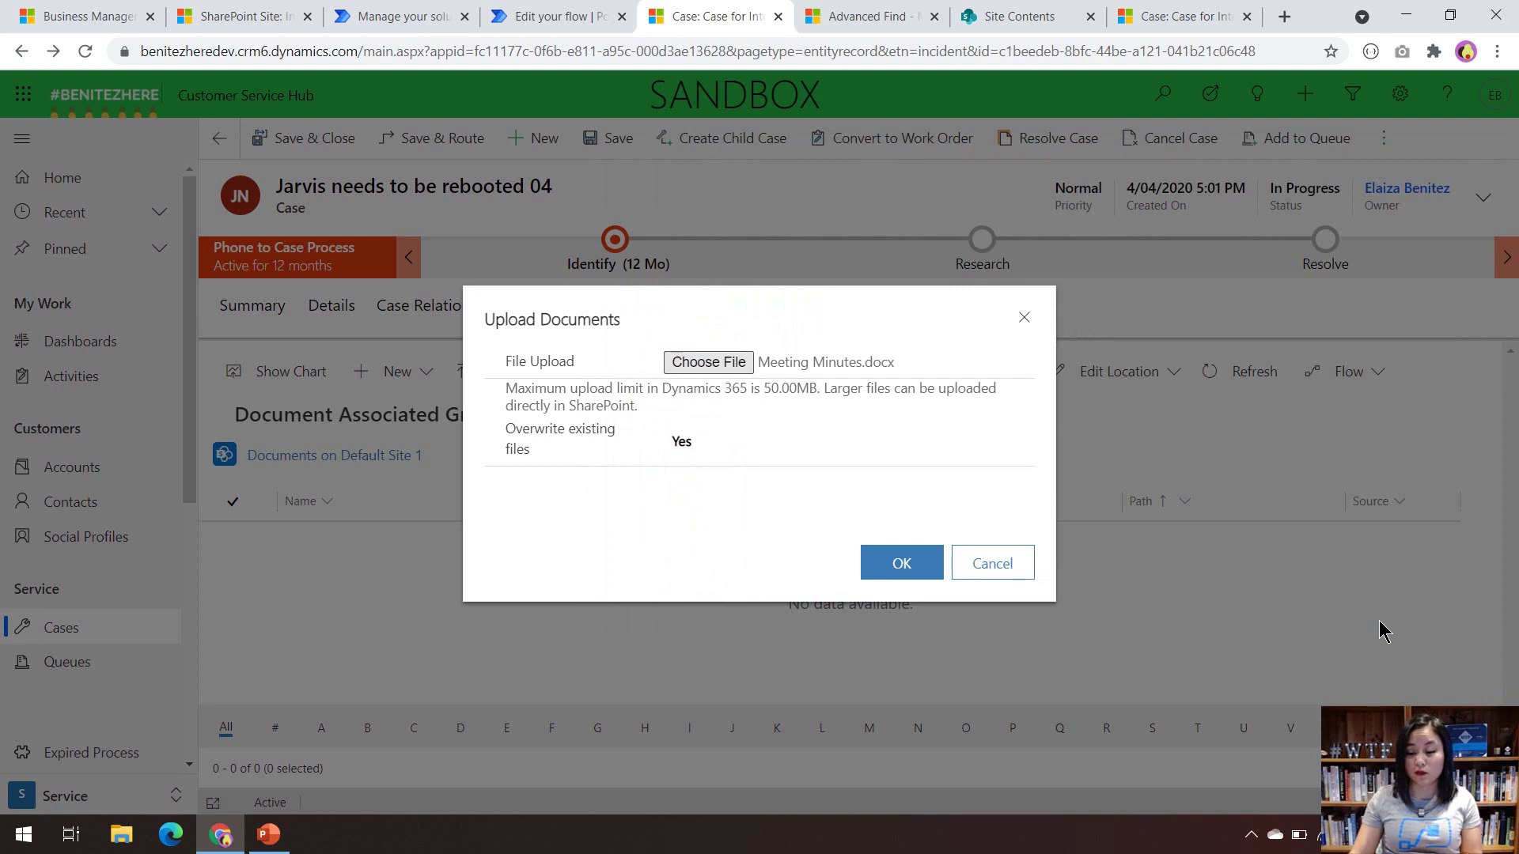
click(923, 560)
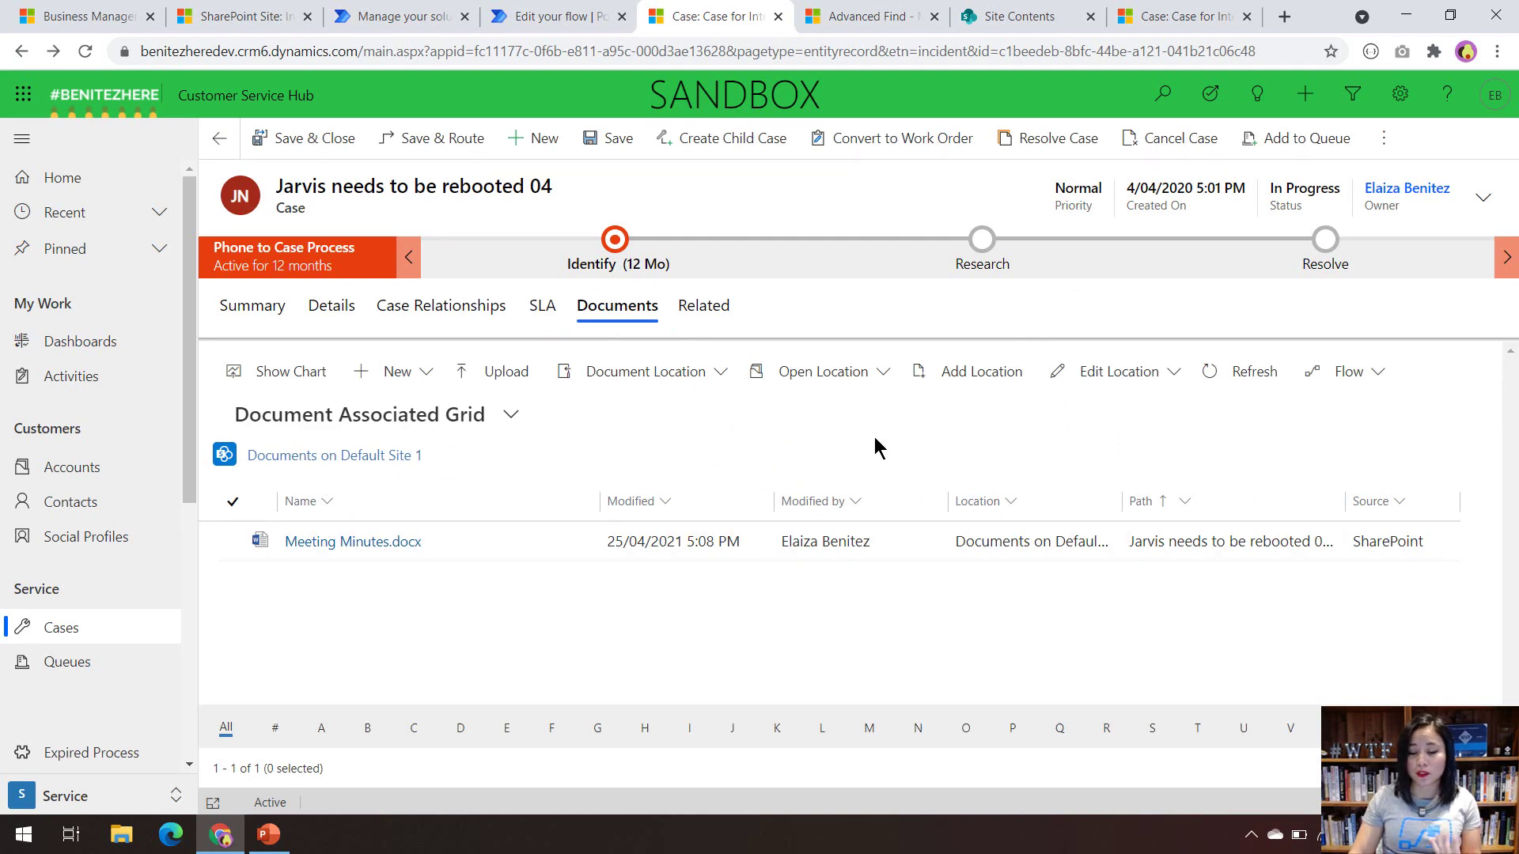
Switch to Power Automate, leave the flow editor without saving and open the latest run of Document Location Management.
click(530, 26)
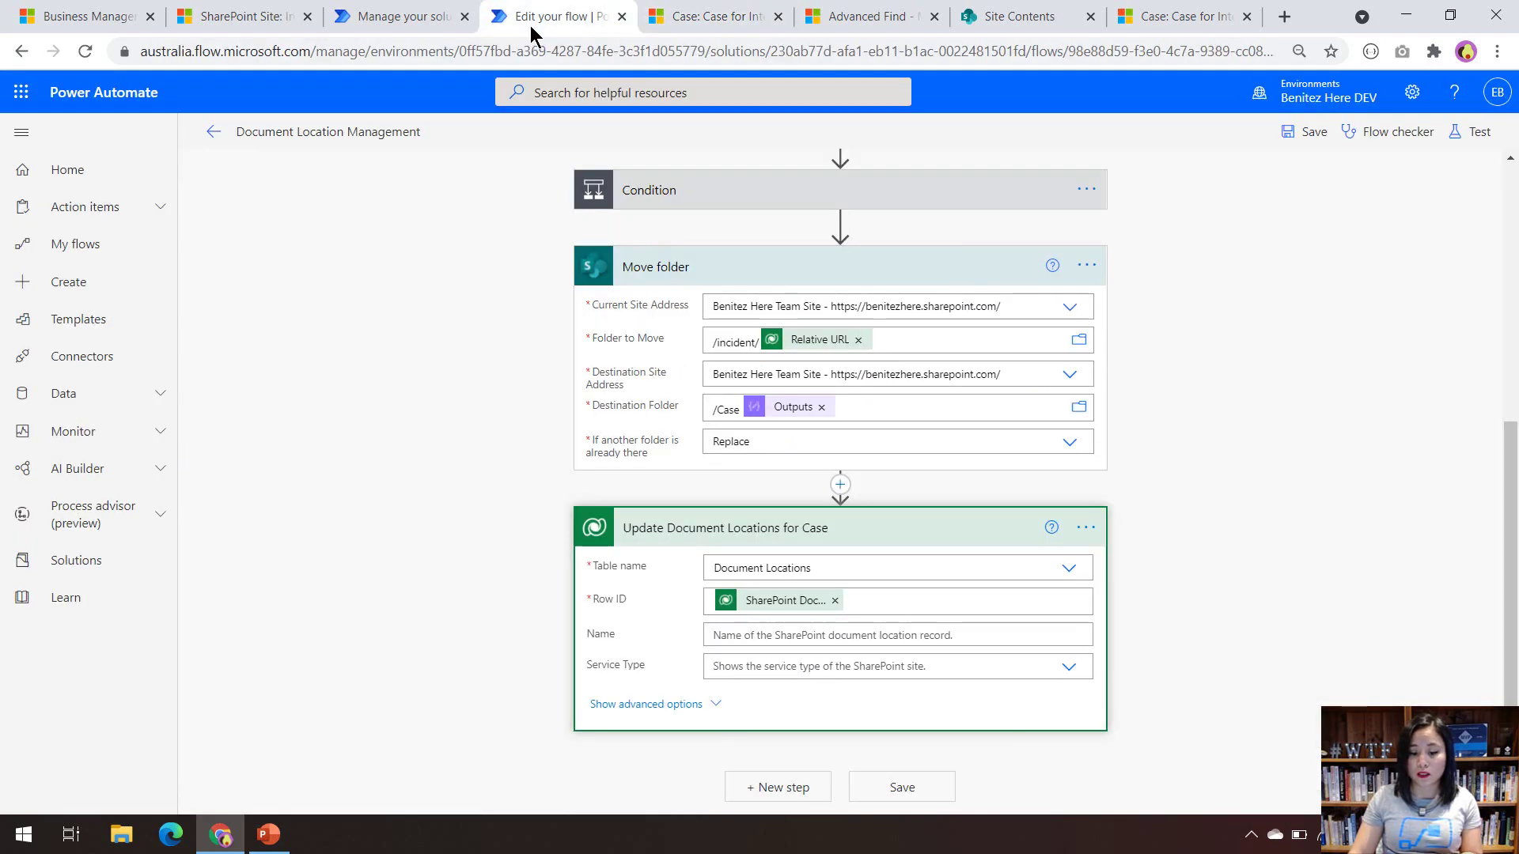
click(213, 131)
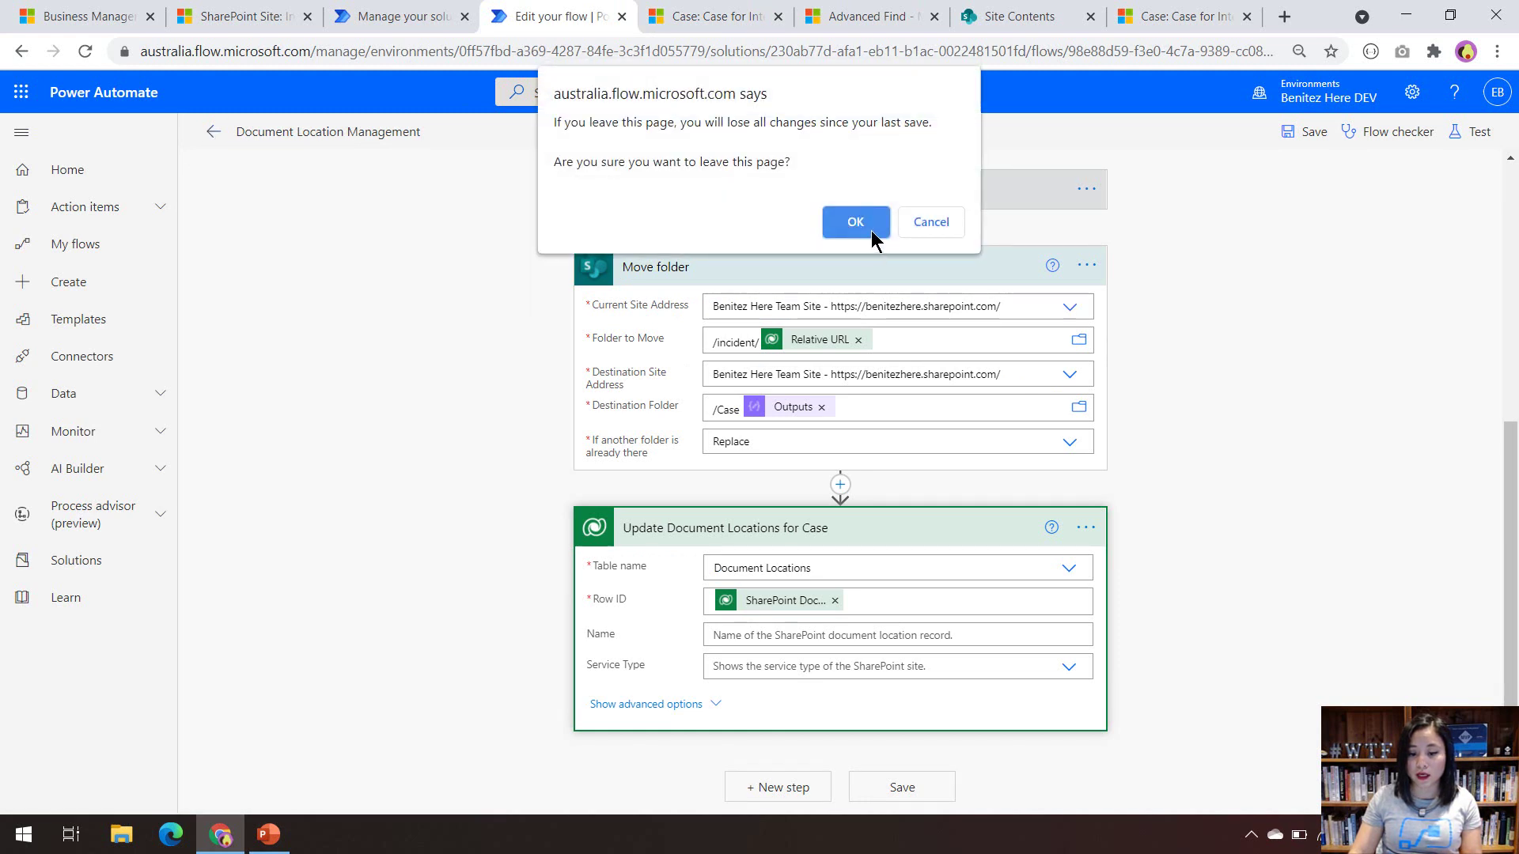
click(854, 225)
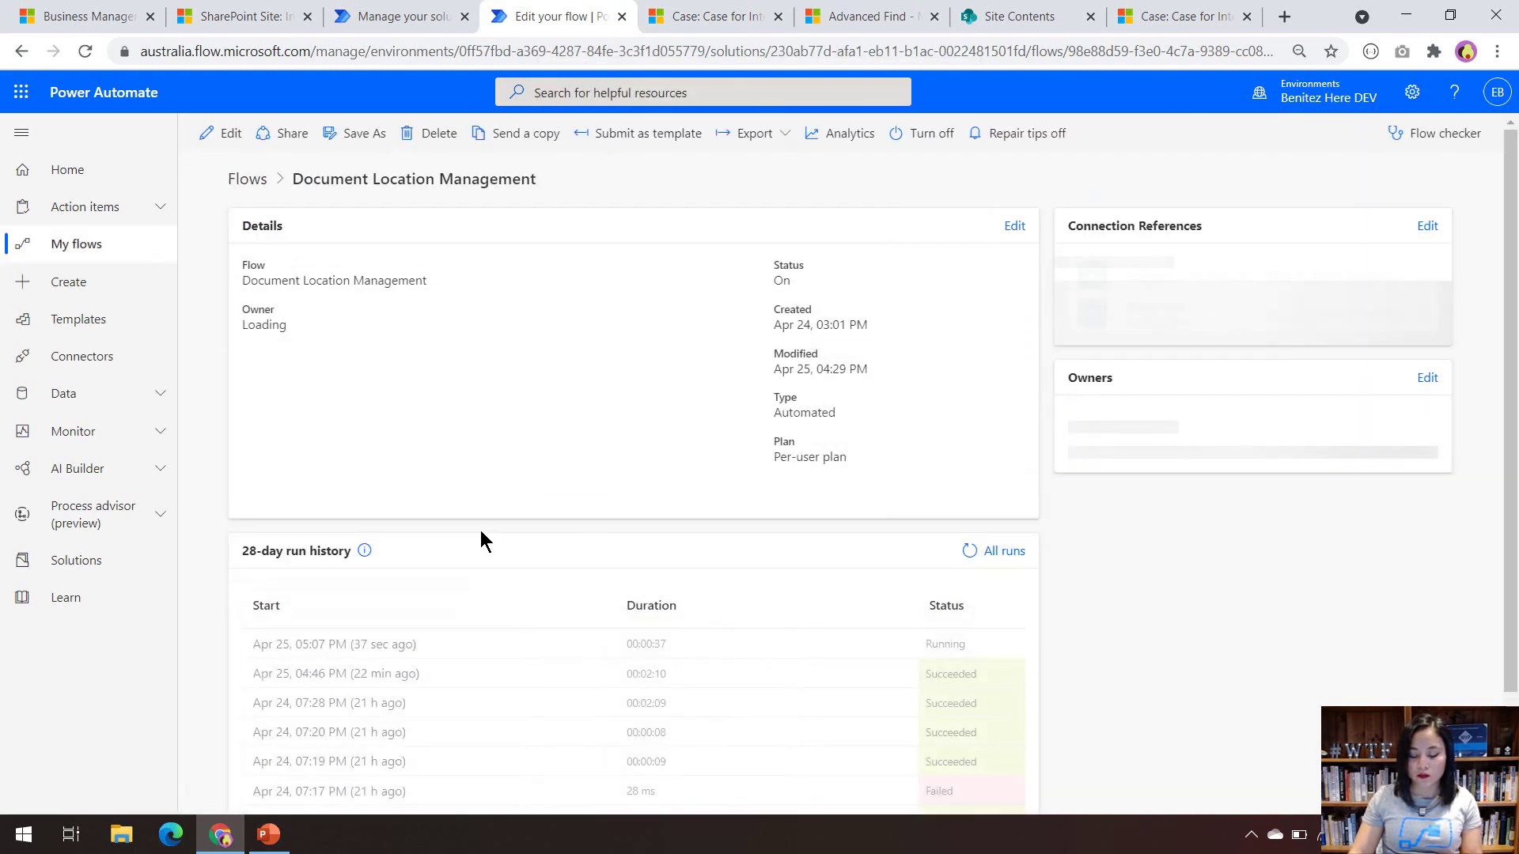
click(392, 646)
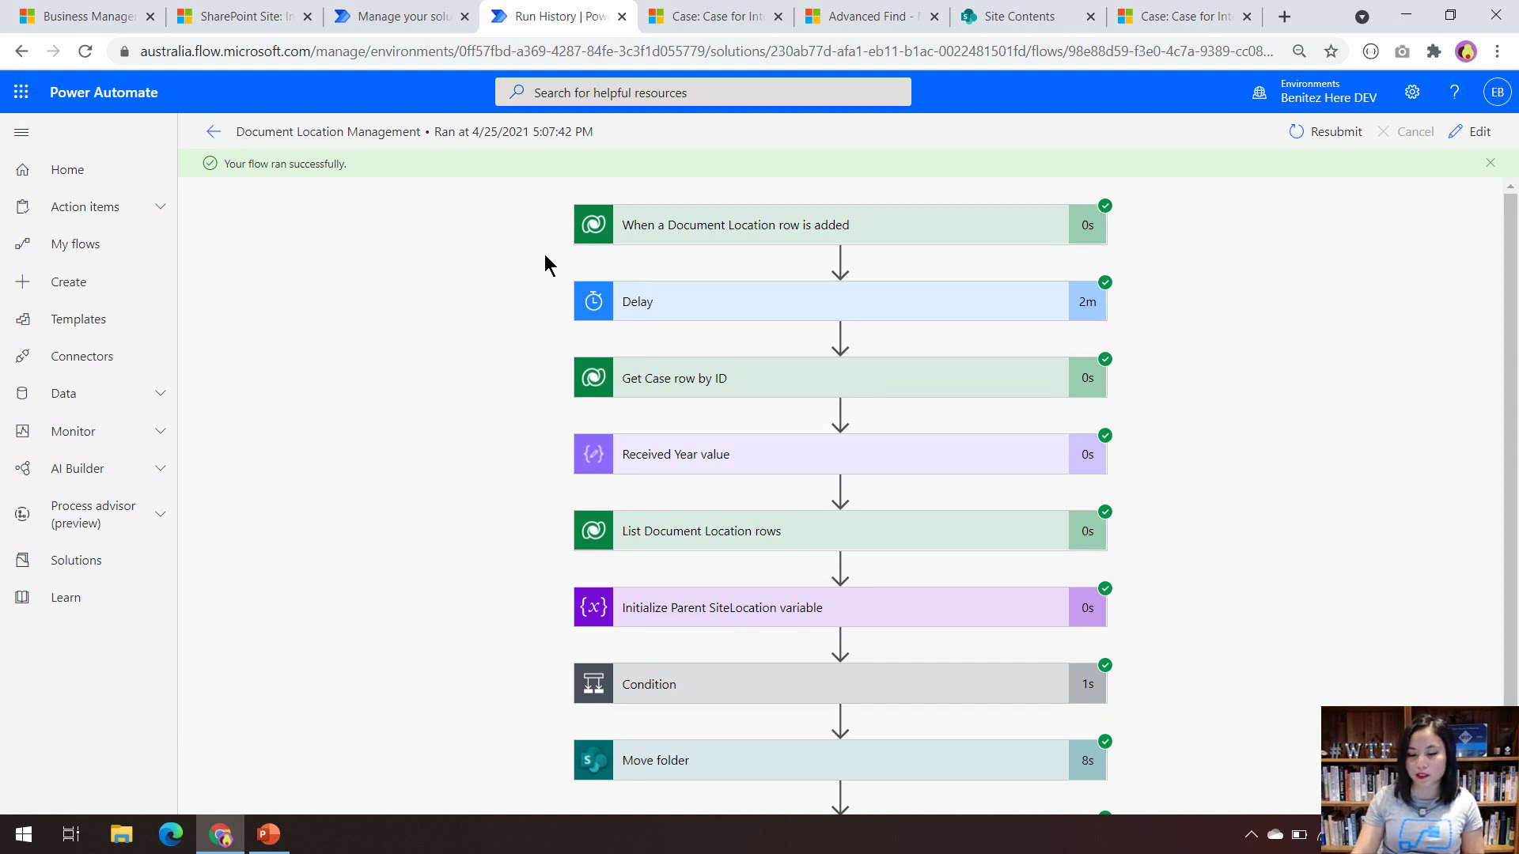
Expand the Condition in the flow run and examine its expression result and both branches.
scroll(922, 583, down, 2)
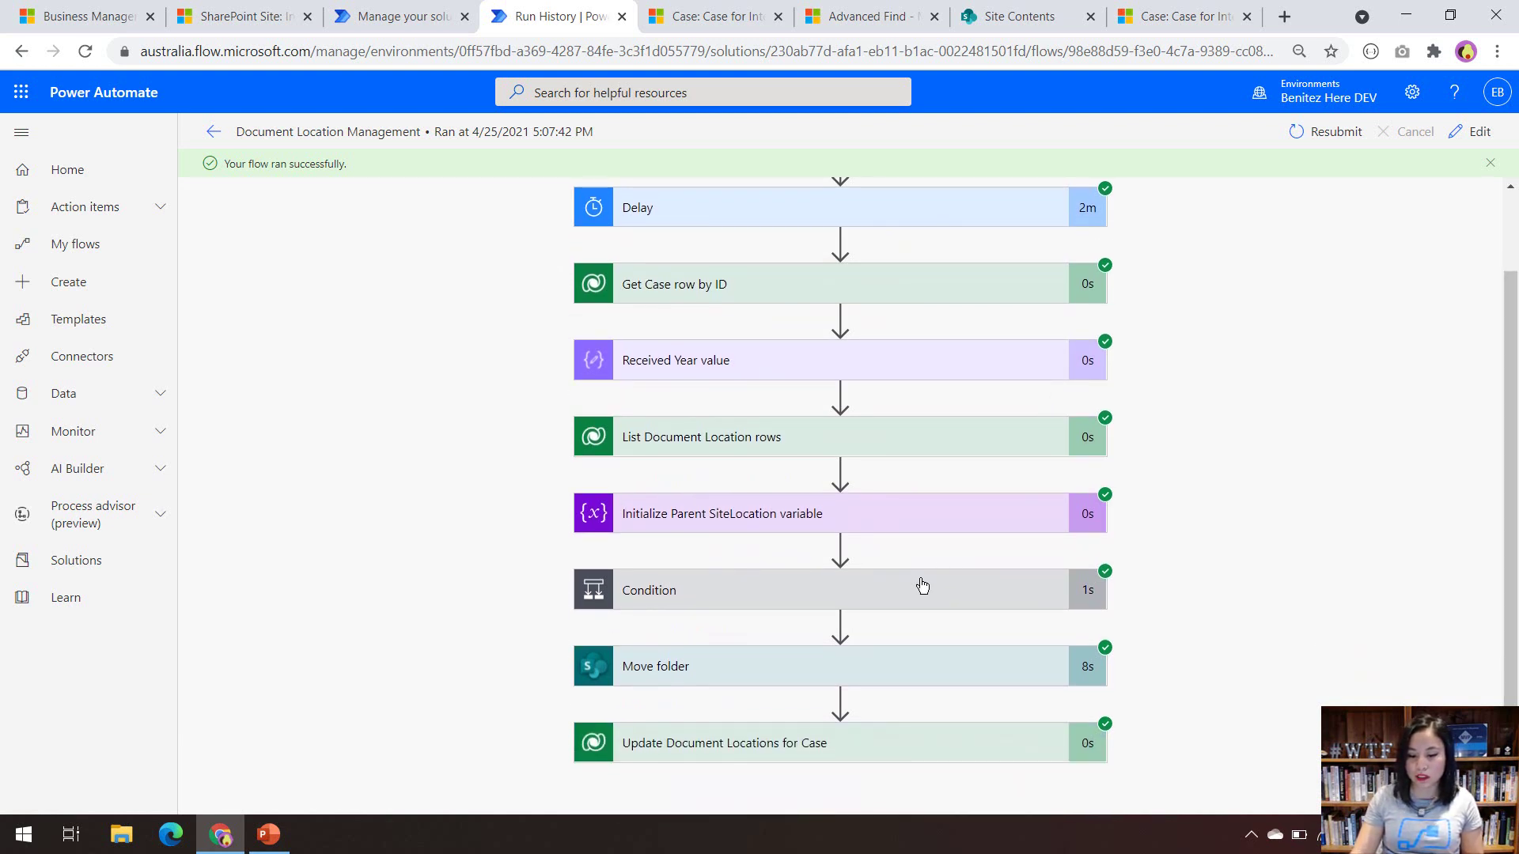
scroll(1299, 465, down, 5)
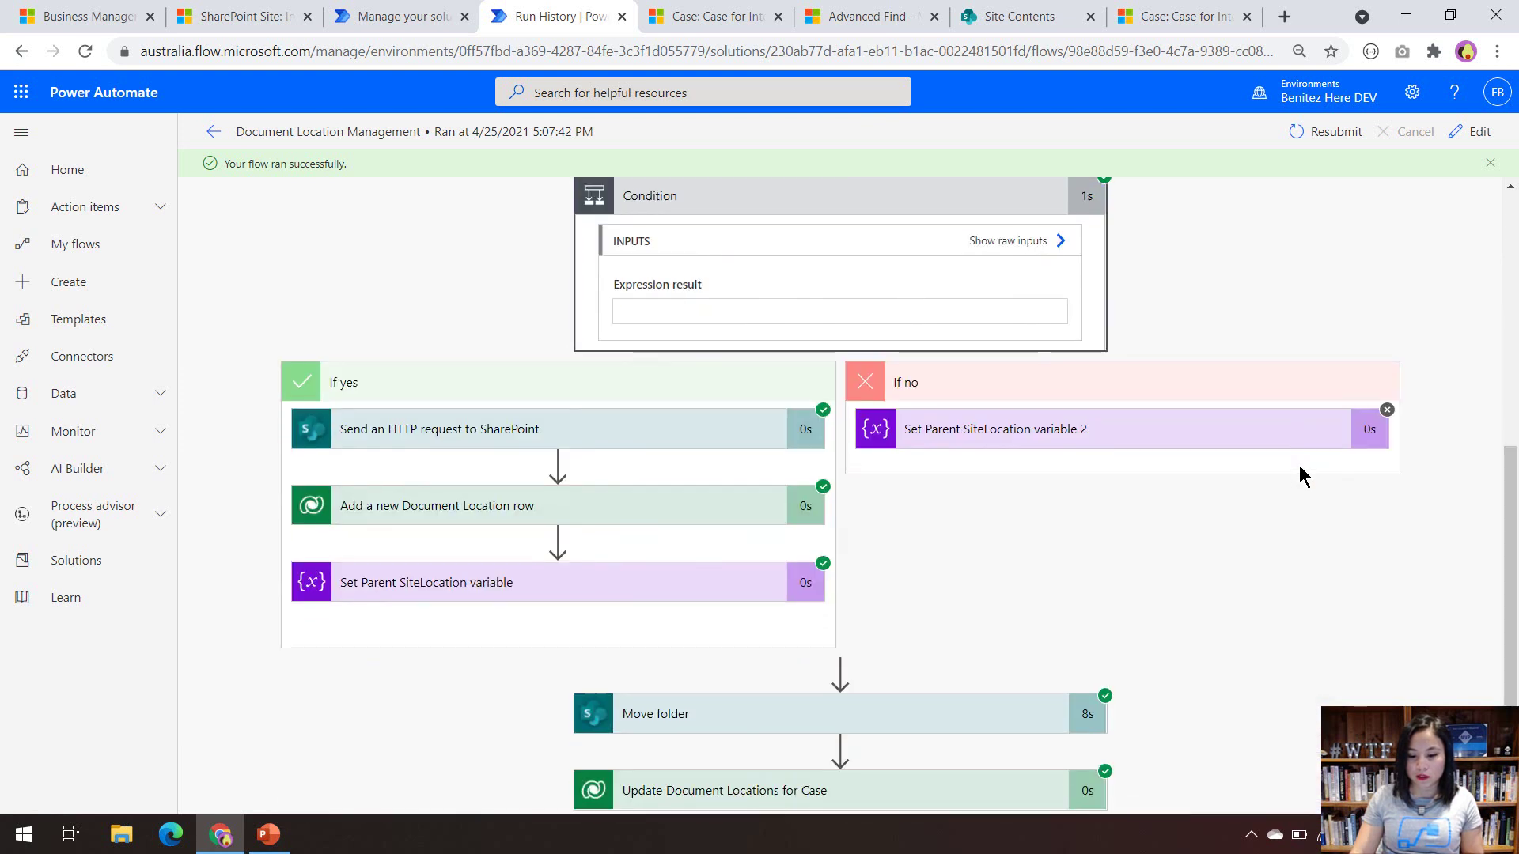
scroll(773, 296, up, 1)
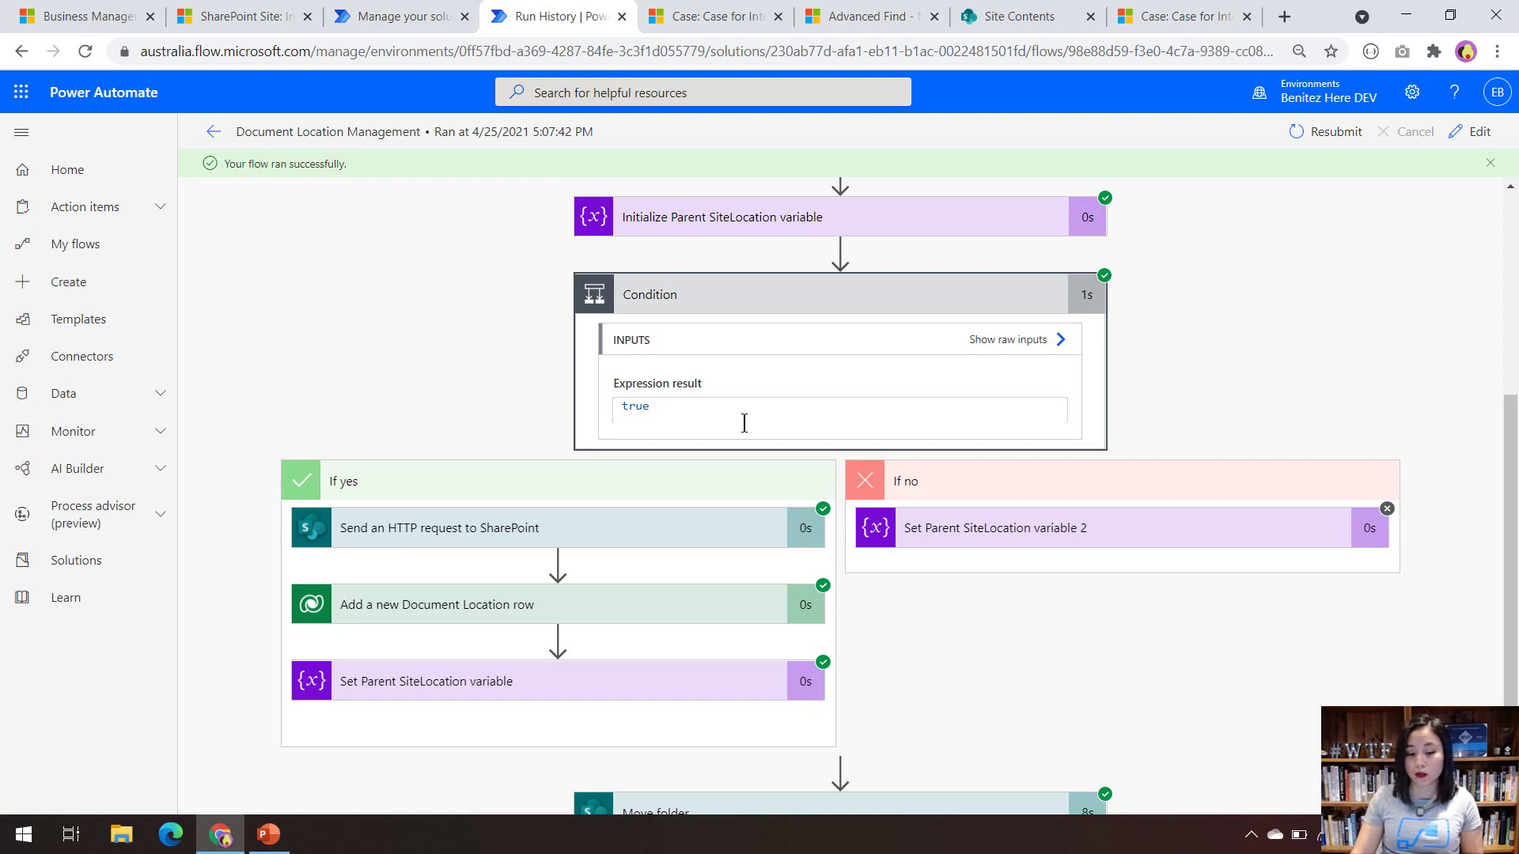
Review the run's remaining actions, refresh the SharePoint site contents and open the Jarvis needs to be rebooted 04 folder in the Case 2019 library.
scroll(743, 422, down, 1)
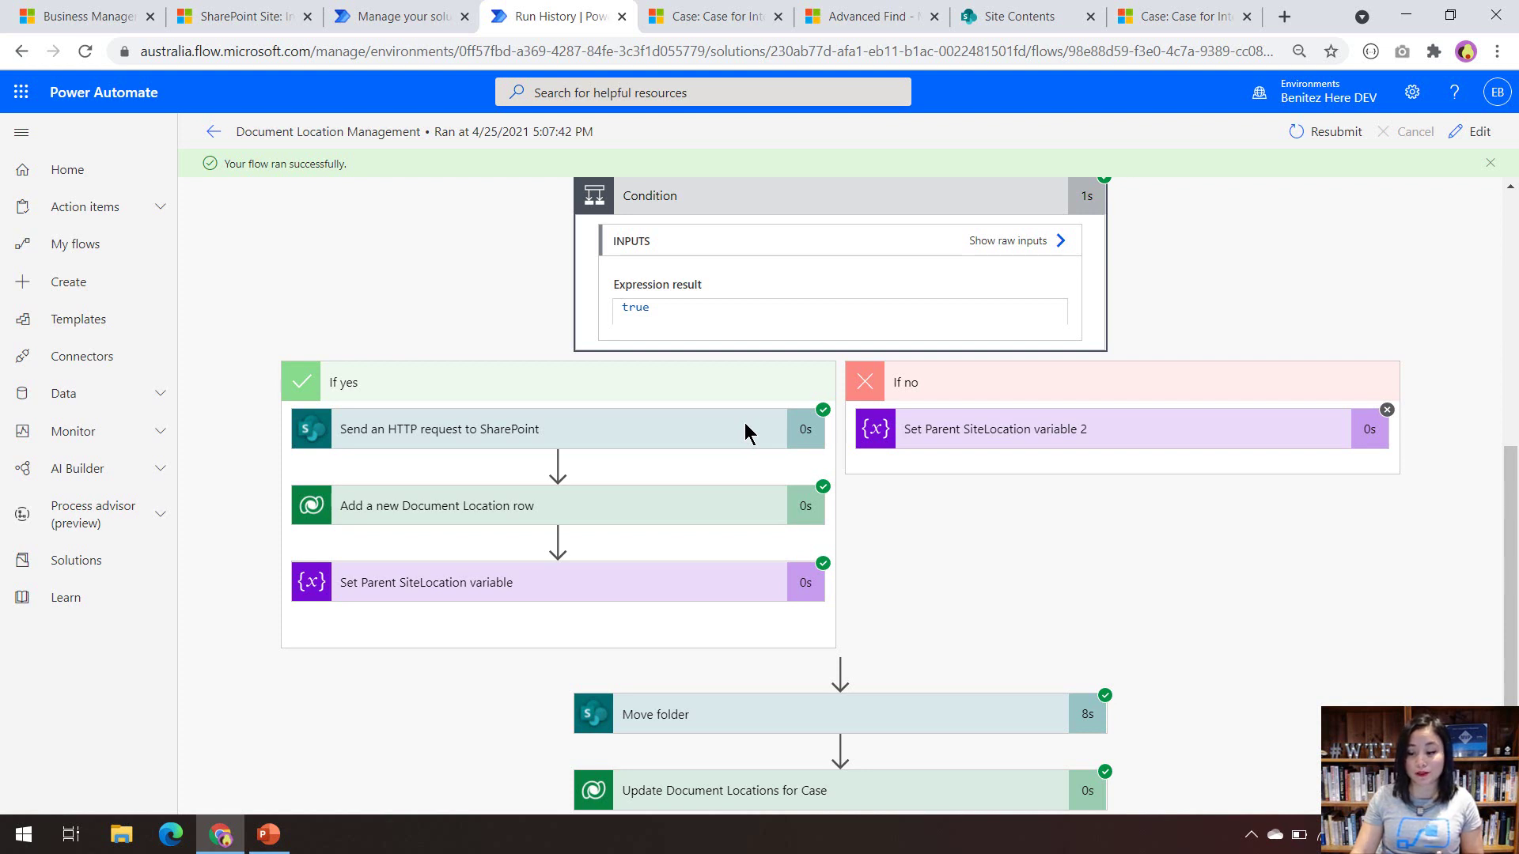
scroll(746, 432, down, 1)
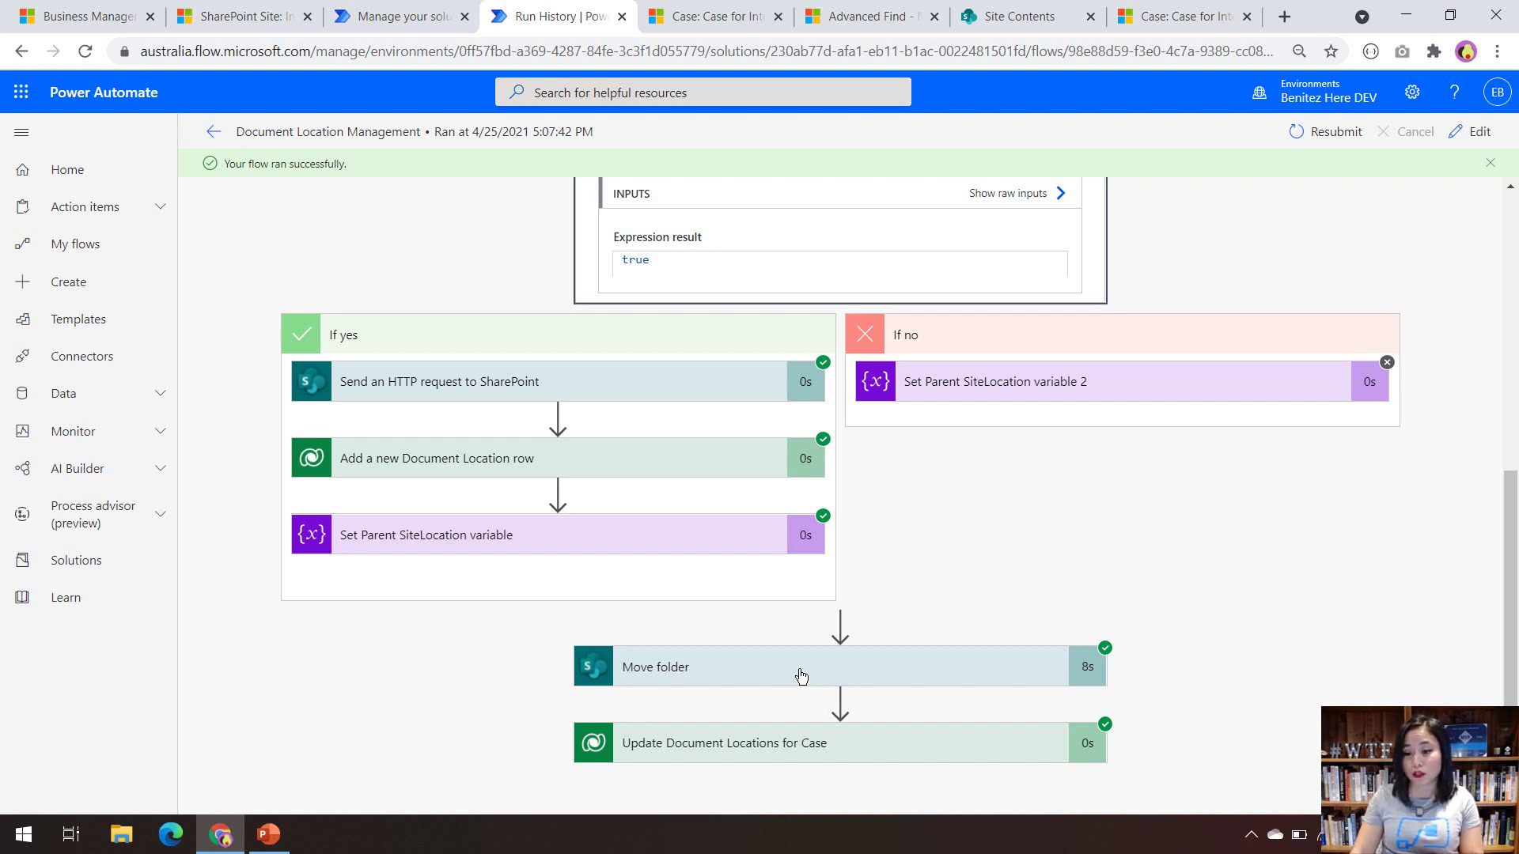
click(1027, 17)
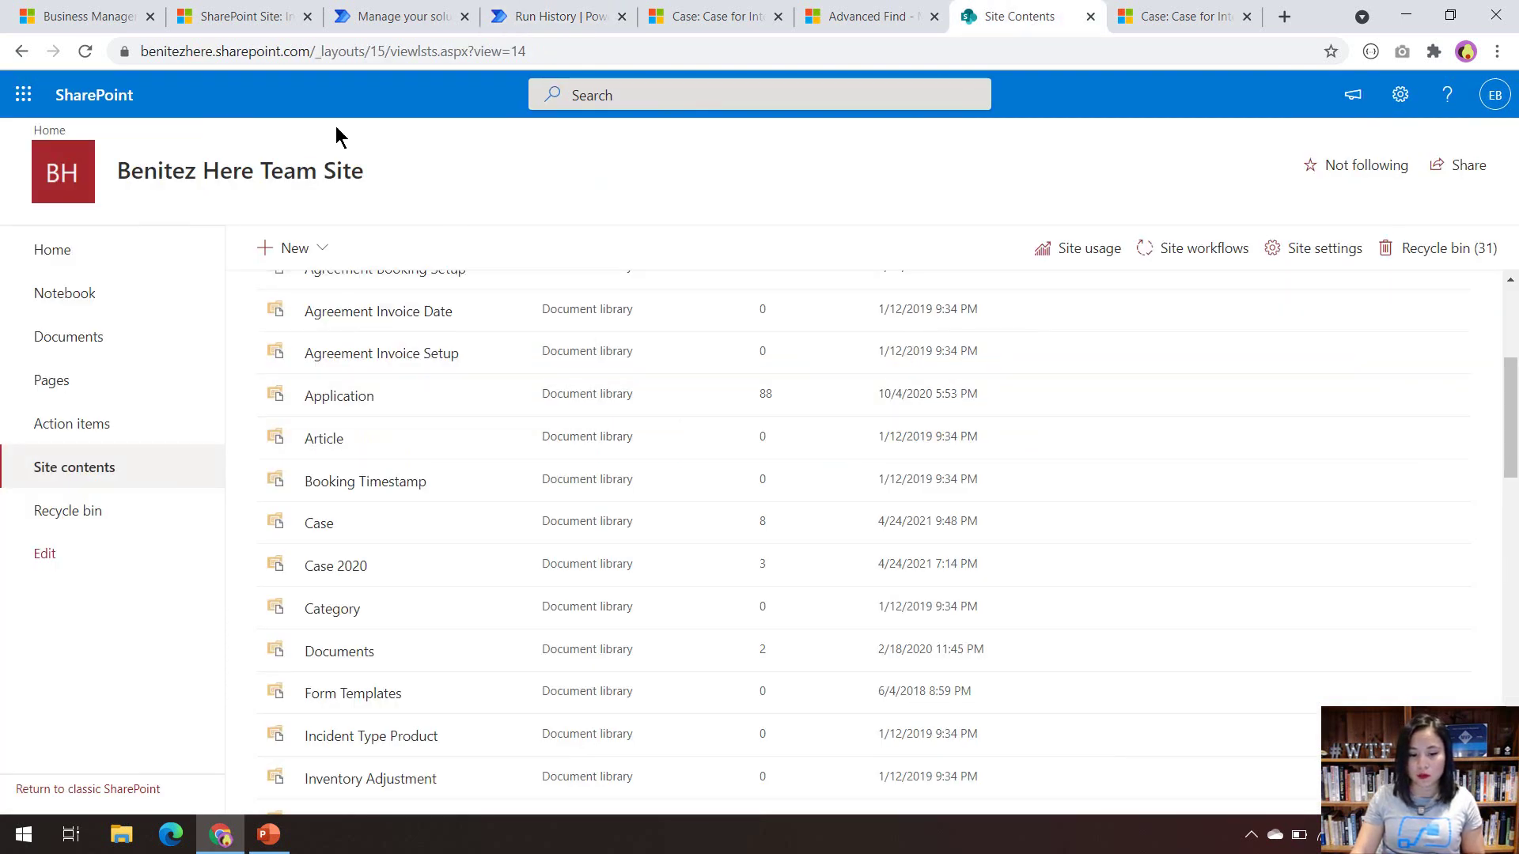
click(85, 50)
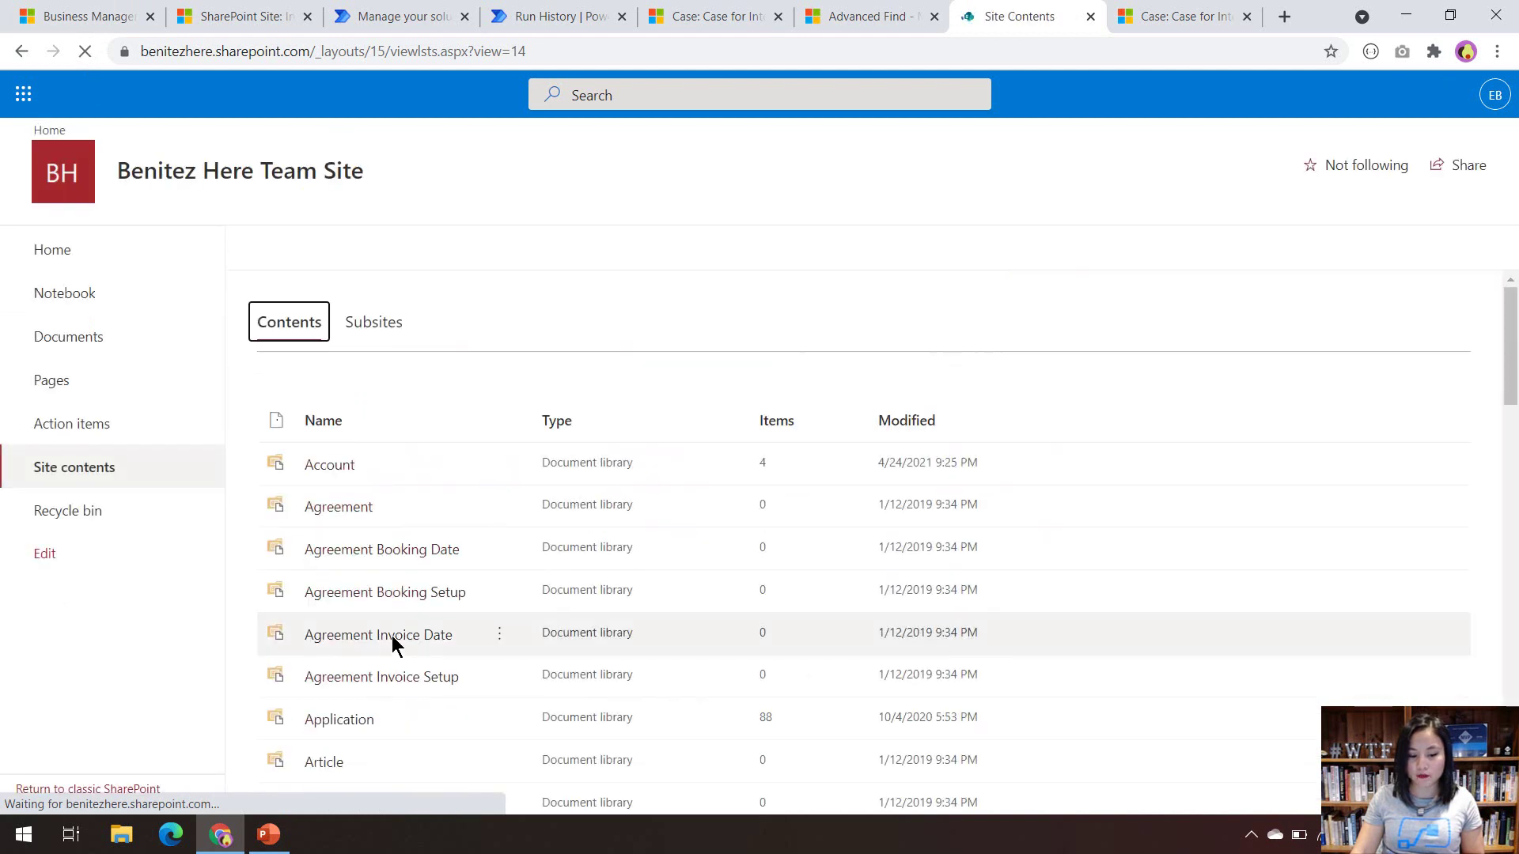
scroll(392, 634, down, 3)
scroll(400, 637, down, 1)
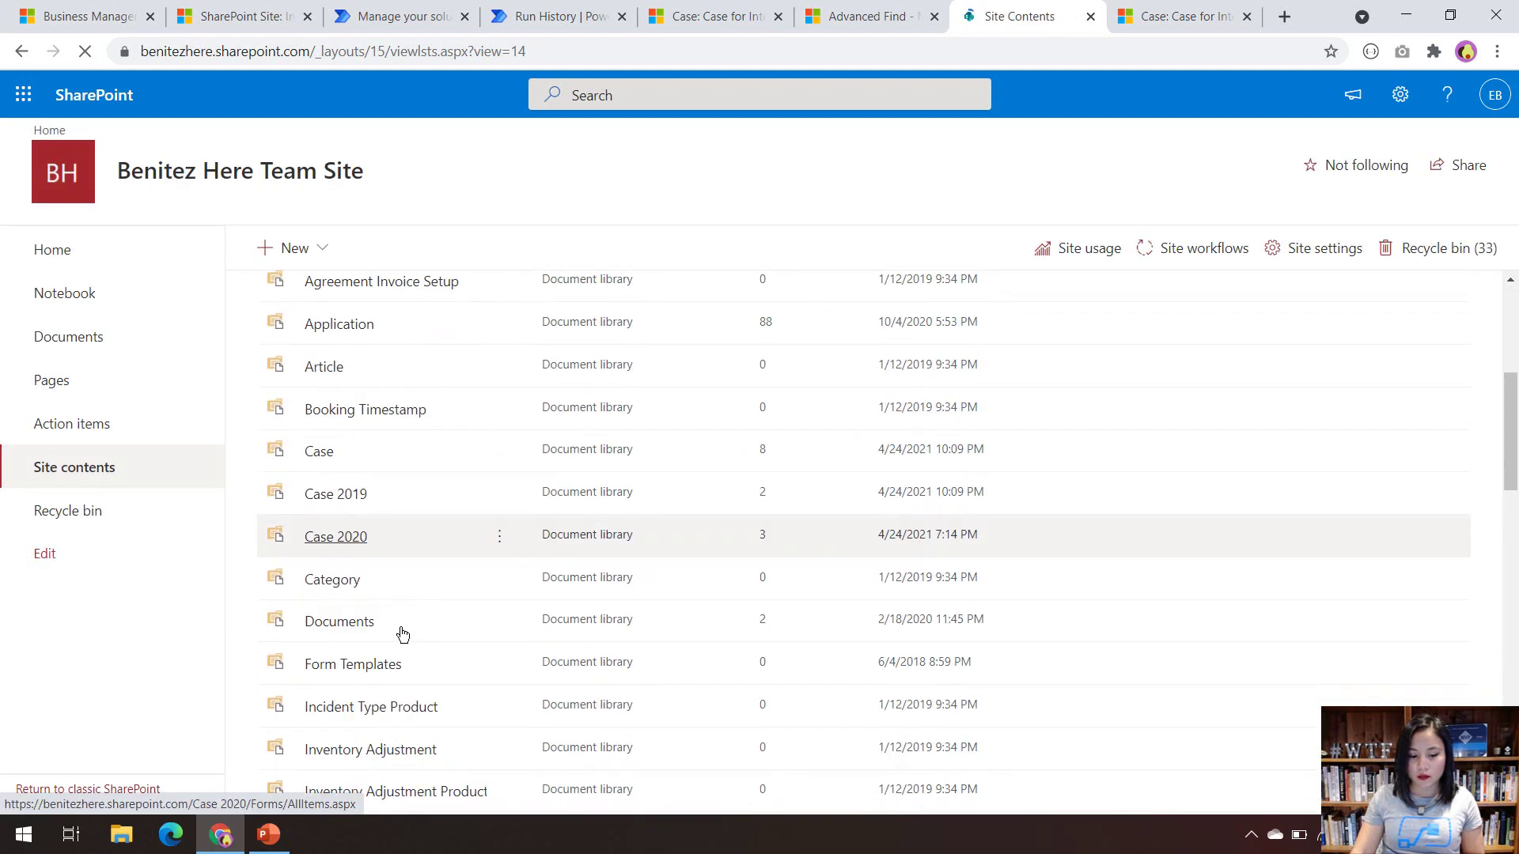
click(335, 494)
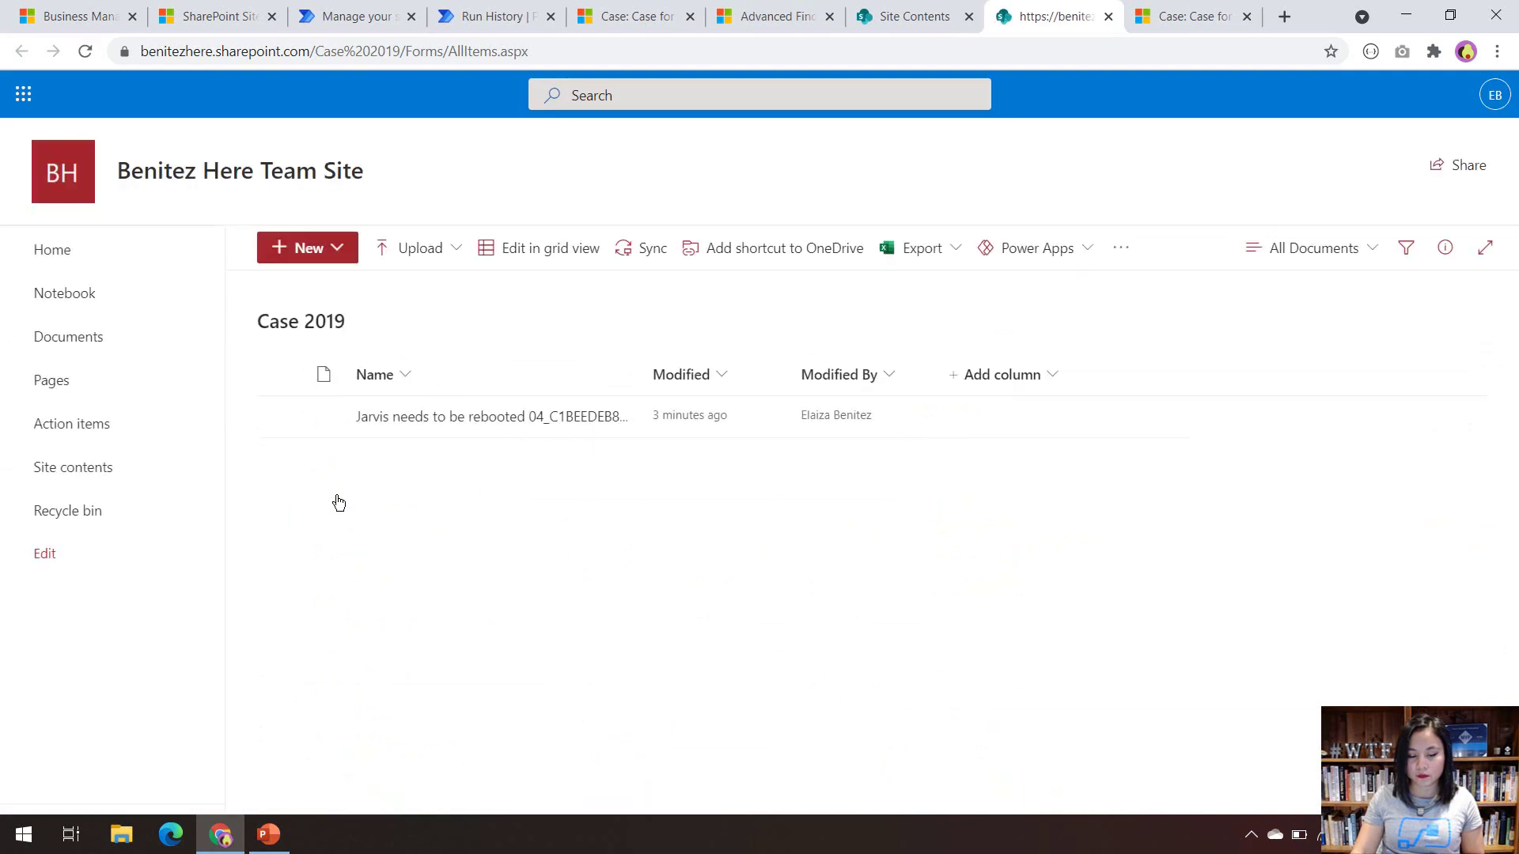
click(422, 419)
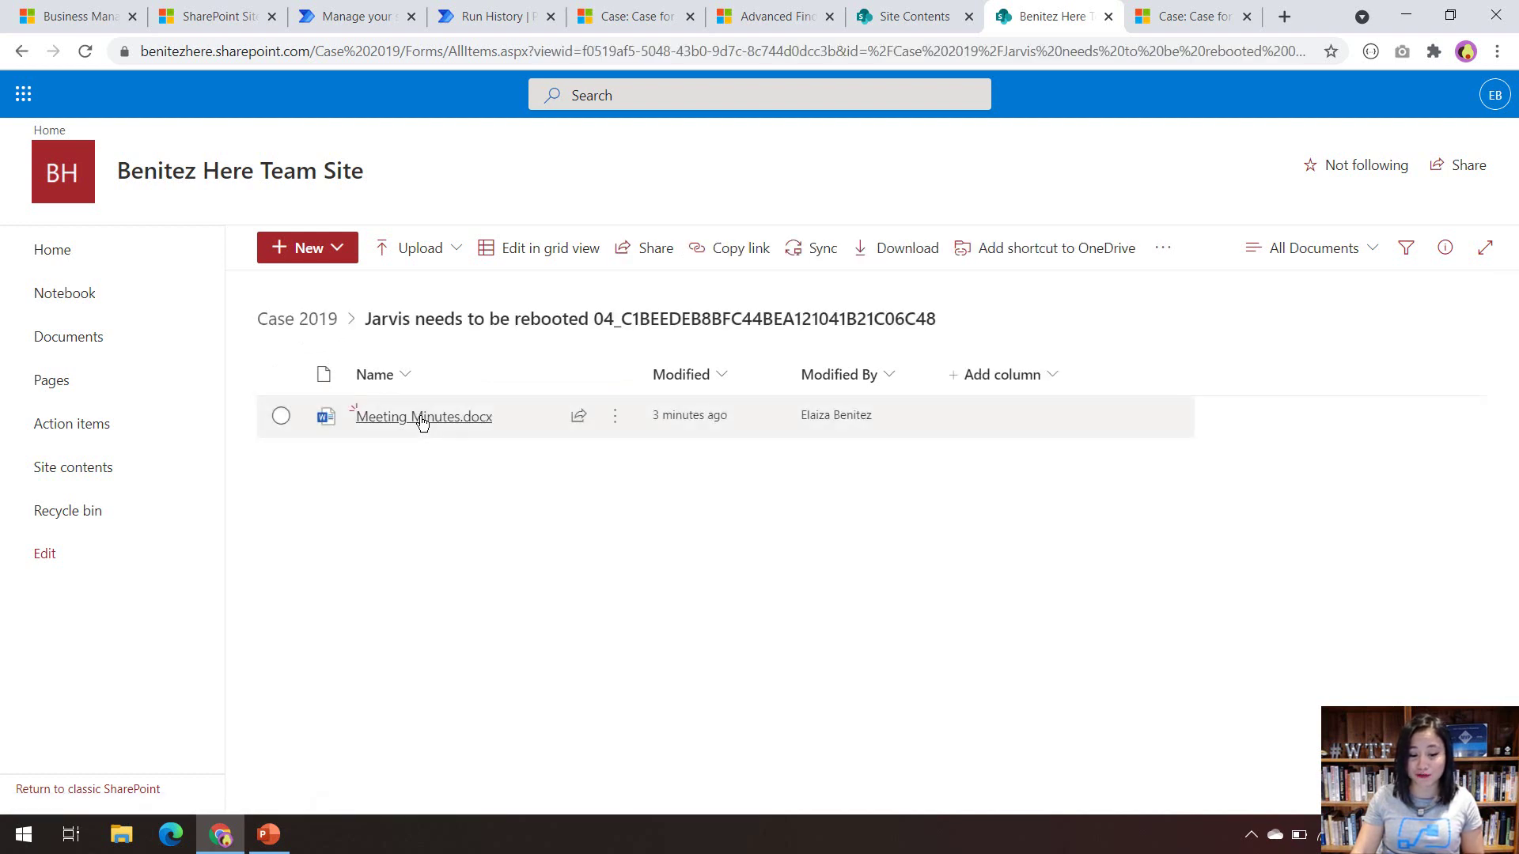
Refresh the document locations in Advanced Find and open the Jarvis needs to be rebooted 04 case's document location in SharePoint.
click(767, 29)
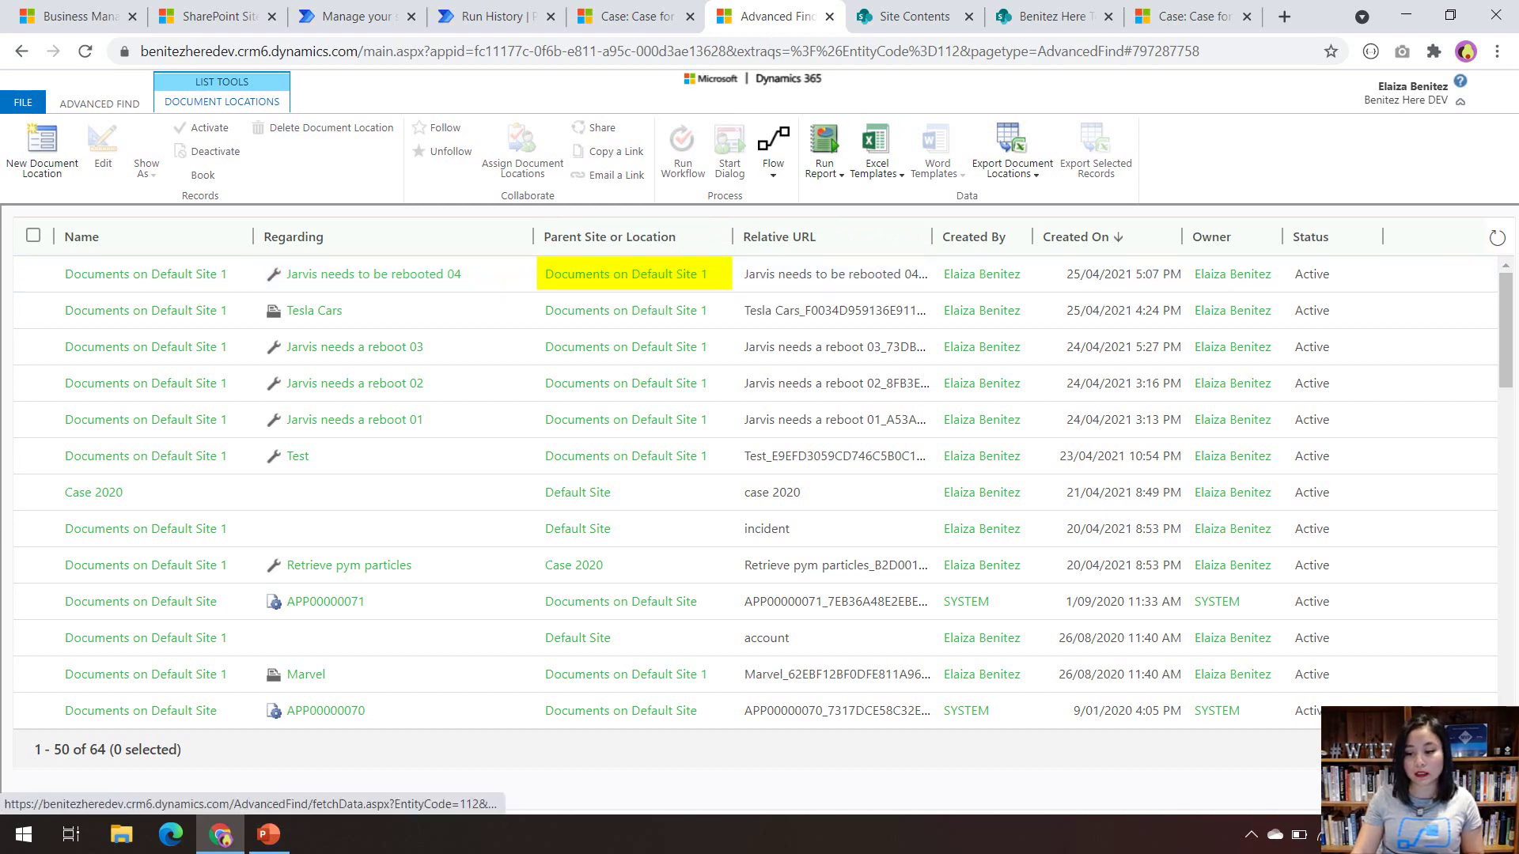
click(1497, 237)
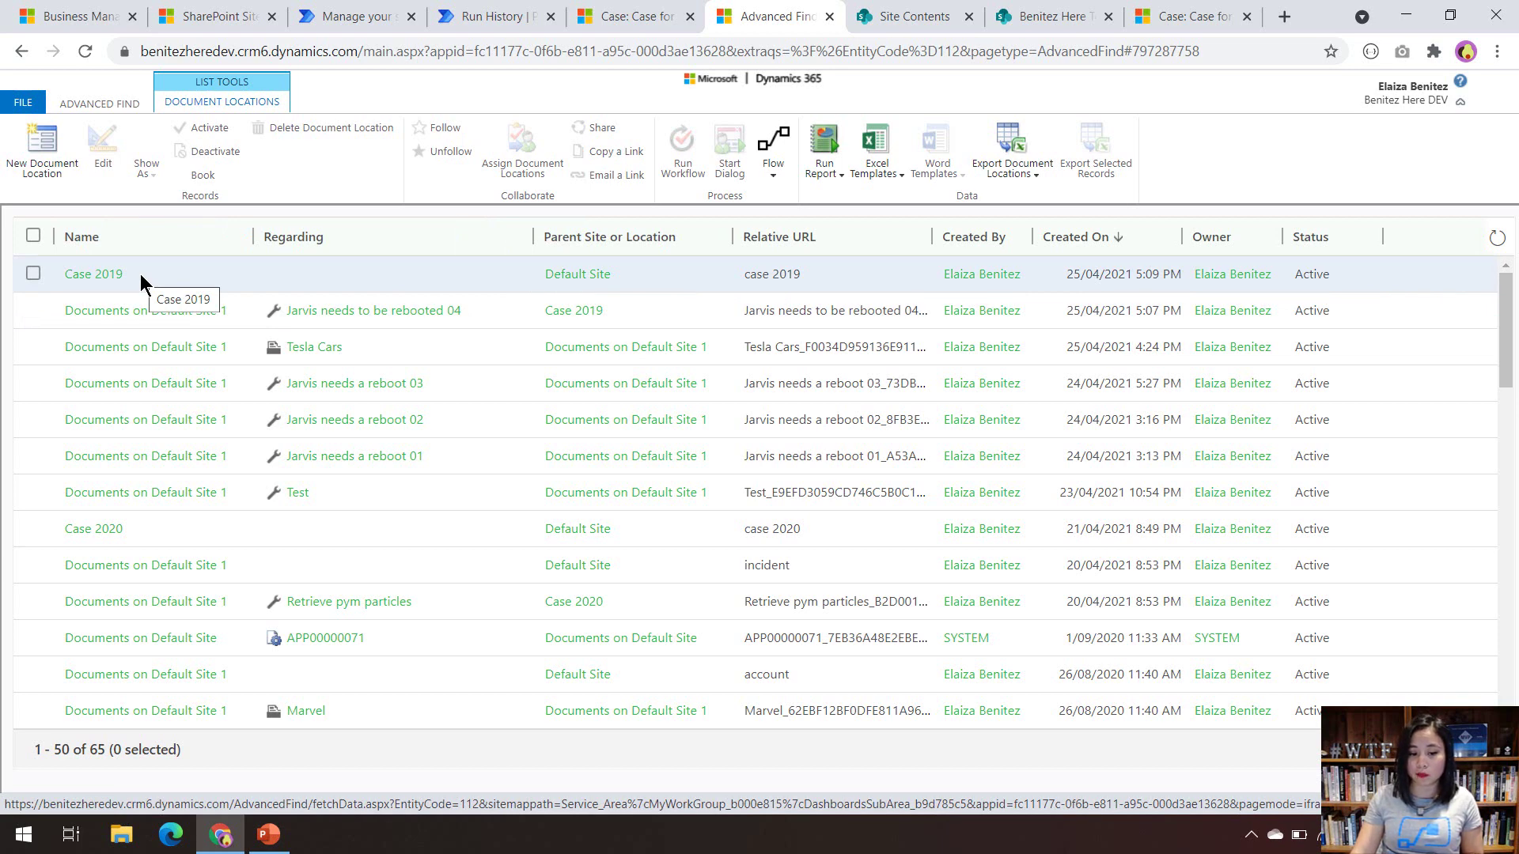
click(618, 17)
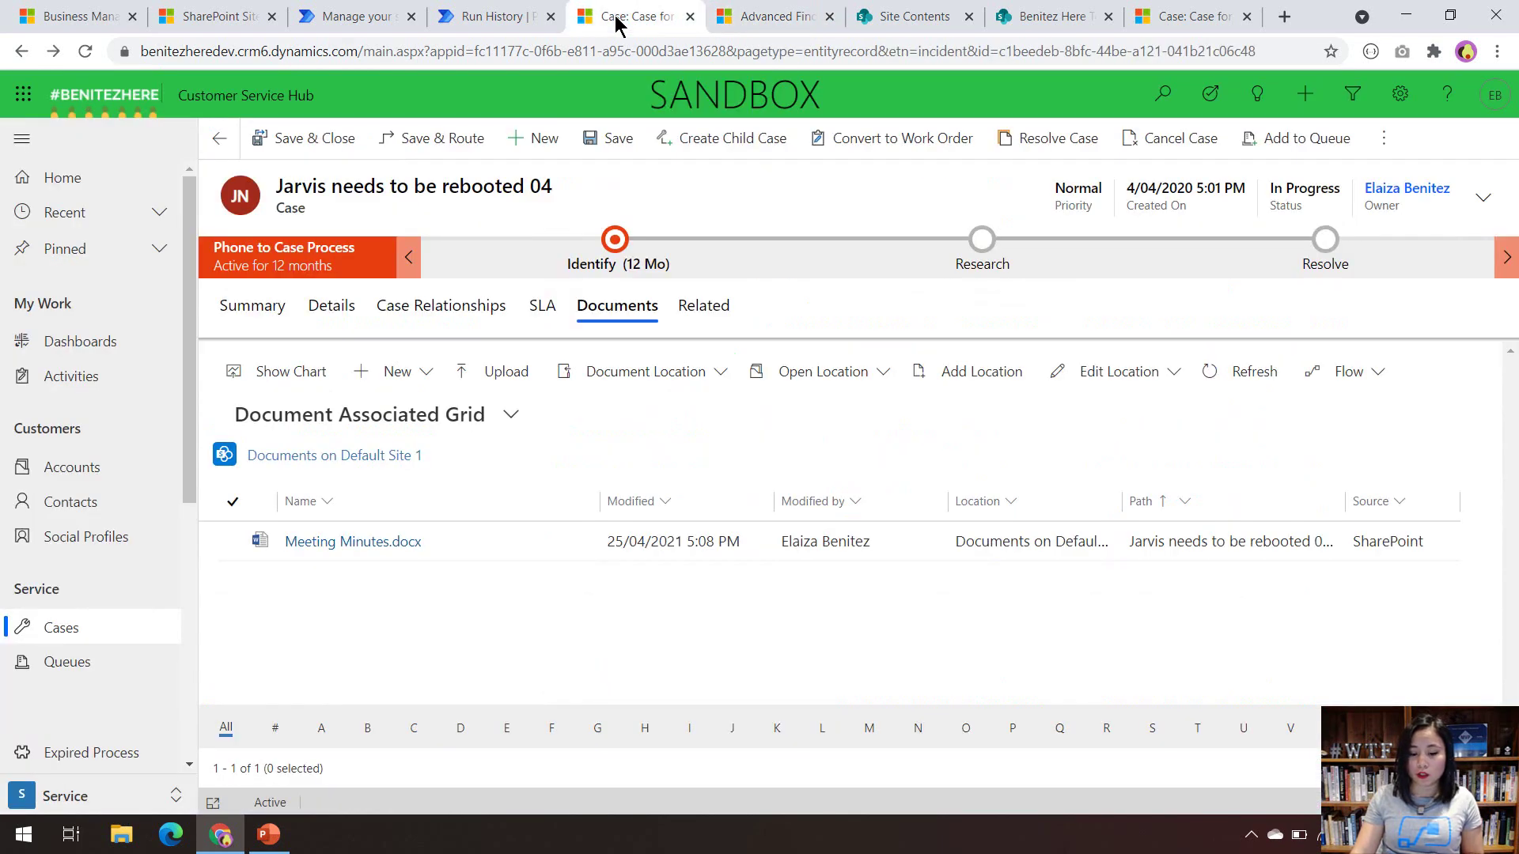
click(805, 380)
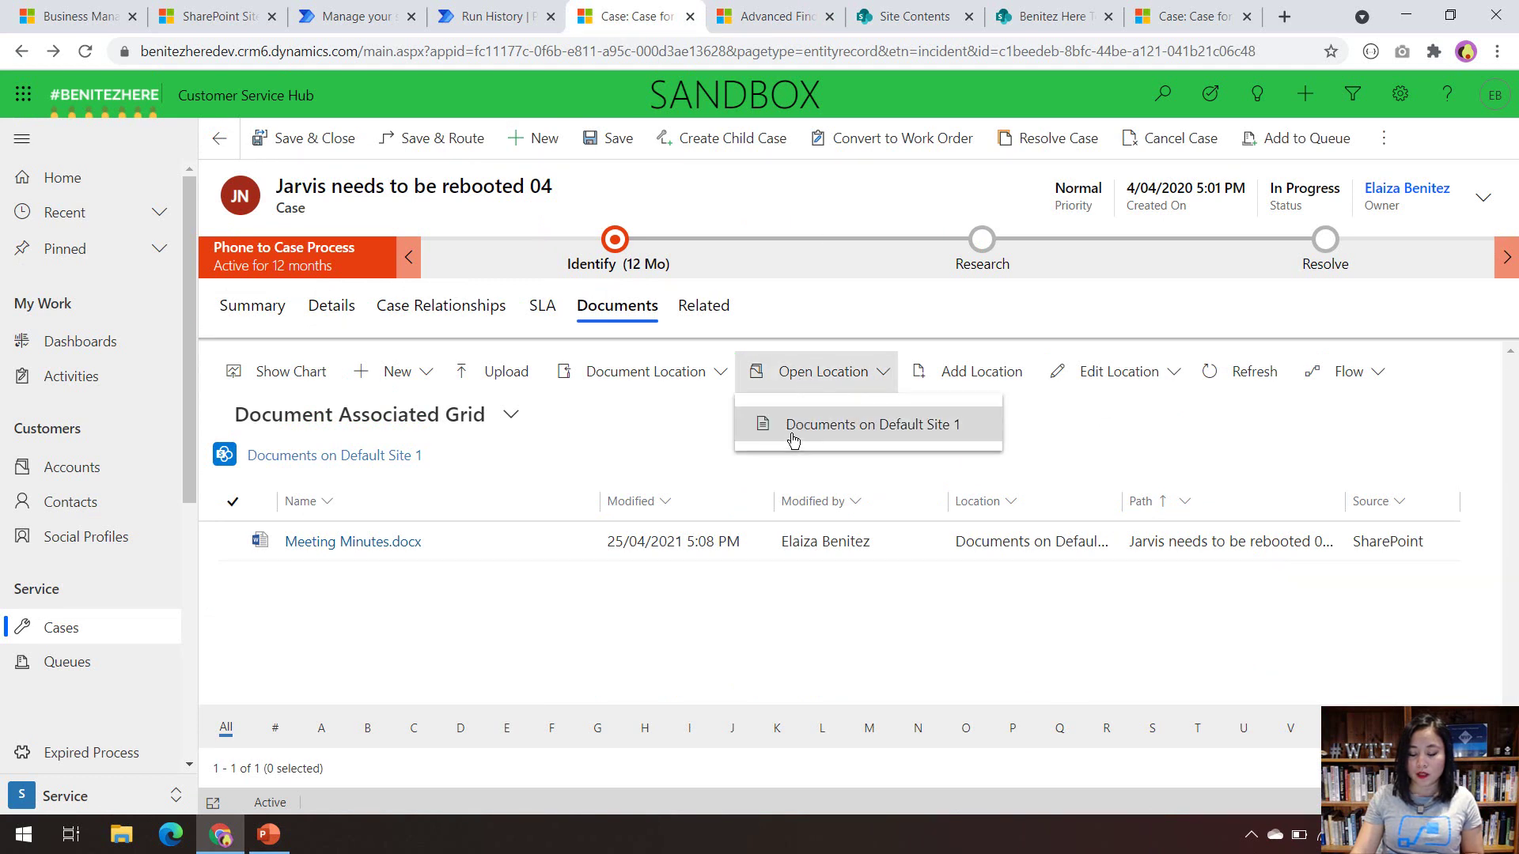
click(791, 435)
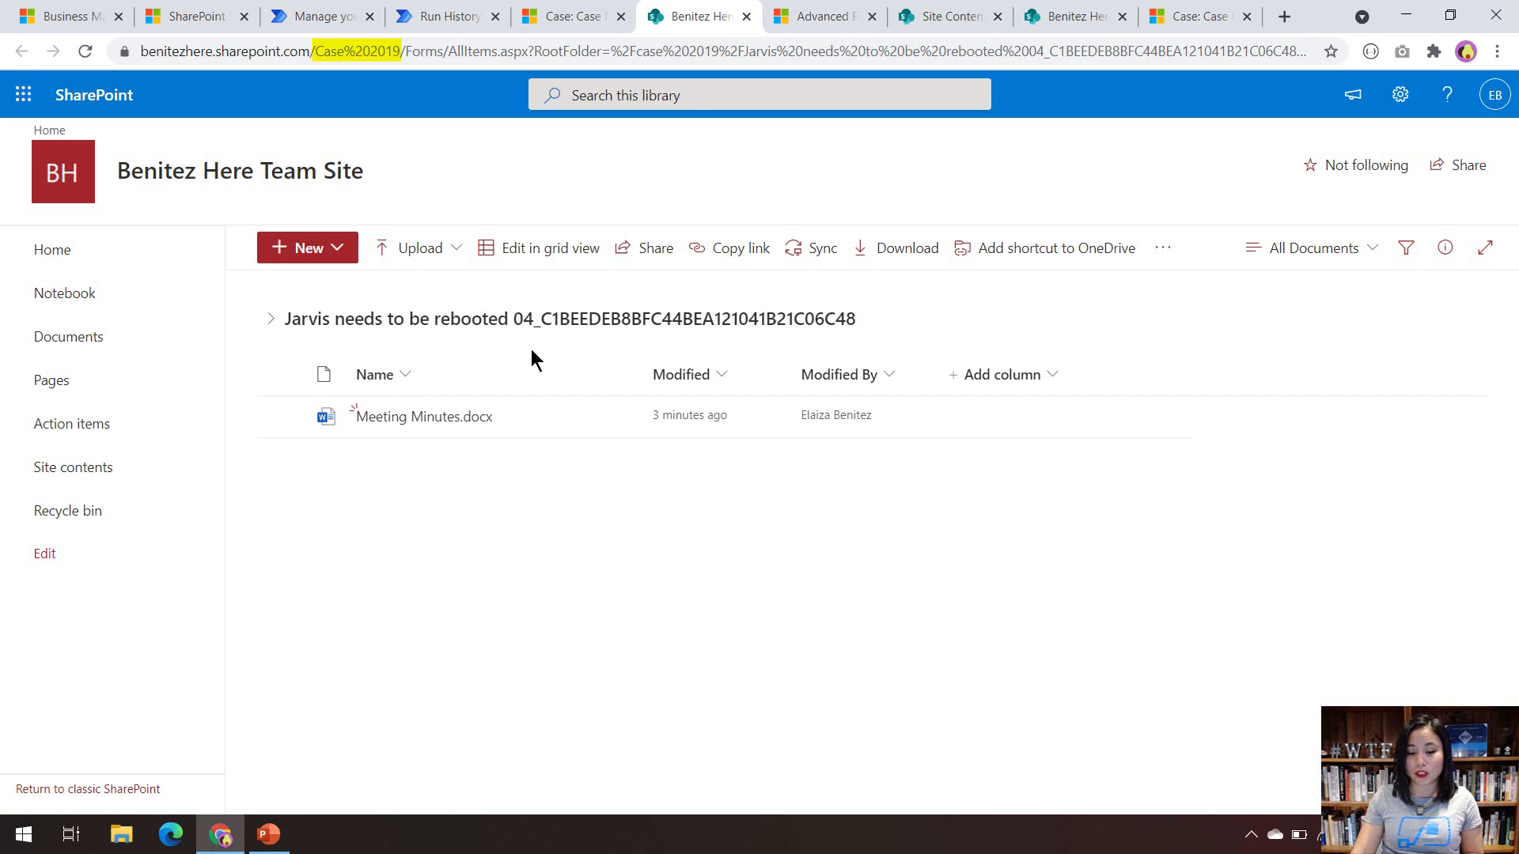
Switch to the Retrieve pym particles - demo case, check its Date acknowledged field and open its related documents.
click(578, 19)
click(1210, 16)
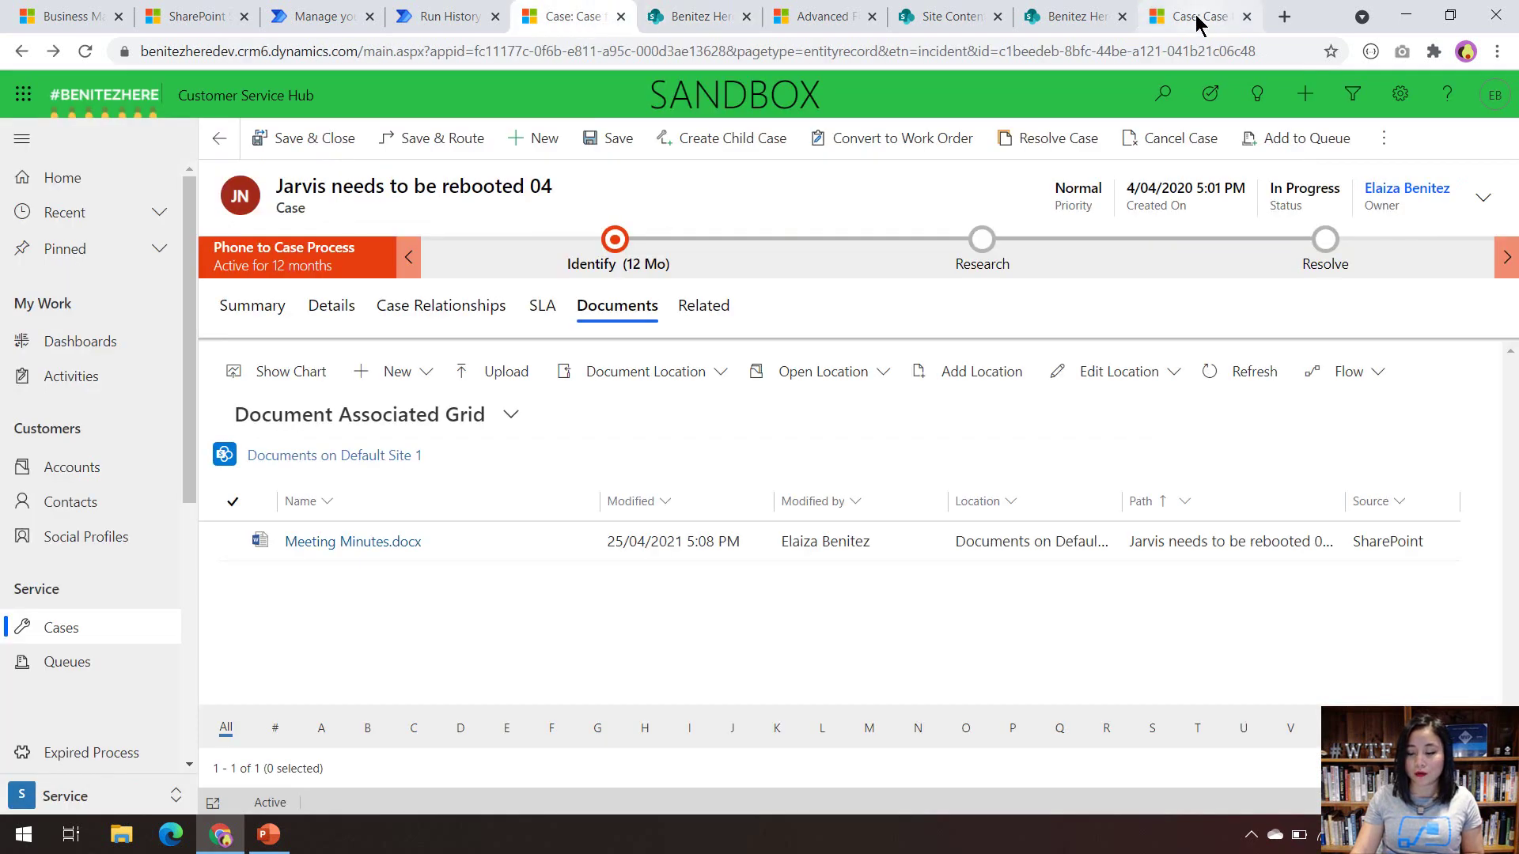
scroll(570, 644, down, 6)
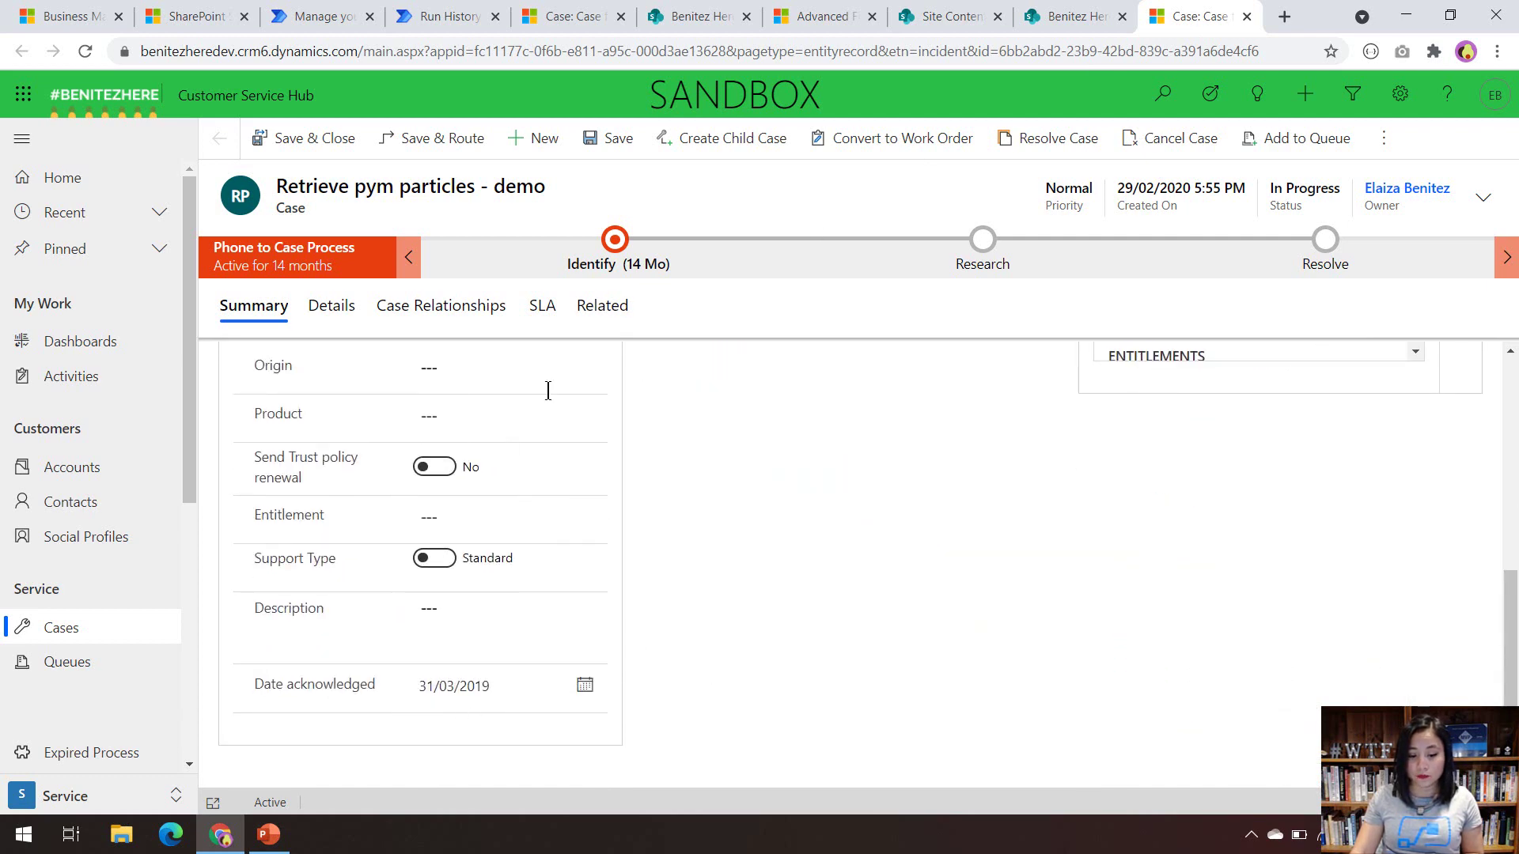
click(621, 318)
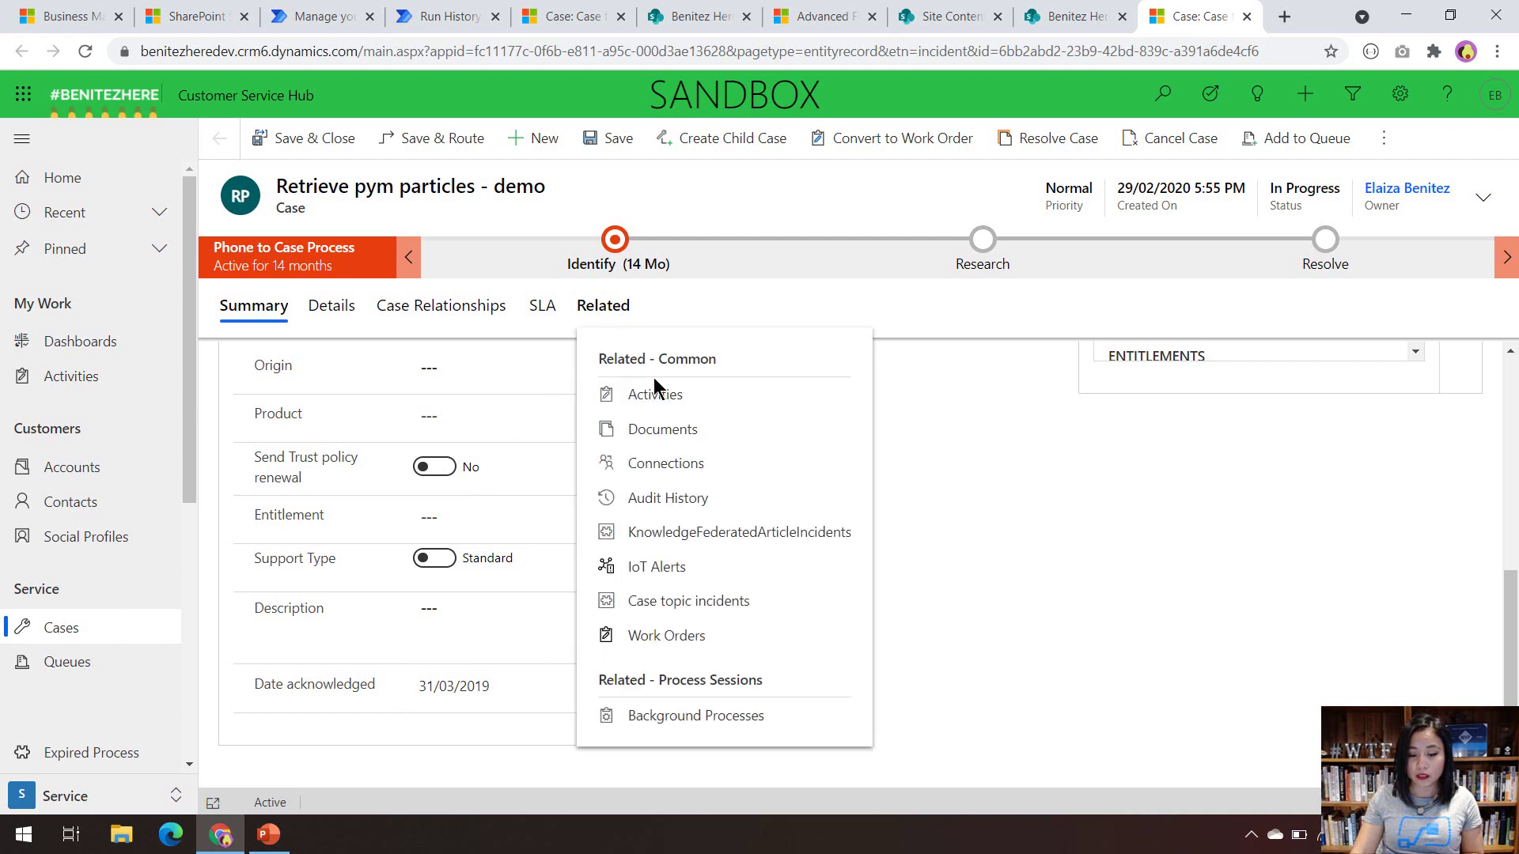
click(668, 435)
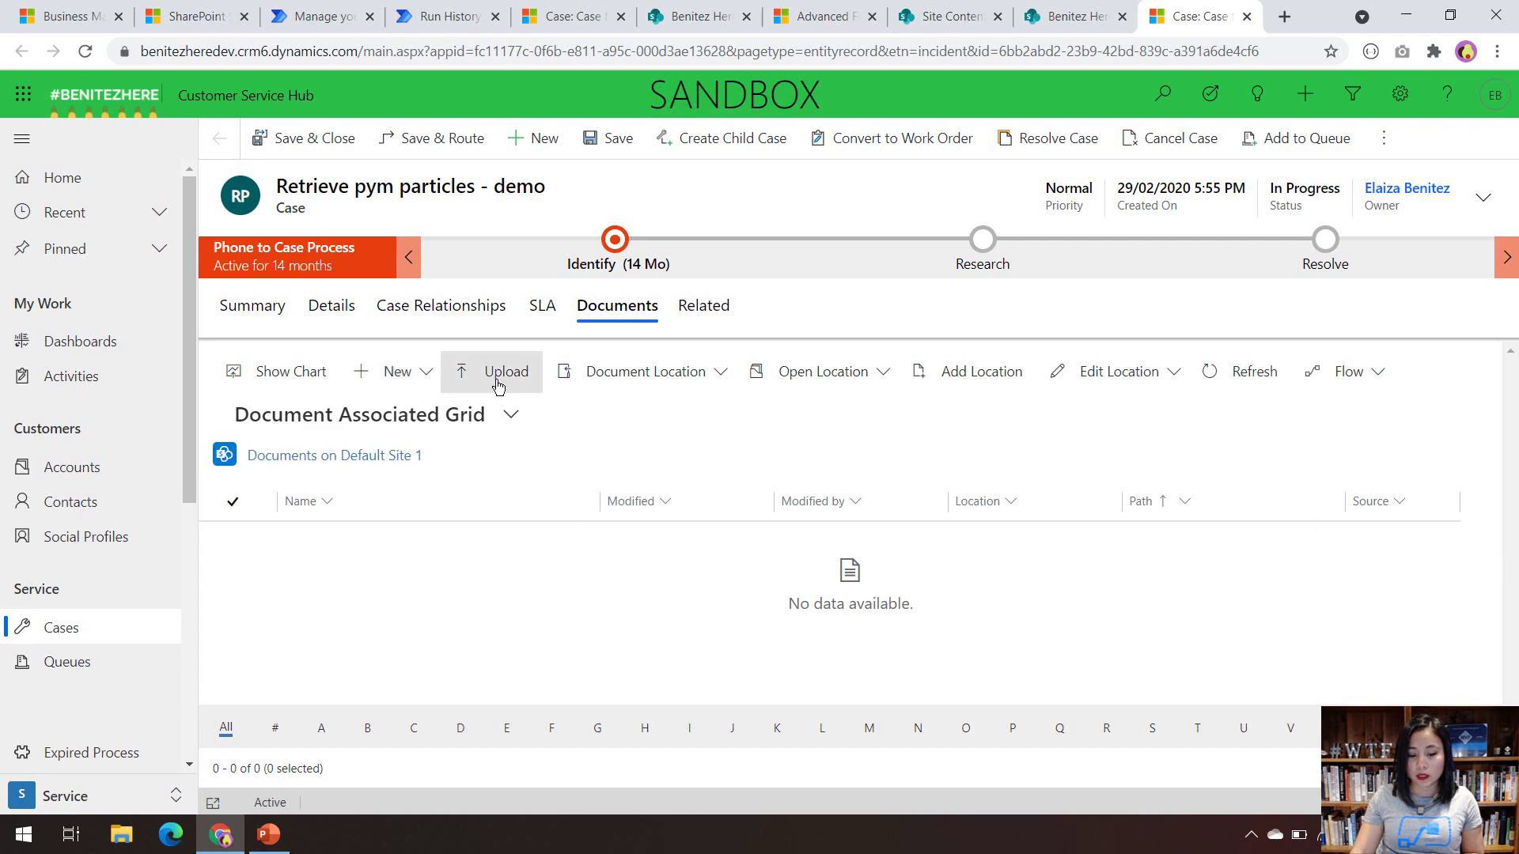
Upload Meeting Minutes.docx from the Test Attachments folder to the documents of the Retrieve pym particles - demo case.
click(501, 375)
click(738, 361)
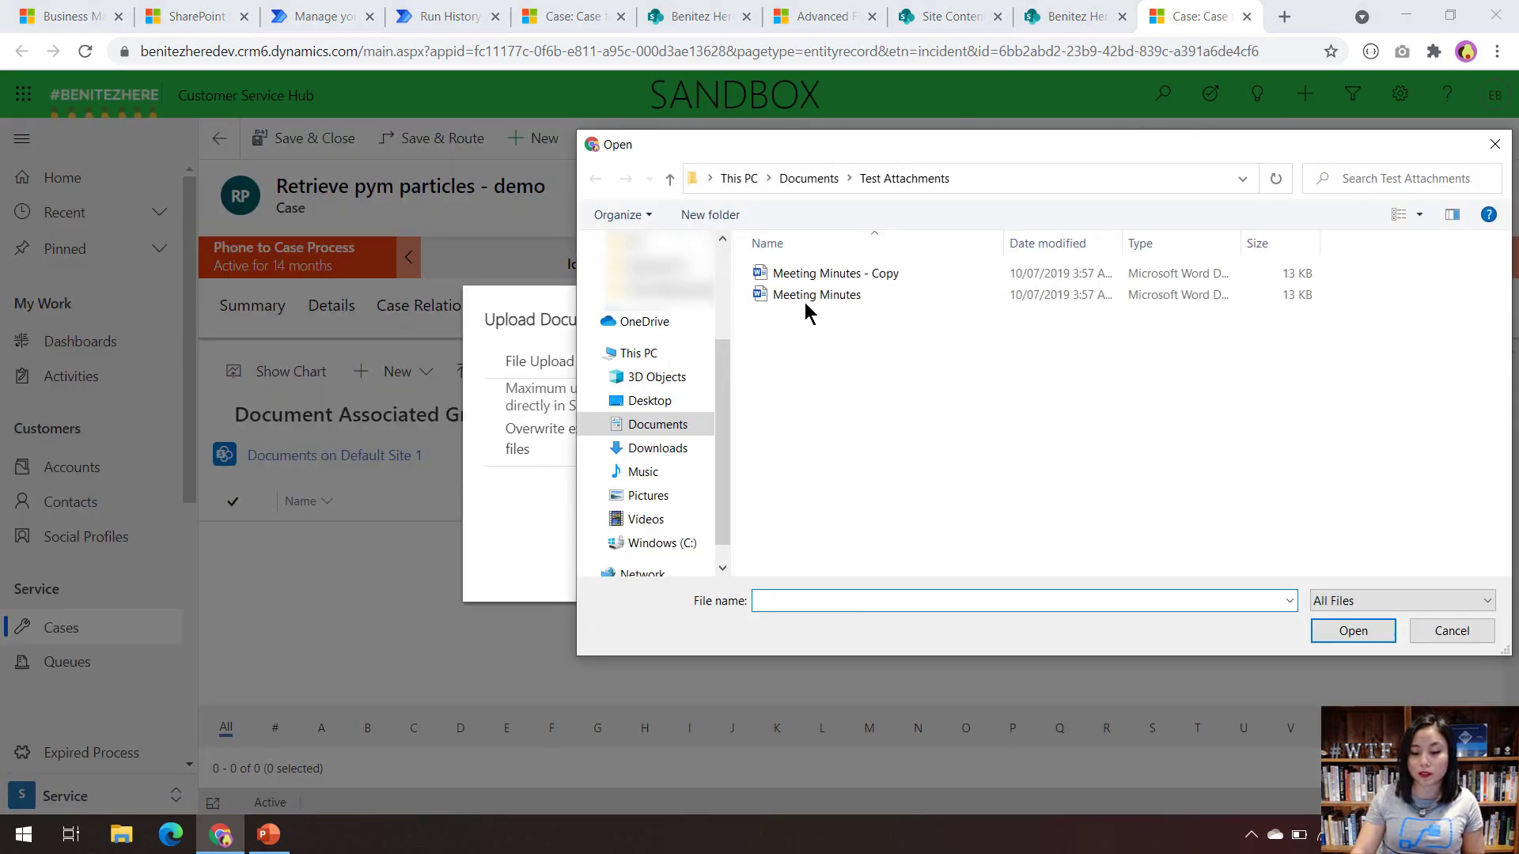
click(815, 296)
click(1352, 631)
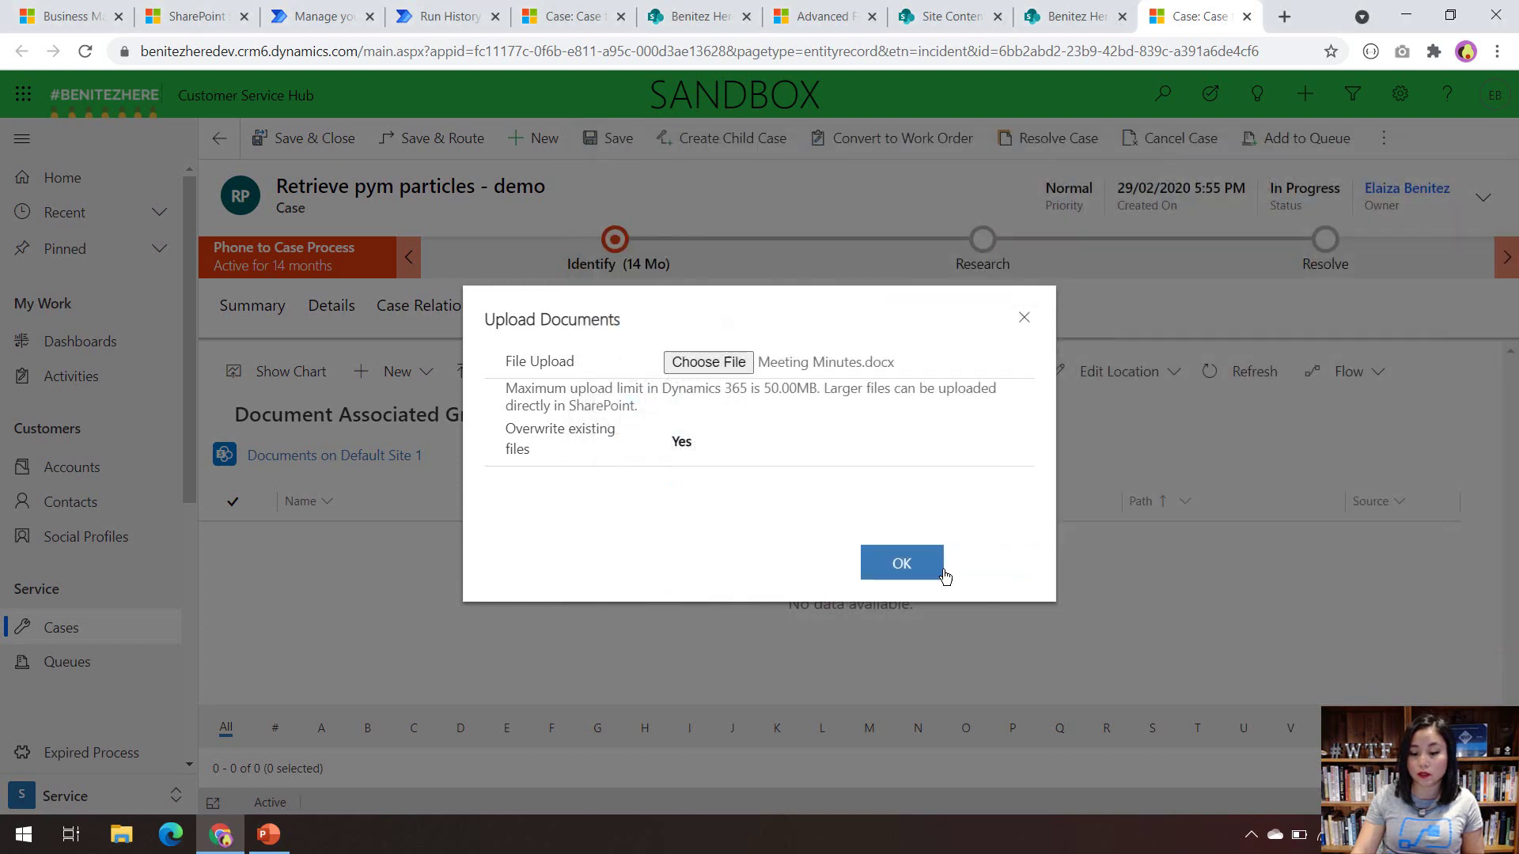
click(908, 563)
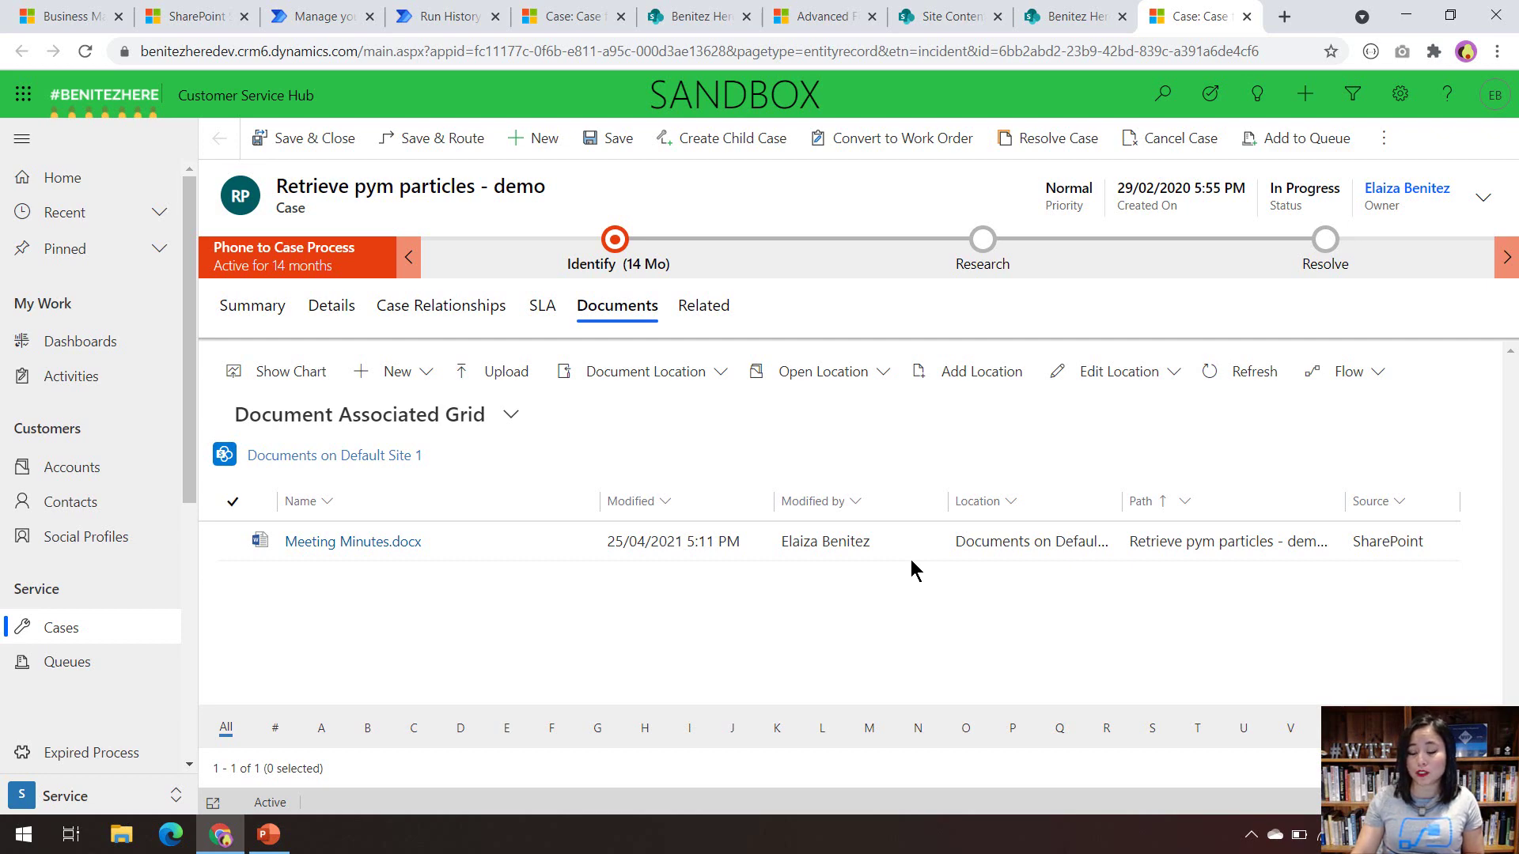
Switch to Power Automate, open the newest run of Document Location Management and examine the Condition's expression result and both branches.
click(427, 17)
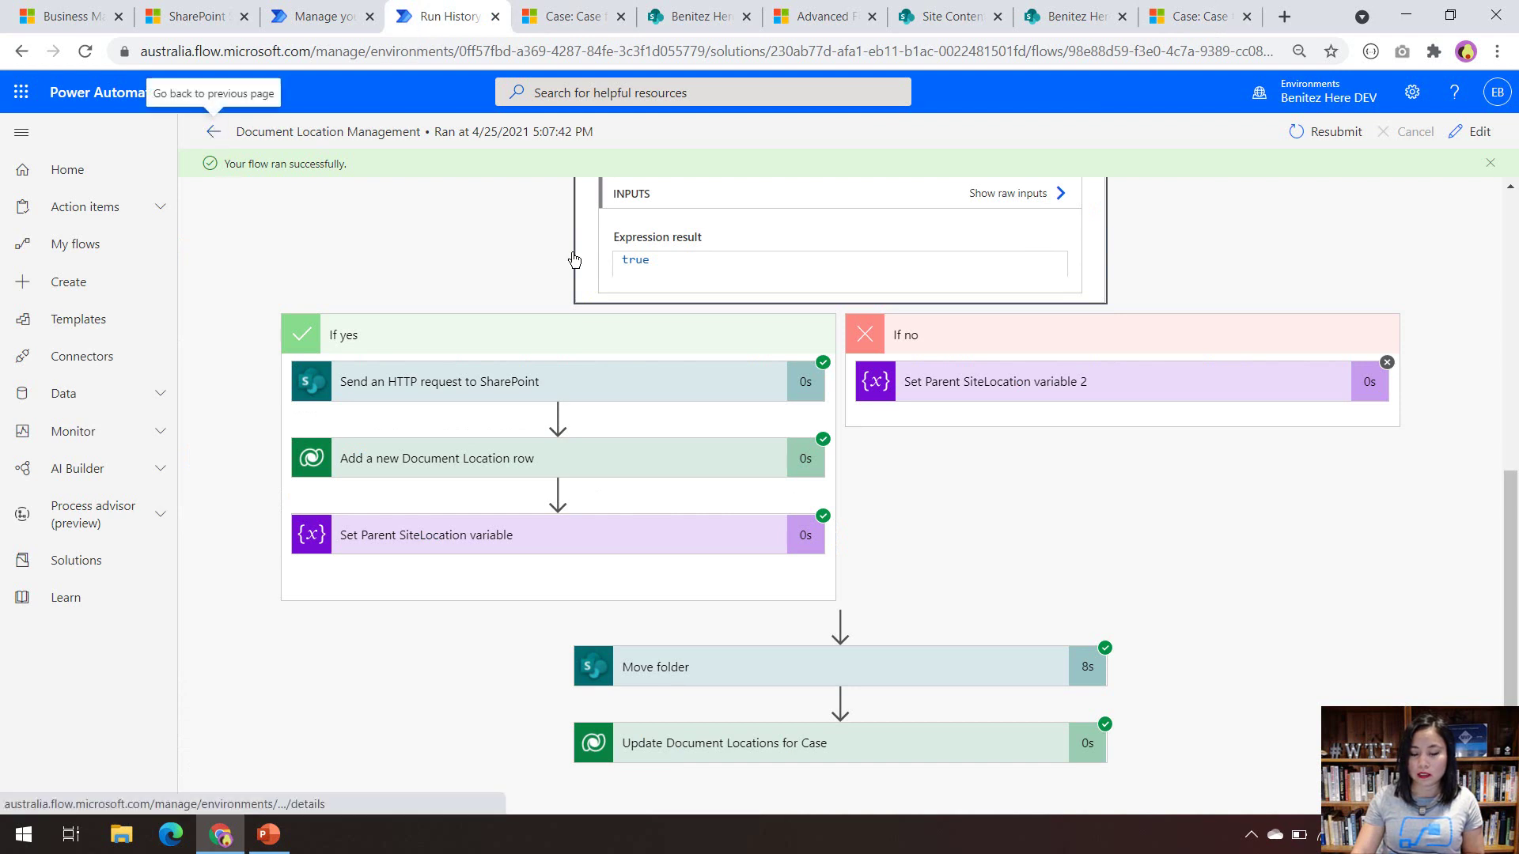
click(214, 132)
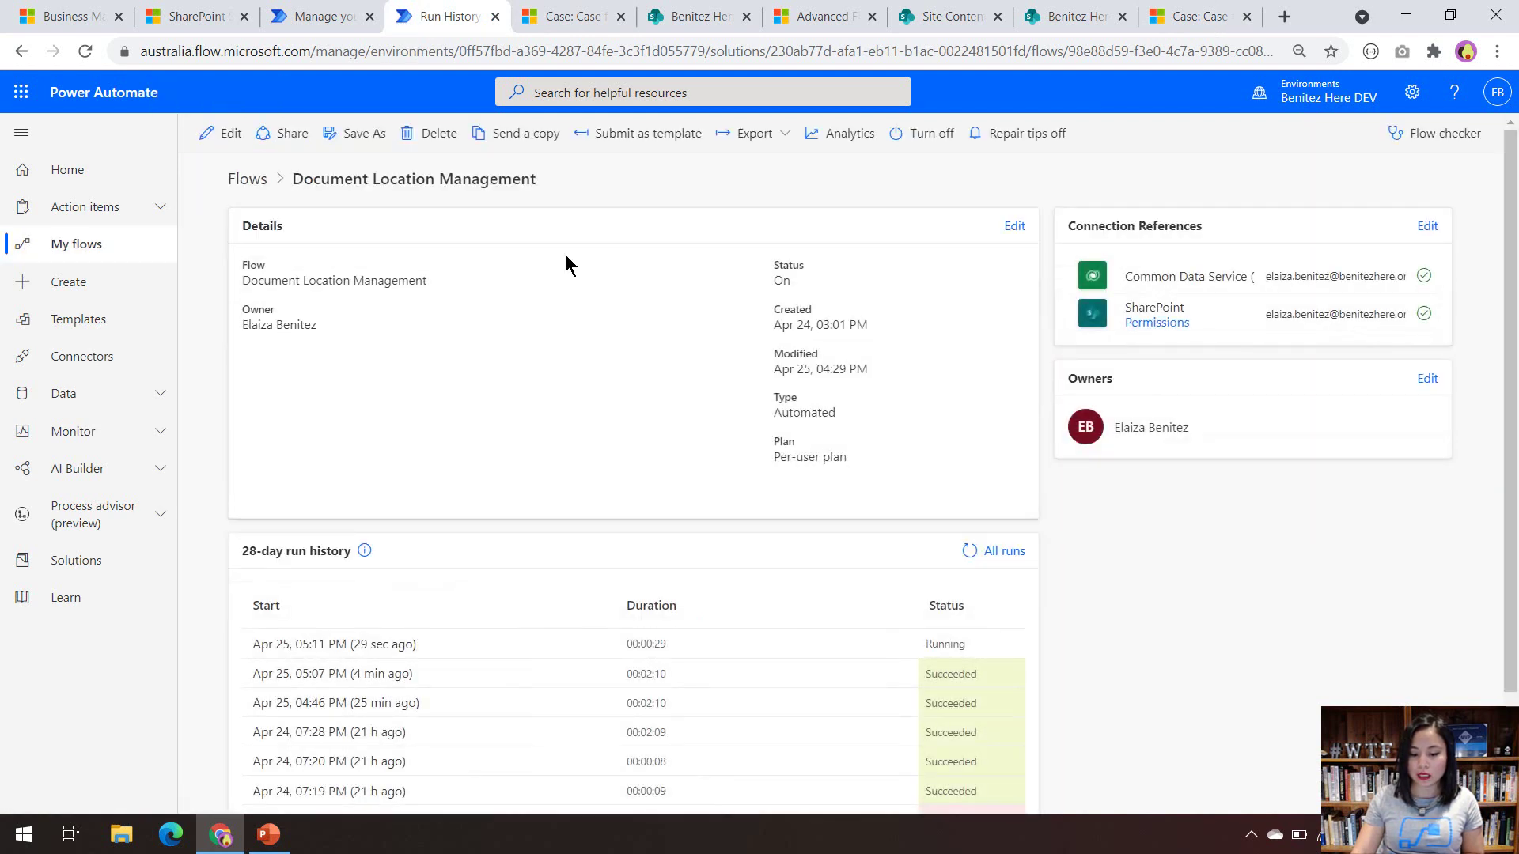
click(358, 644)
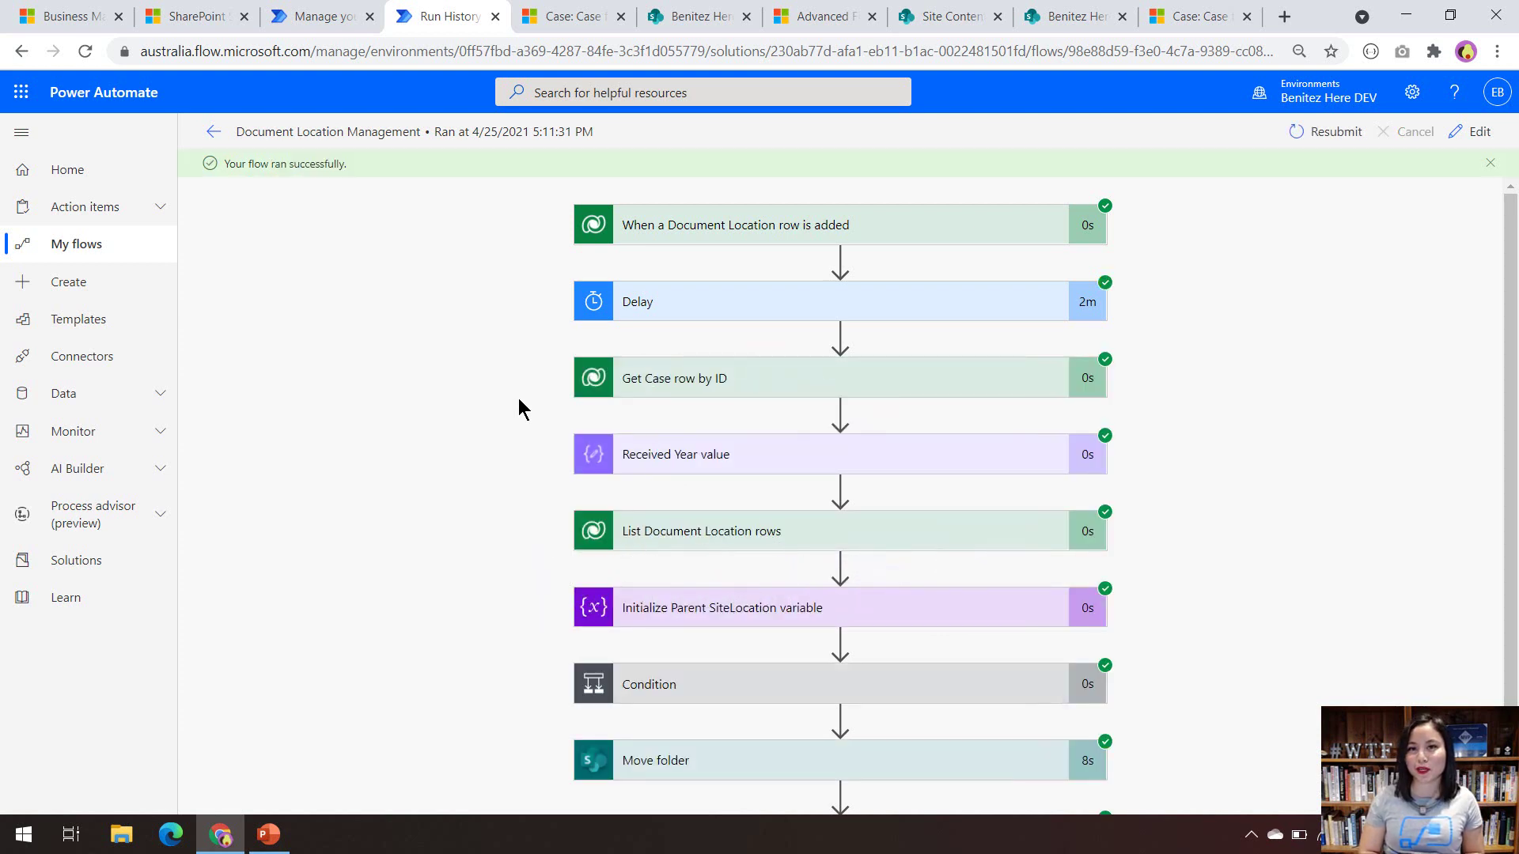
scroll(1147, 491, down, 2)
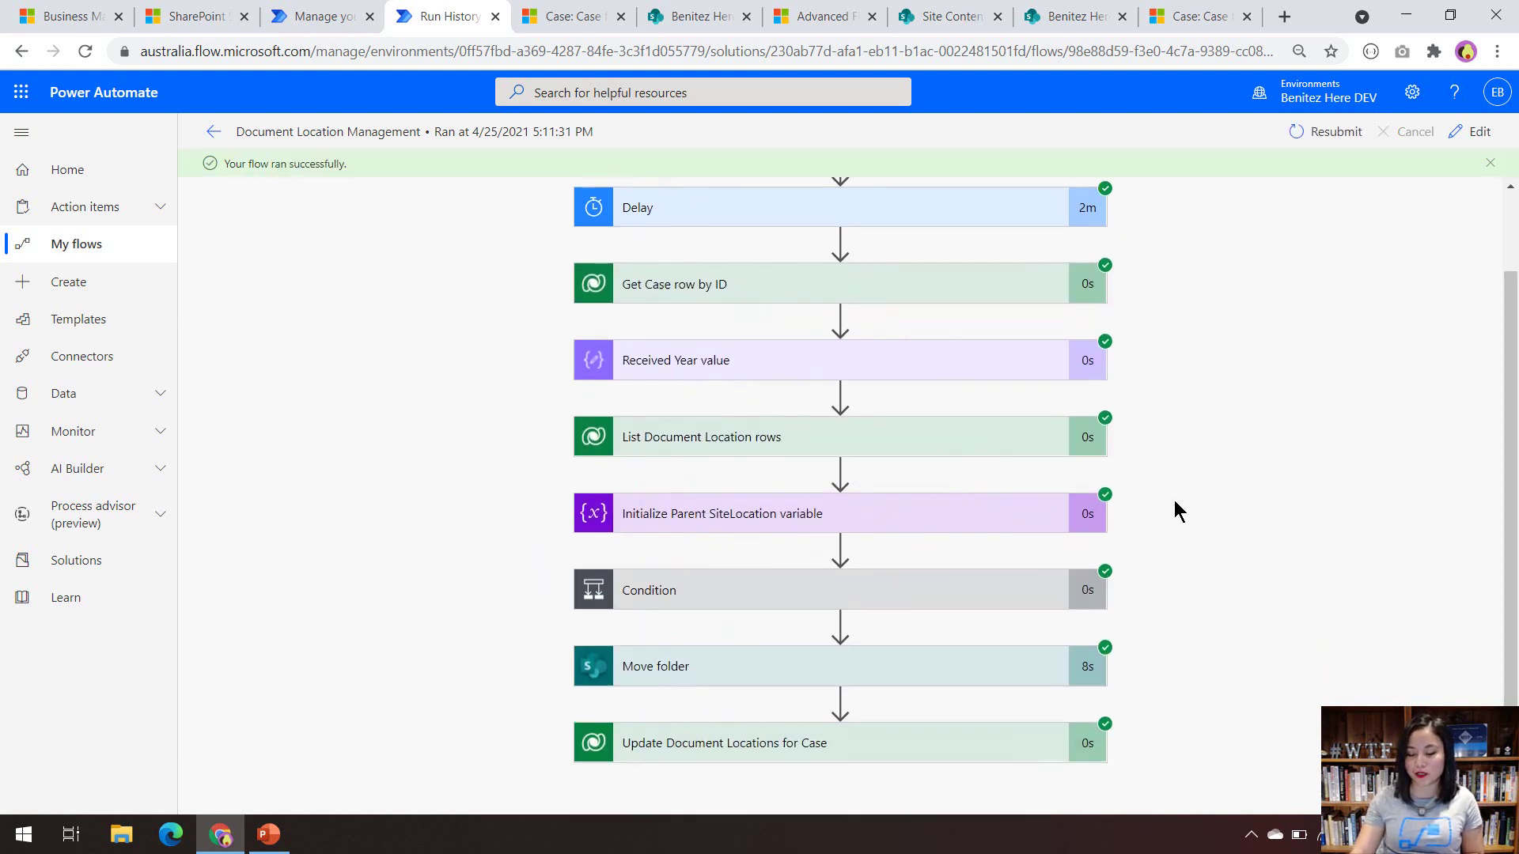
click(1068, 601)
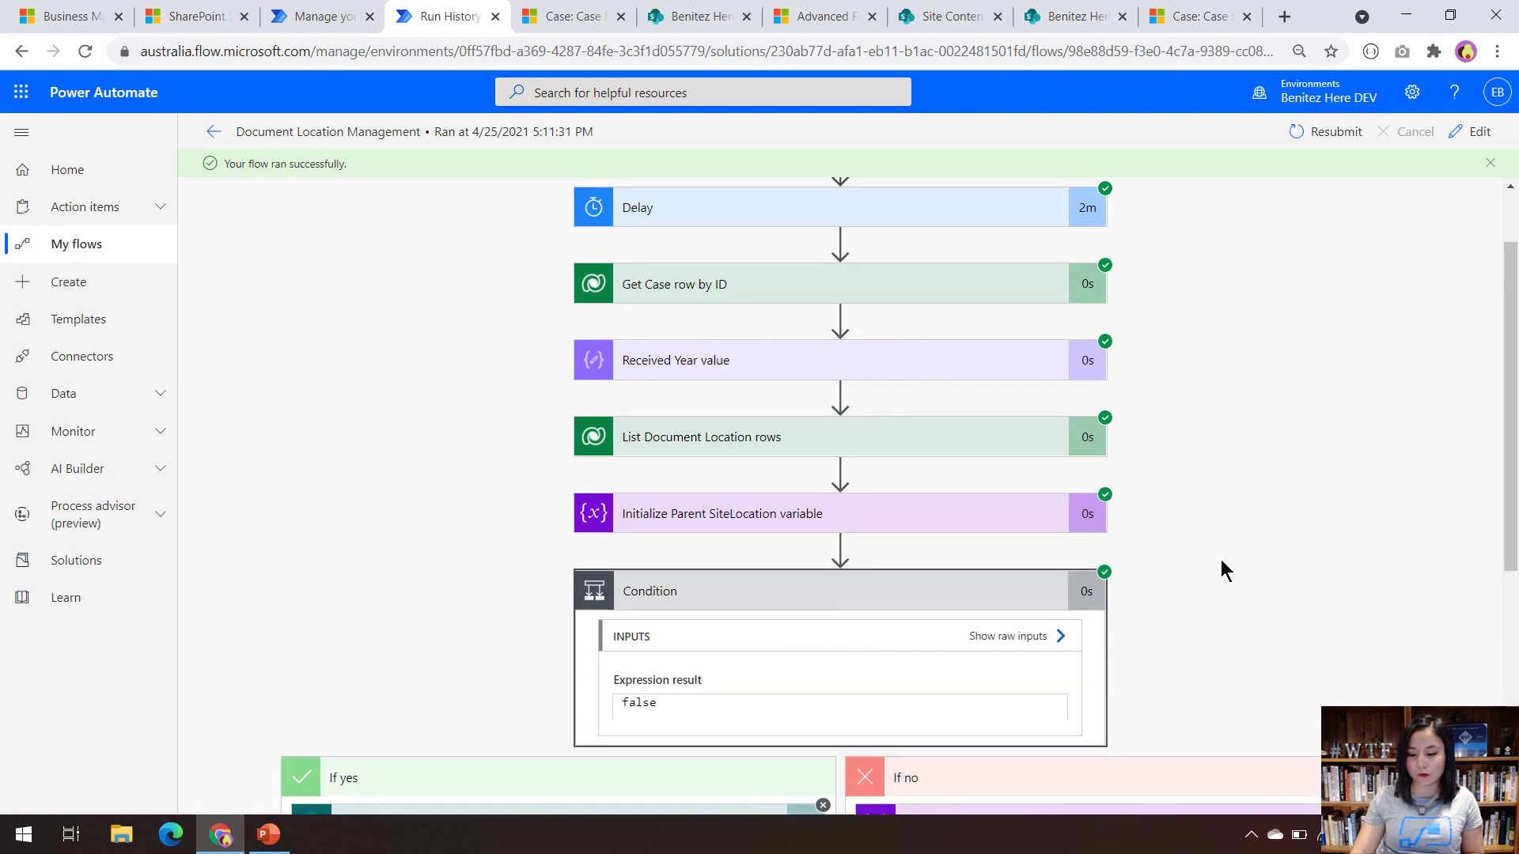
scroll(1221, 559, down, 4)
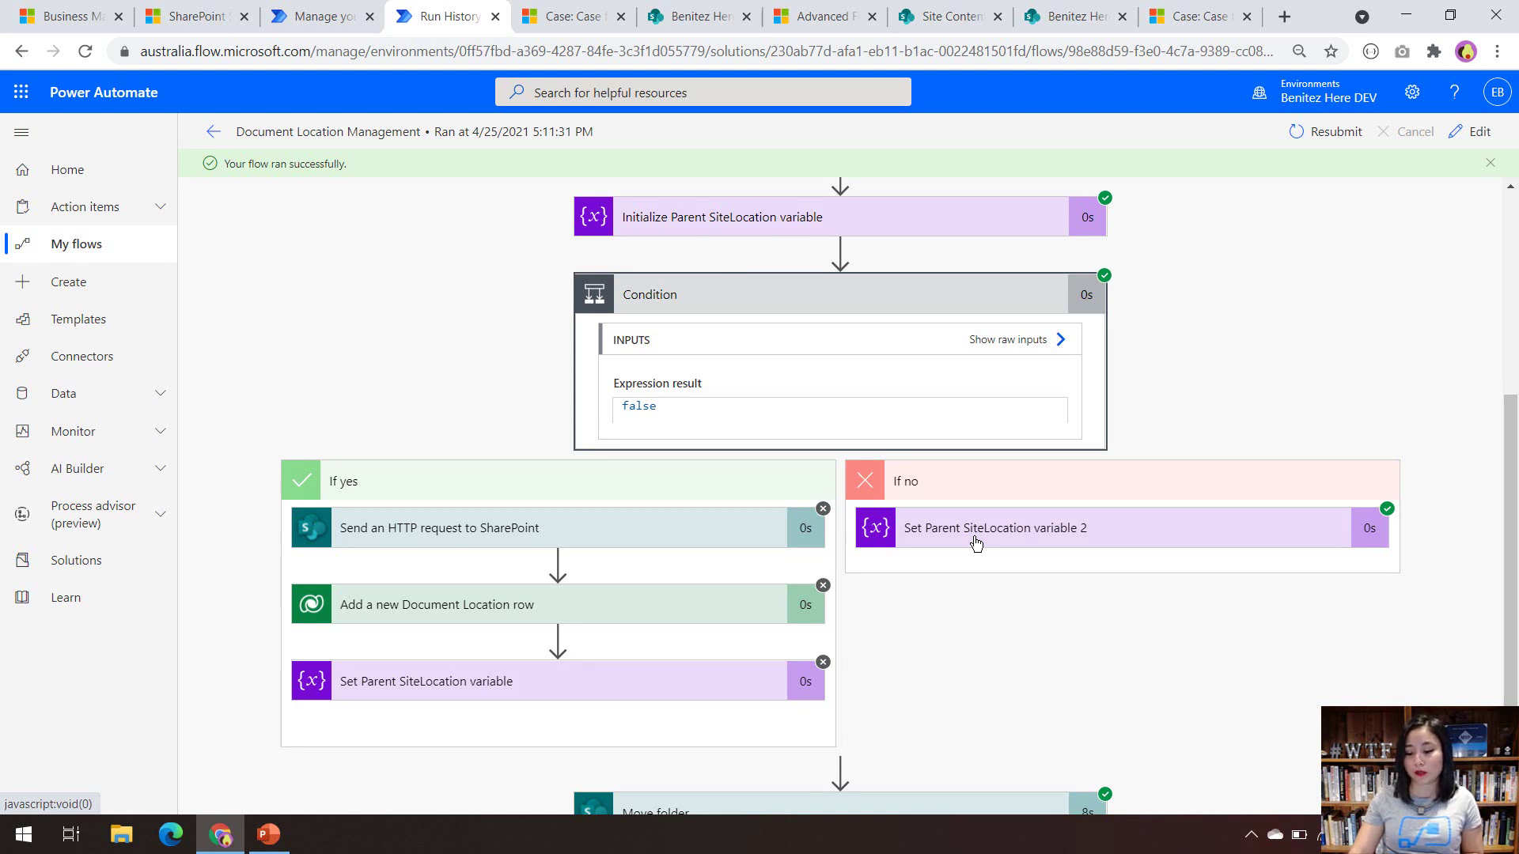
click(795, 296)
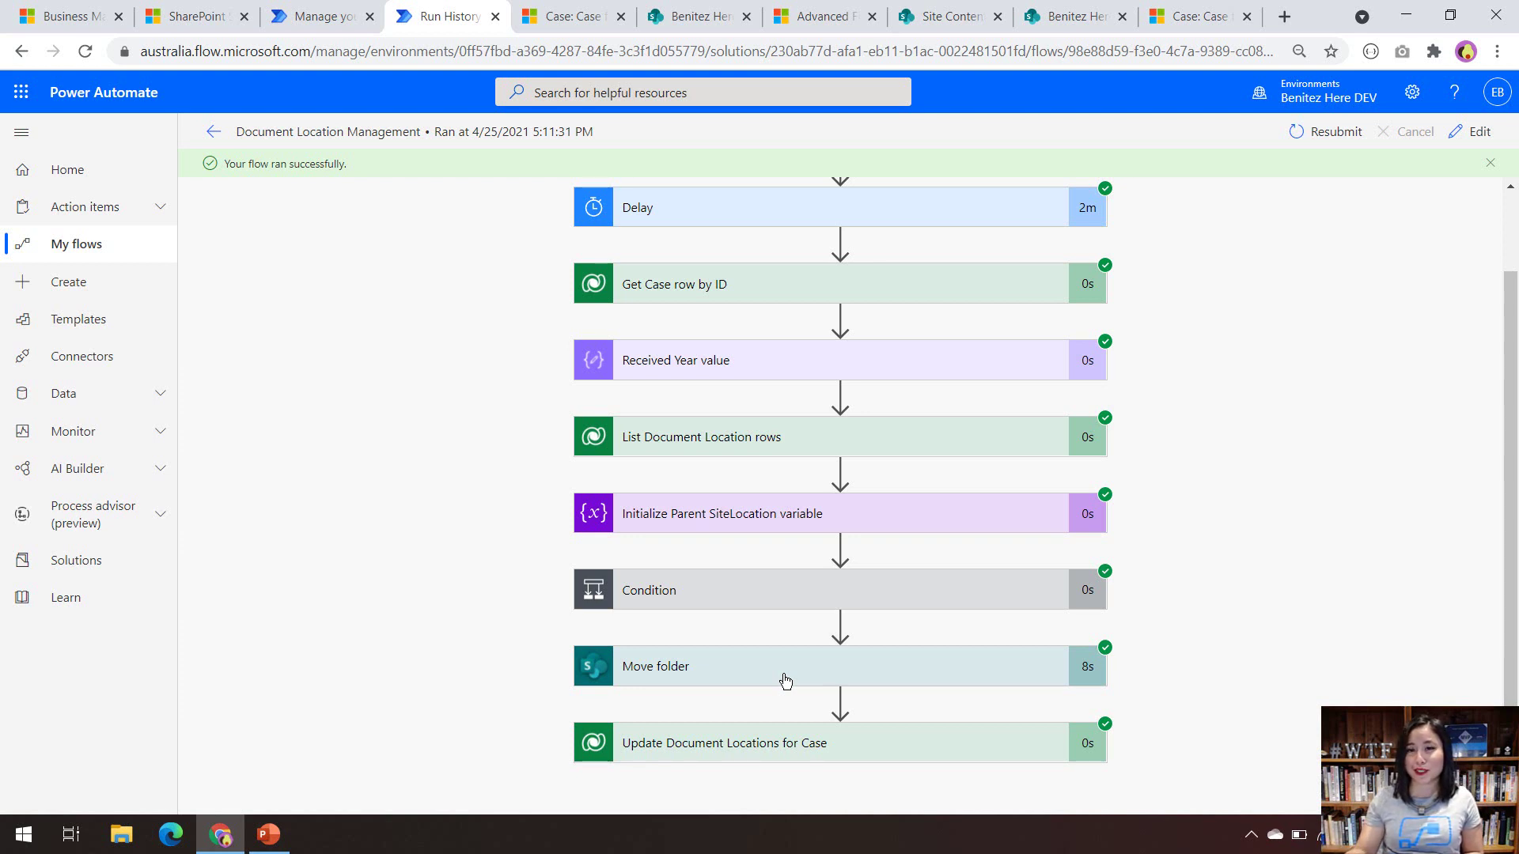
Return to the Case 2019 library in SharePoint and open the Retrieve pym particles - demo folder to check its files.
click(1068, 19)
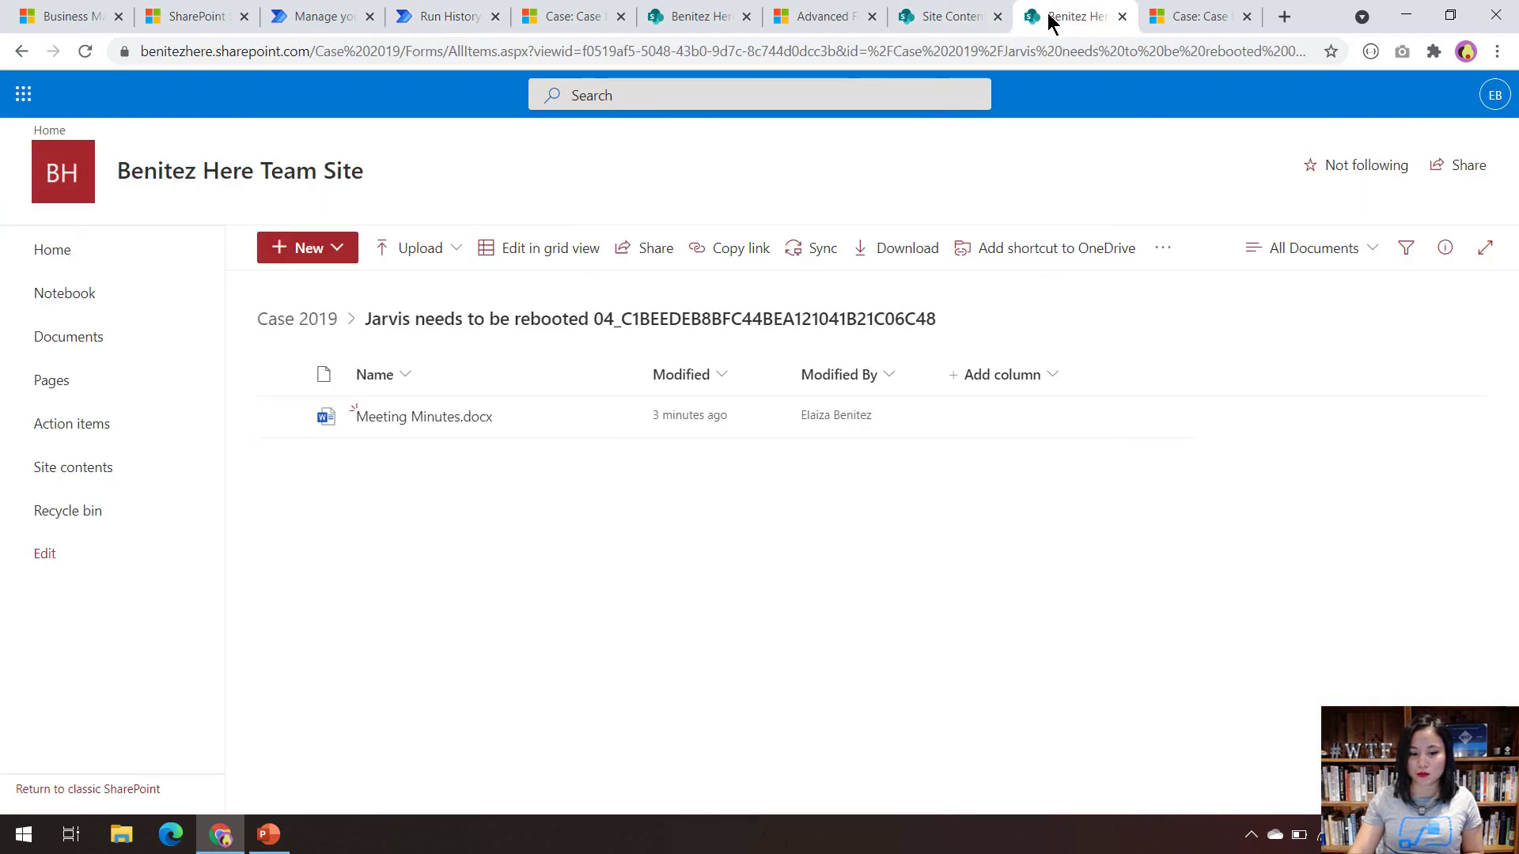
click(303, 327)
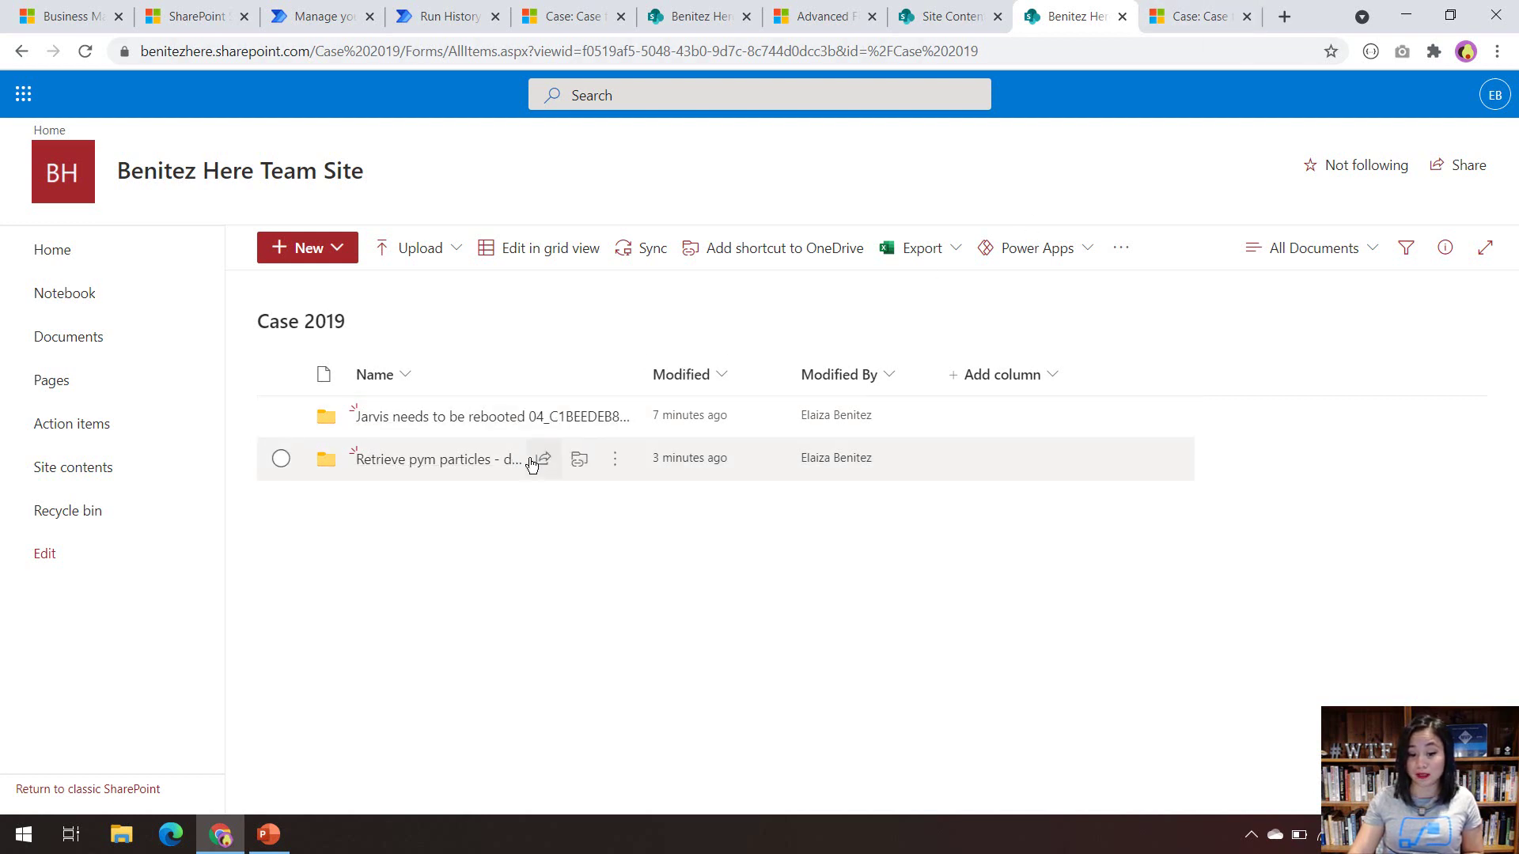
click(476, 460)
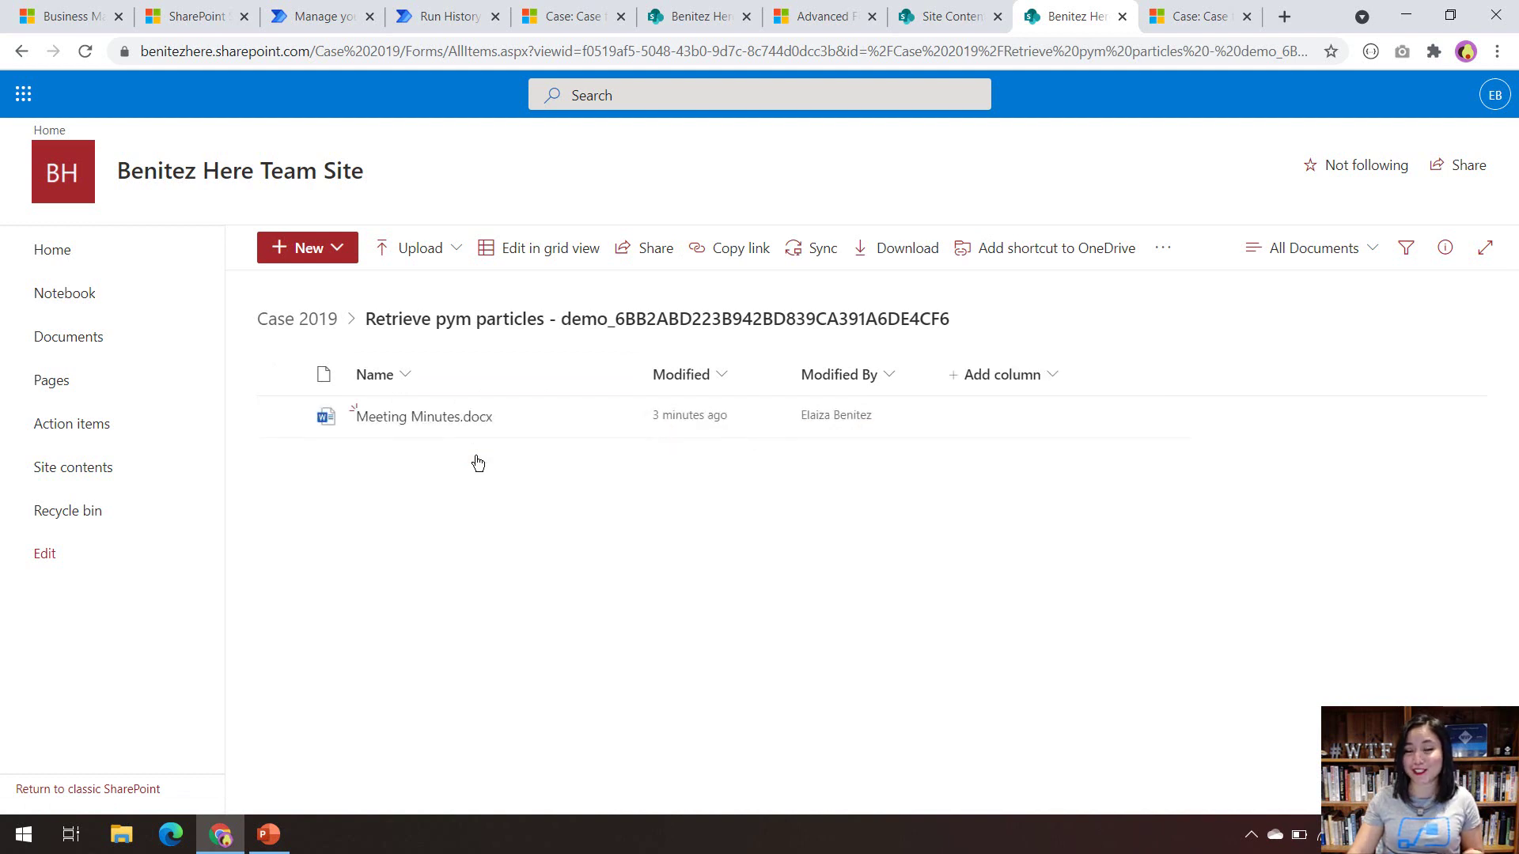
Open the Retrieve pym particles - demo case's document location in SharePoint and refresh the document locations in Advanced Find.
click(1197, 19)
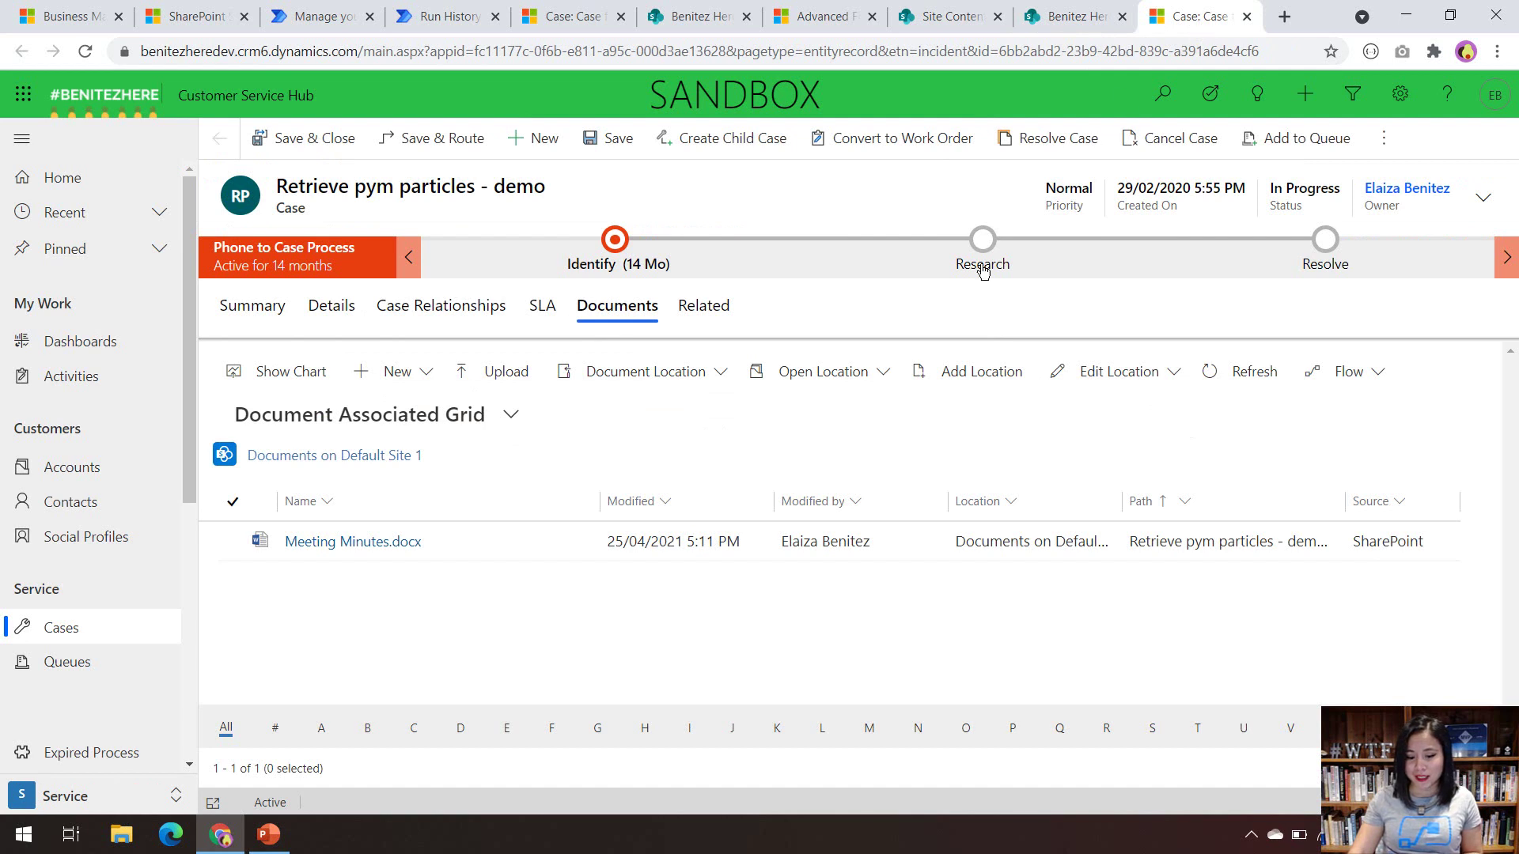
click(821, 373)
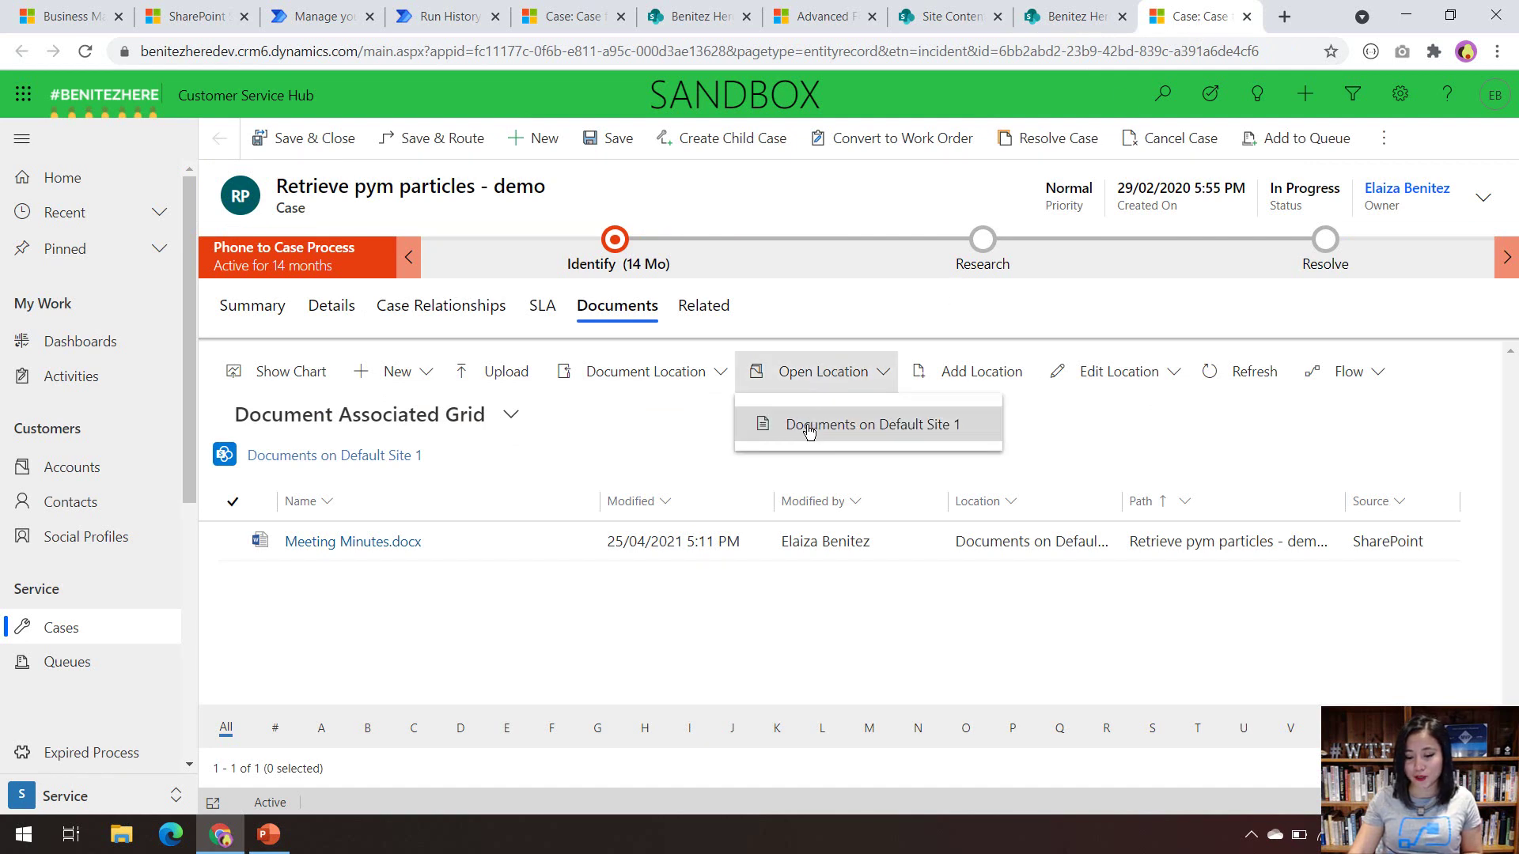
click(809, 427)
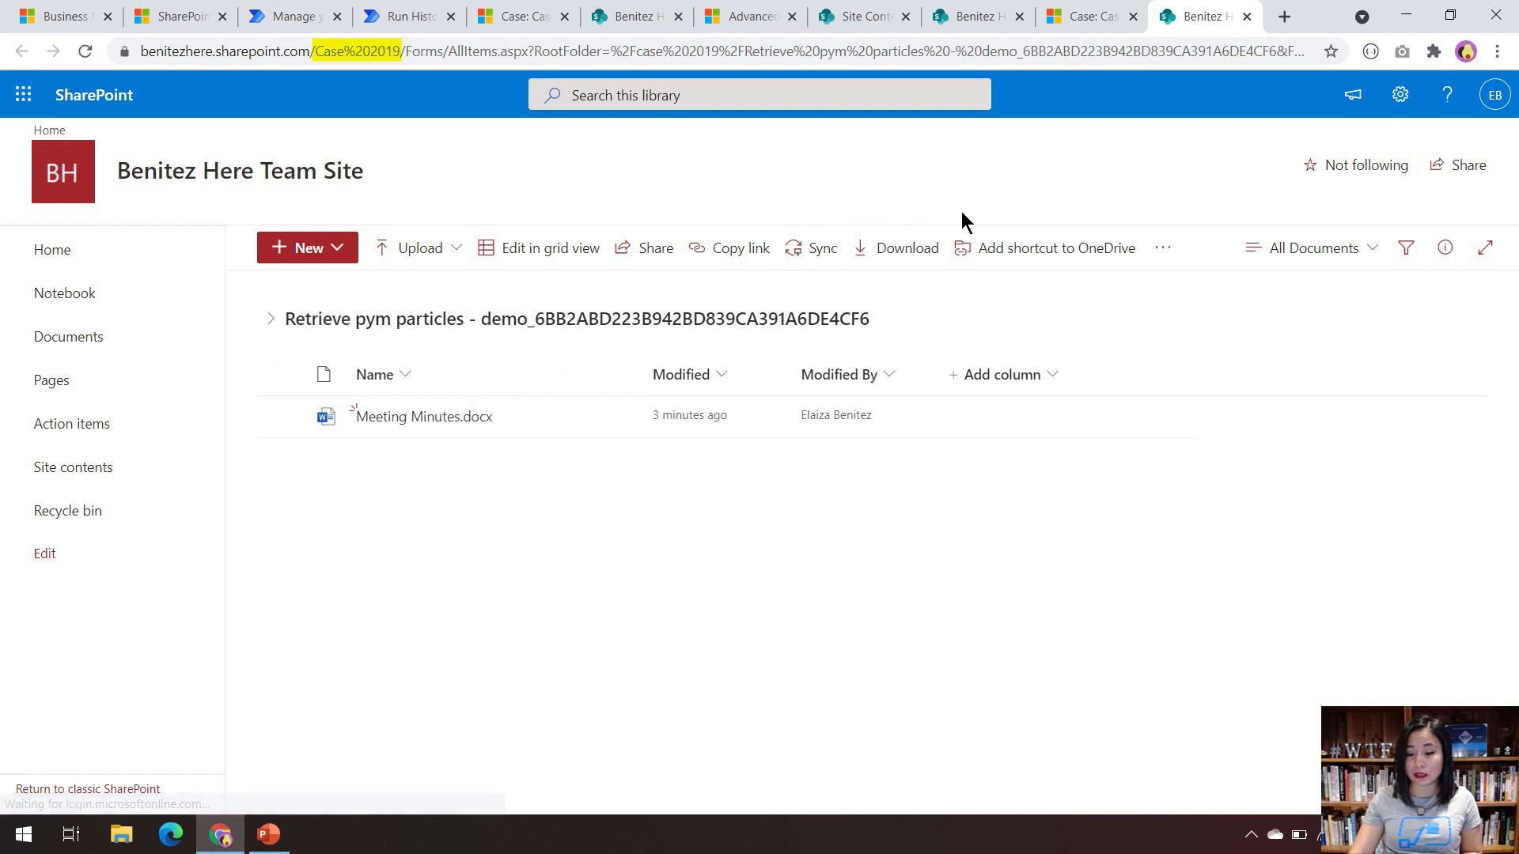
click(766, 19)
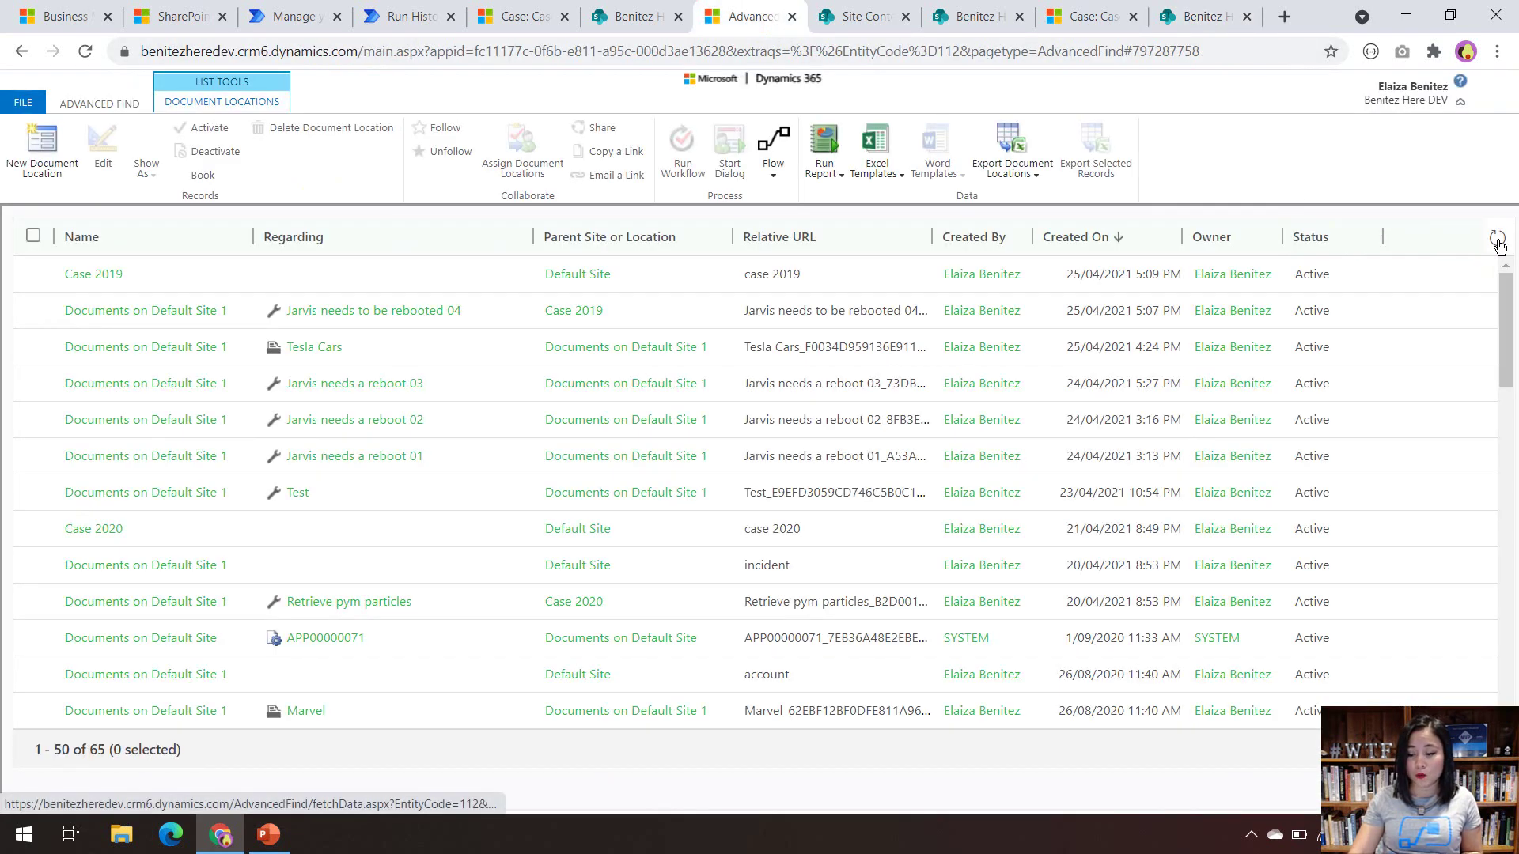
click(1498, 239)
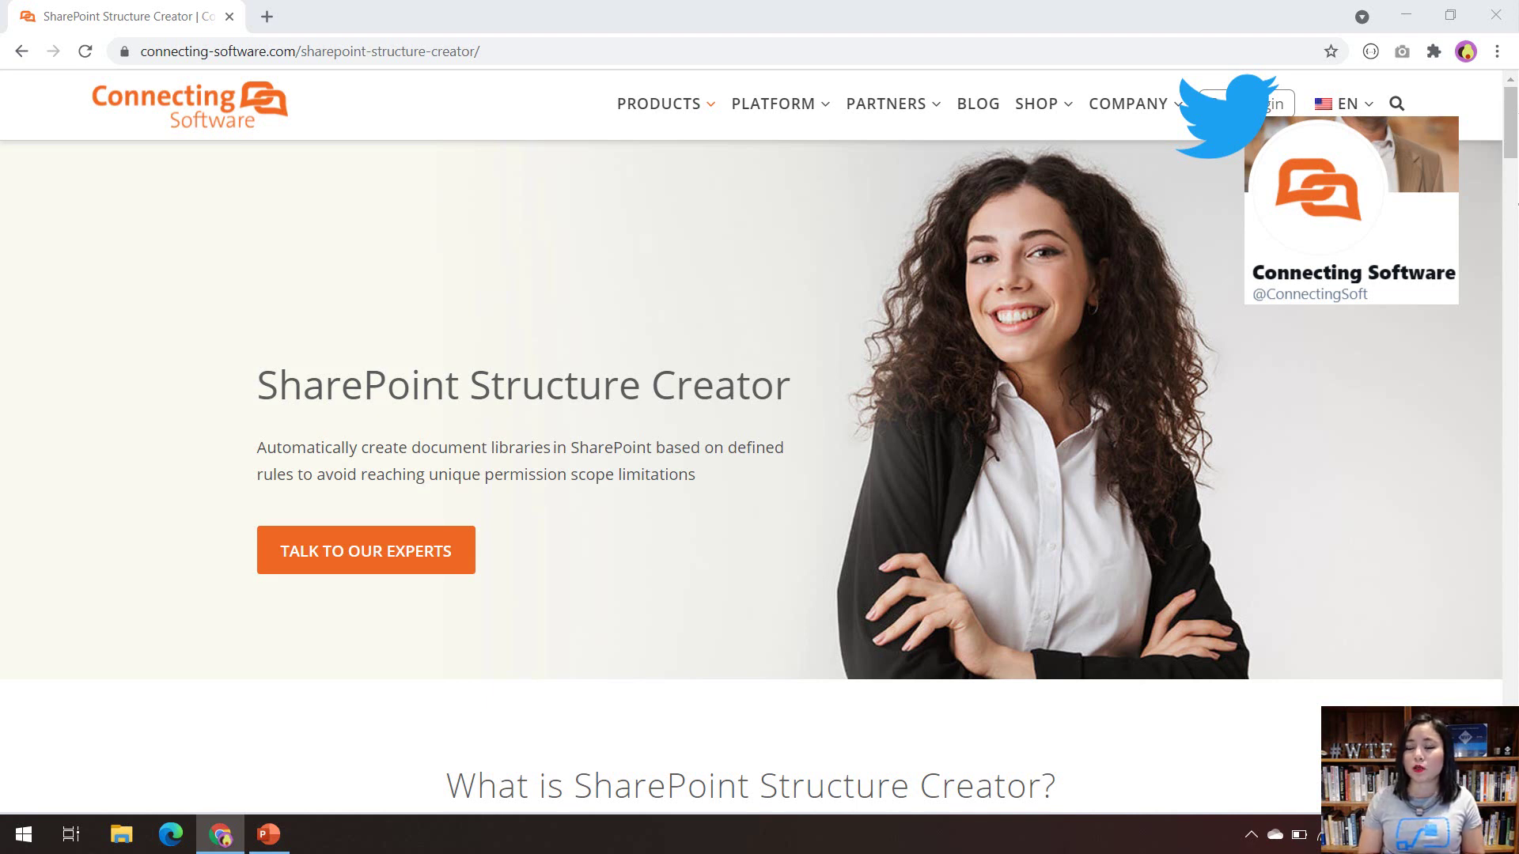
Review the Connecting Software pages on SharePoint Structure Creator and the CB Dynamics 365 to SharePoint Permissions Replicator.
drag(1510, 133, 1516, 250)
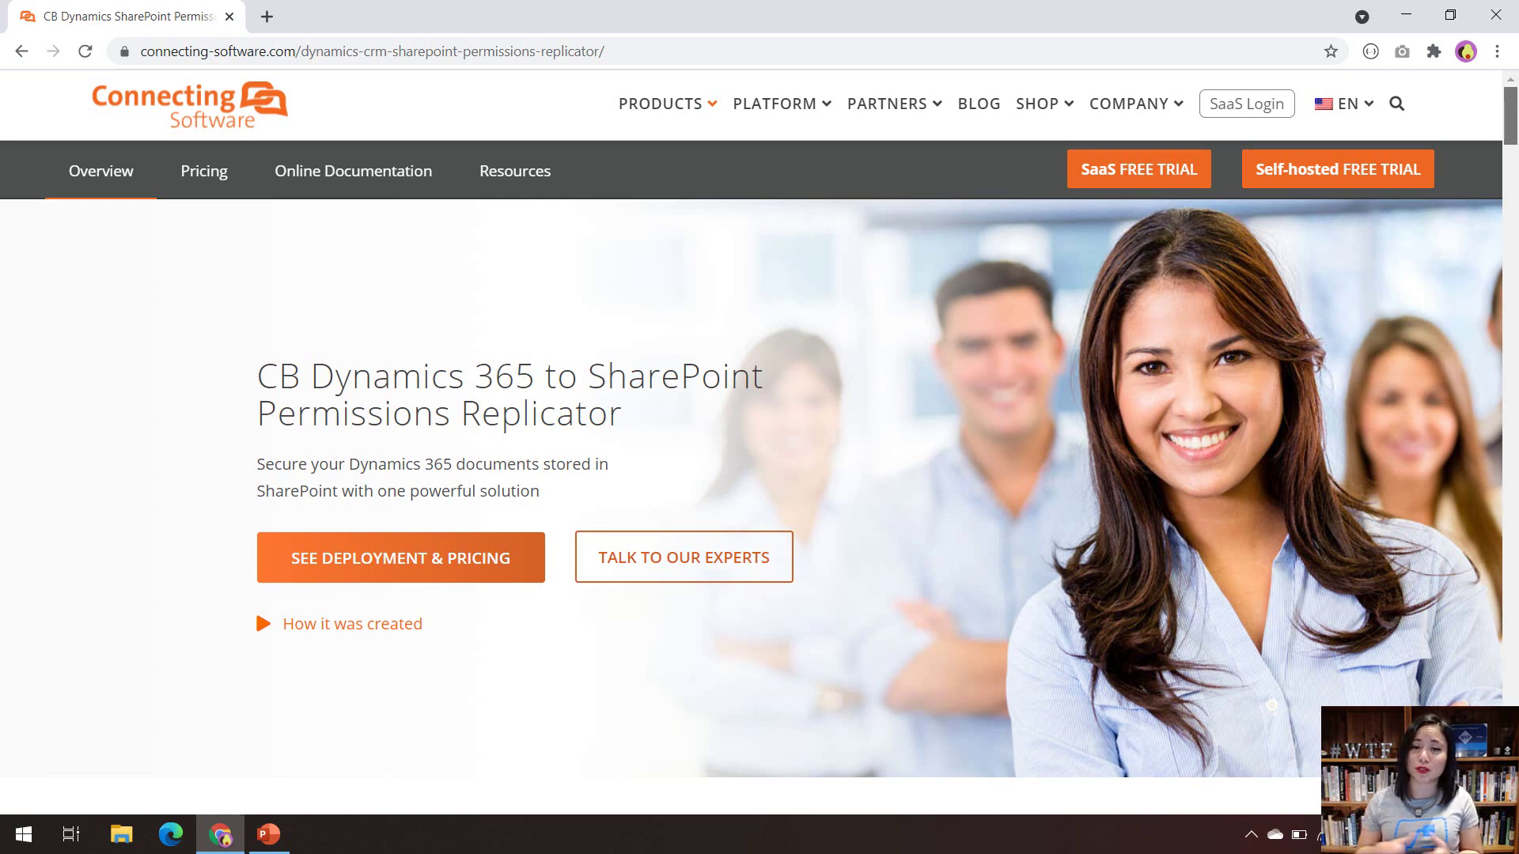
scroll(1509, 151, down, 3)
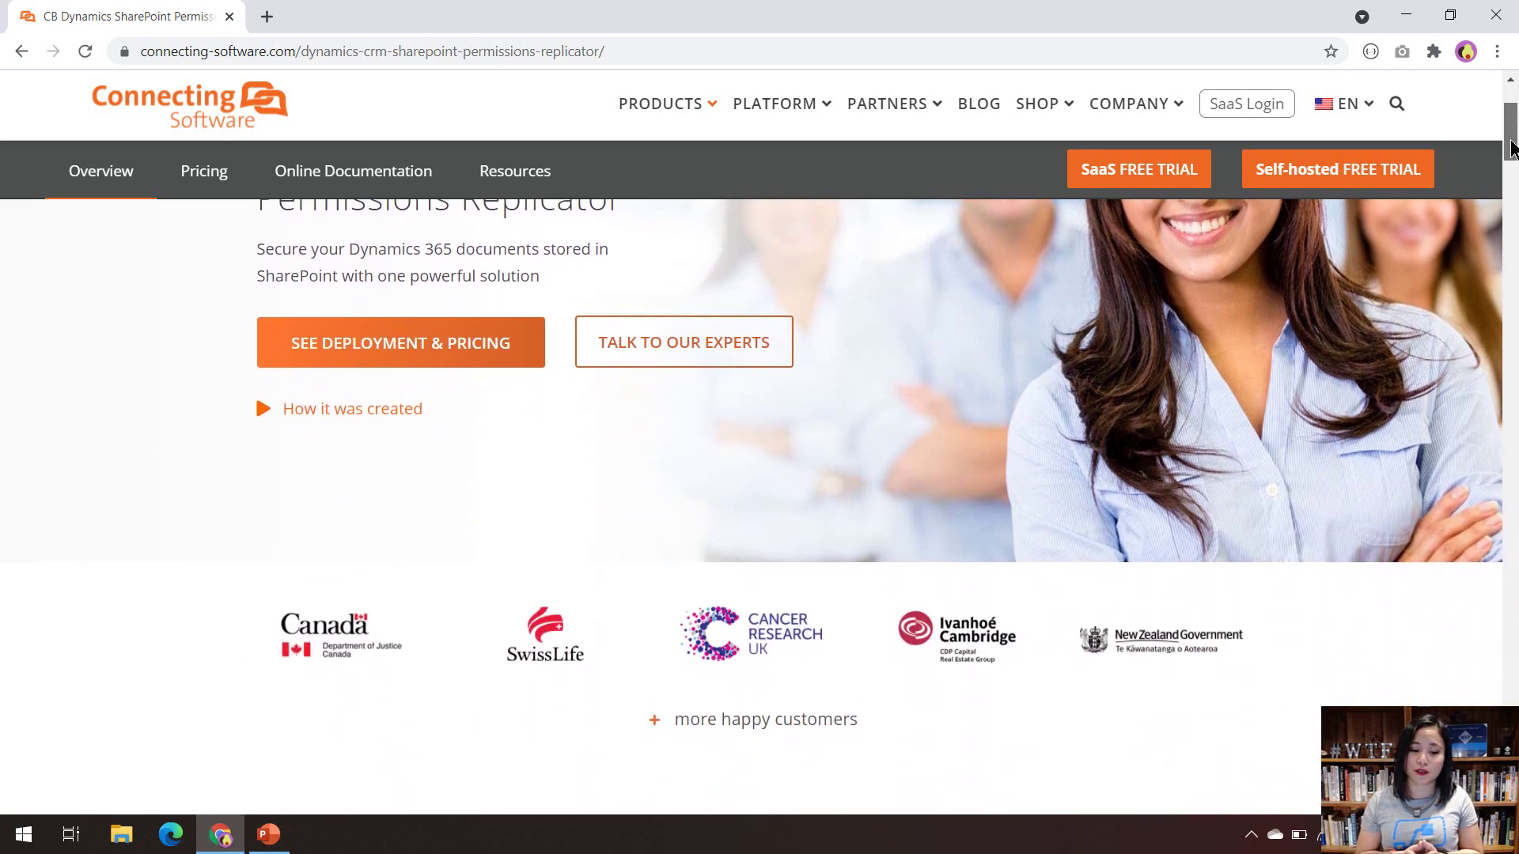
drag(1508, 151, 1469, 224)
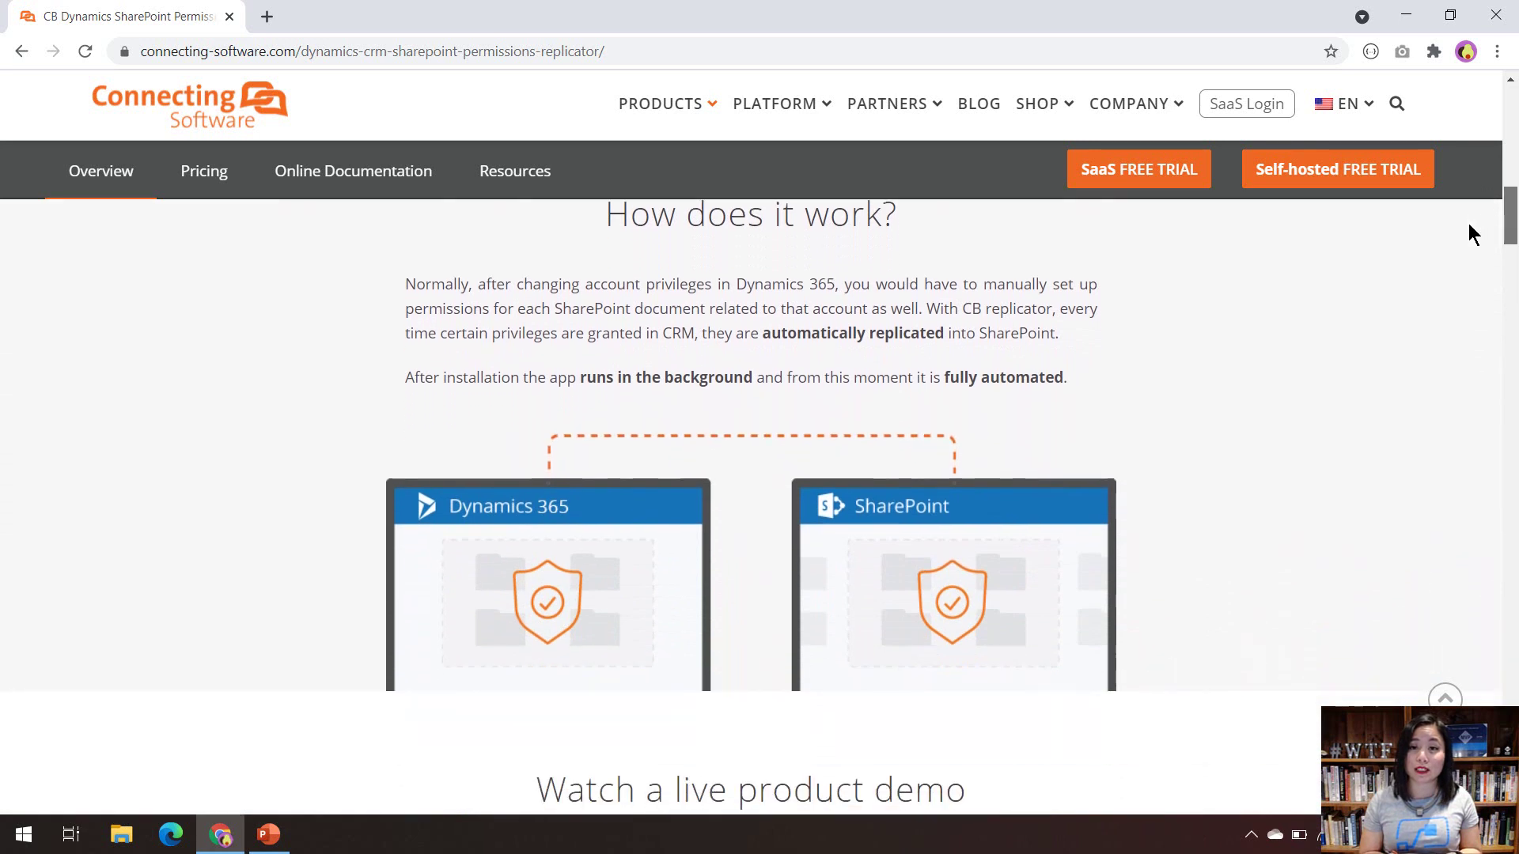